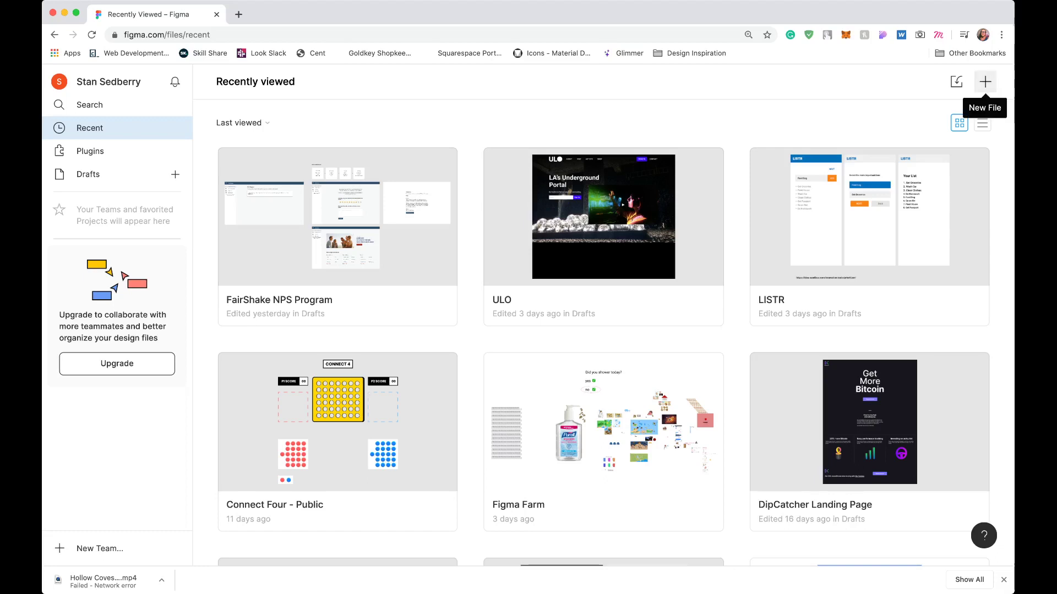
- Create a new blank design file and rename it Figma Tutorial
{"action": "left_click", "coordinate": [984, 81]}
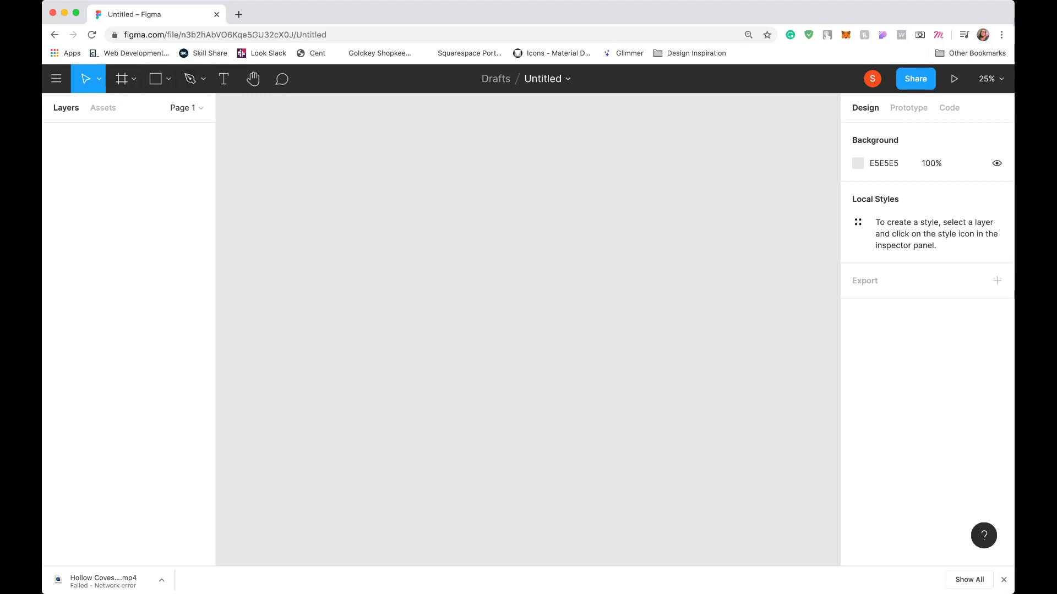
{"action": "left_click", "coordinate": [99, 80]}
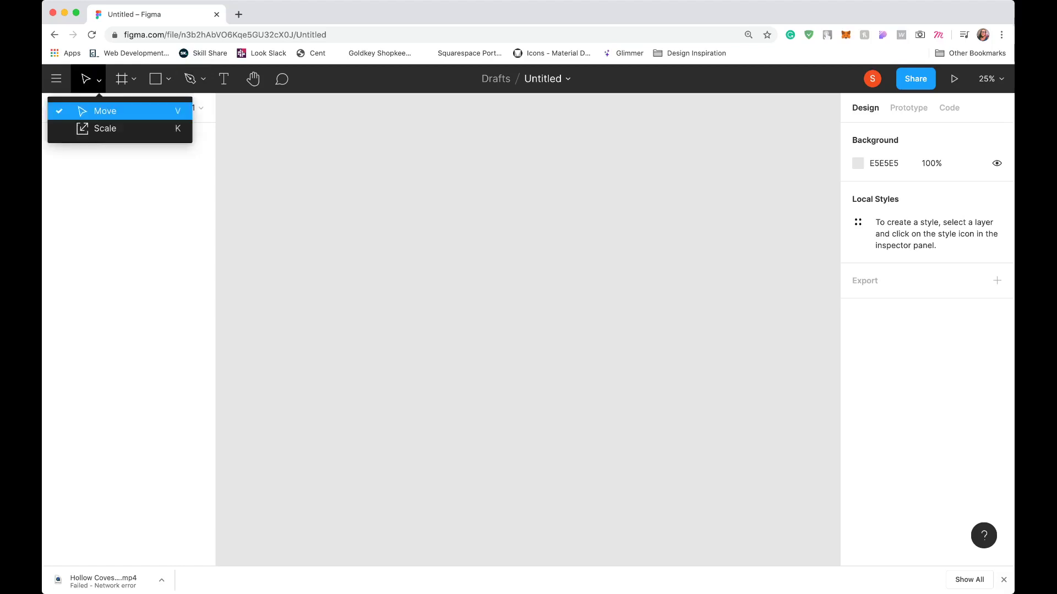
{"action": "left_click", "coordinate": [105, 110]}
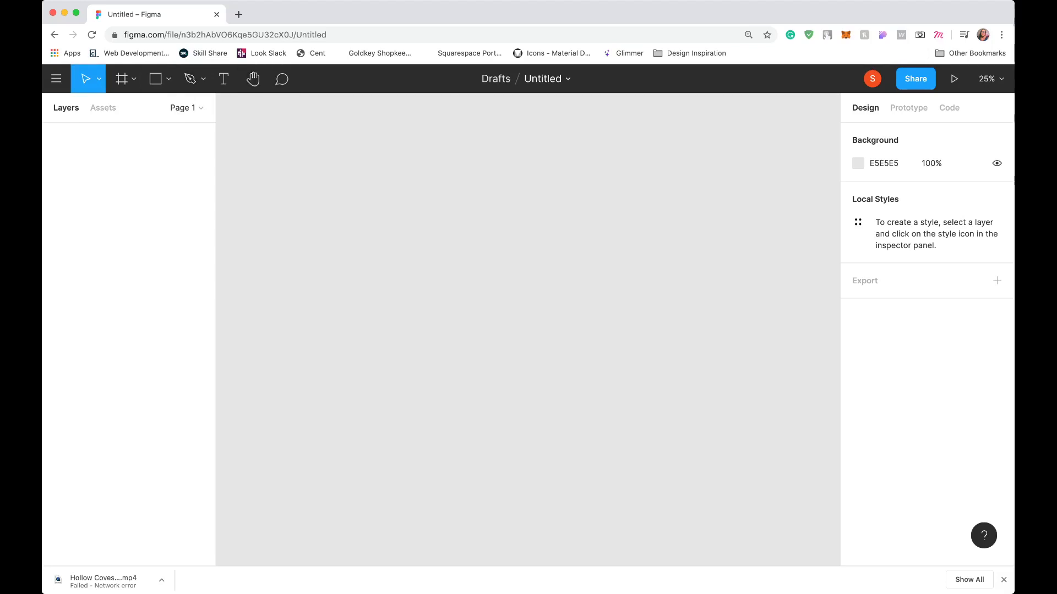
{"action": "left_click", "coordinate": [542, 78]}
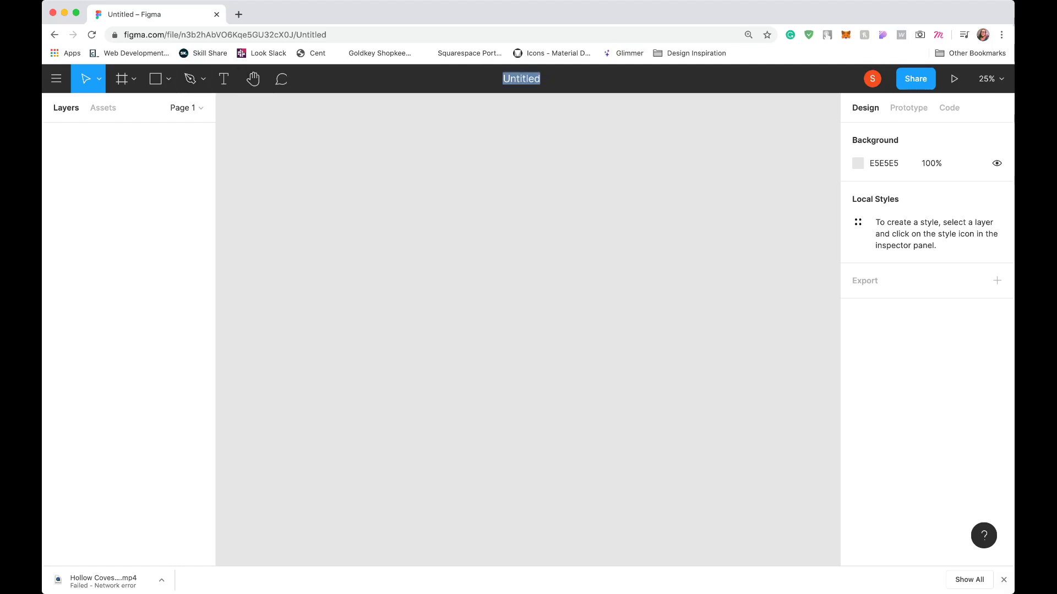
{"action": "left_click", "coordinate": [541, 78]}
{"action": "double_click", "coordinate": [534, 79]}
{"action": "type", "text": "Figma"}
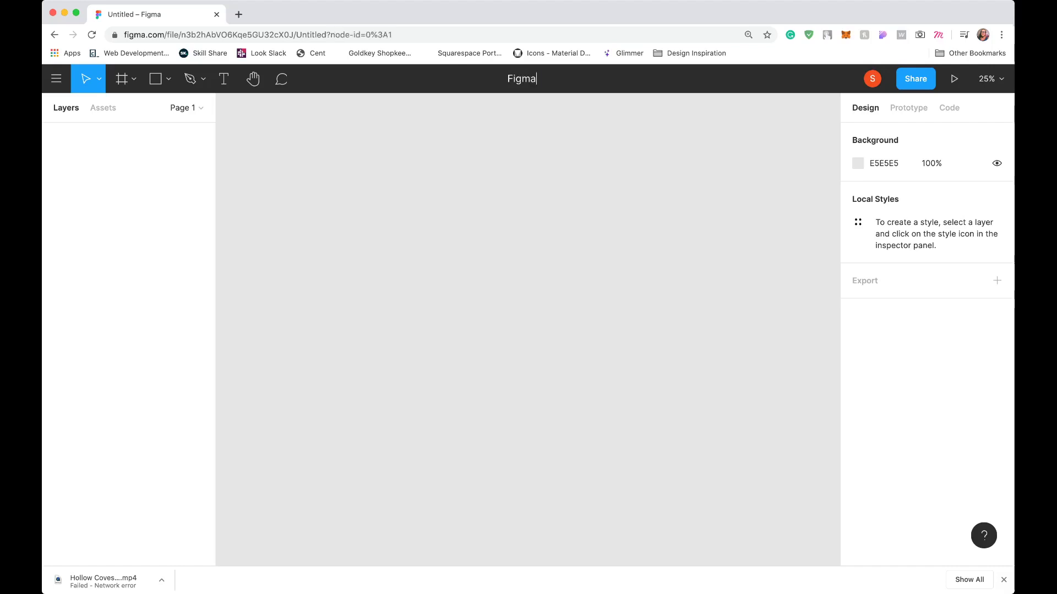
{"action": "type", "text": " Tuto"}
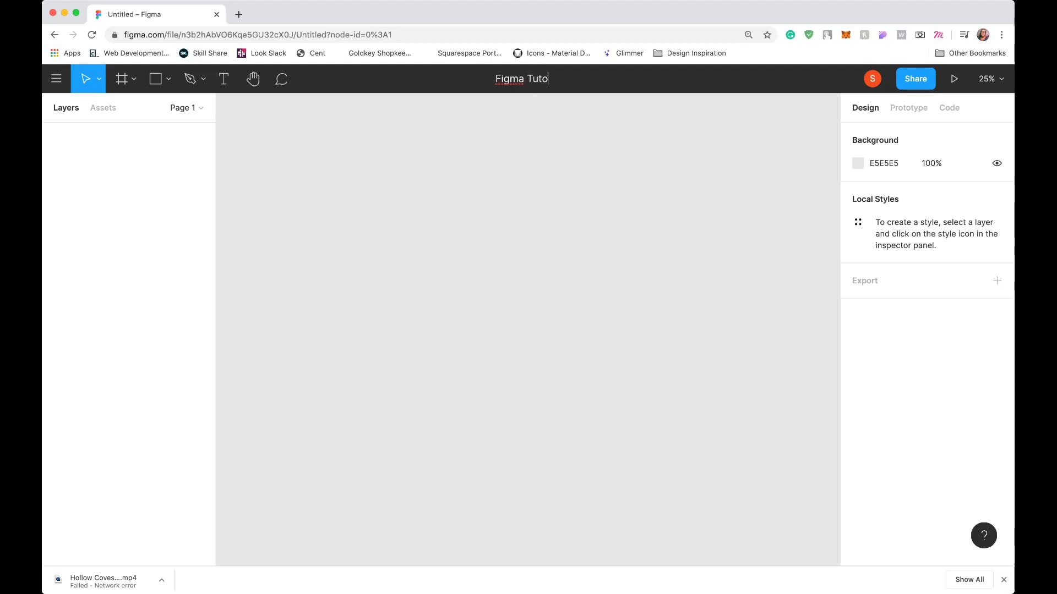
{"action": "type", "text": "rial"}
{"action": "key", "text": "Return"}
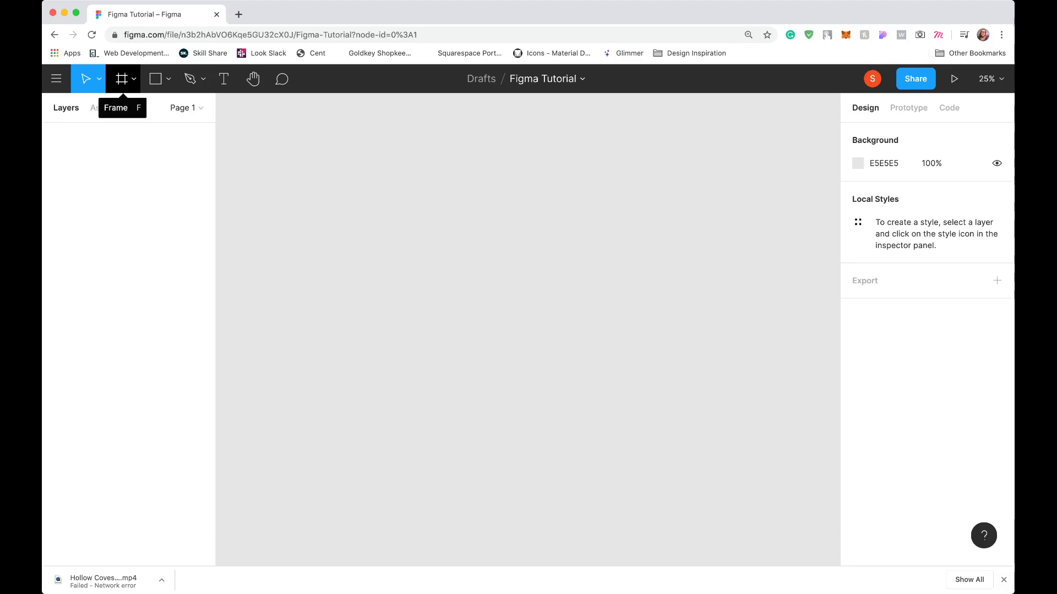
- Add a 375 × 812 frame to the canvas using the iPhone 11 Pro / X phone preset
{"action": "left_click", "coordinate": [122, 78]}
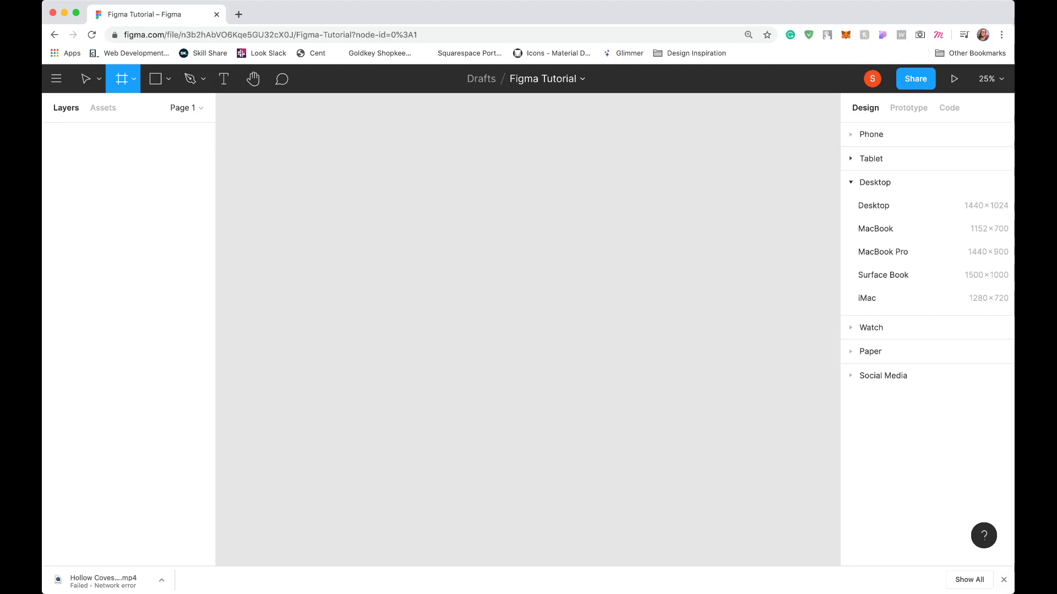
{"action": "left_click", "coordinate": [870, 134]}
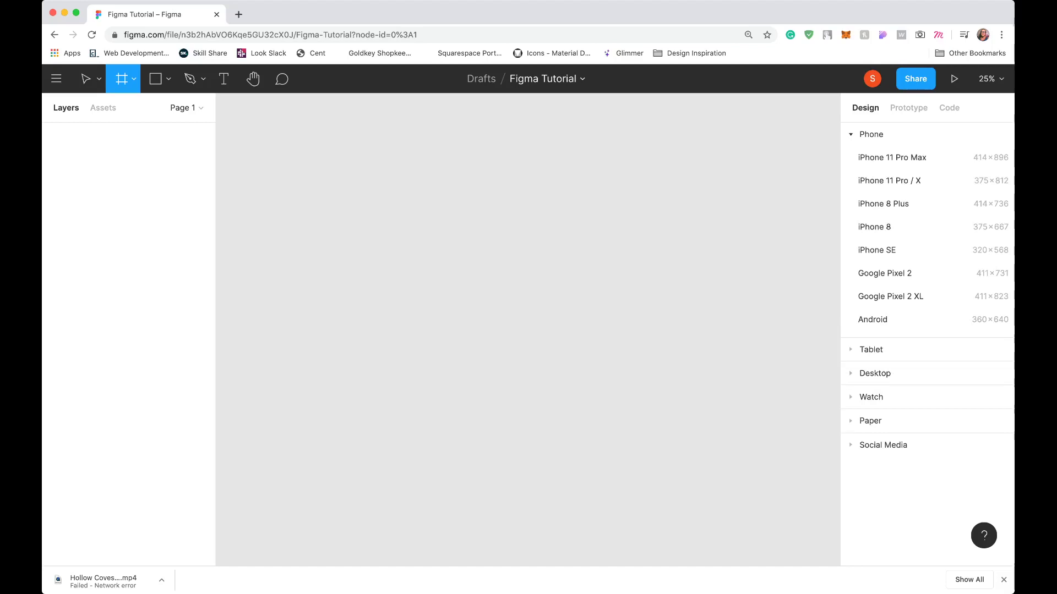
{"action": "left_click", "coordinate": [888, 180]}
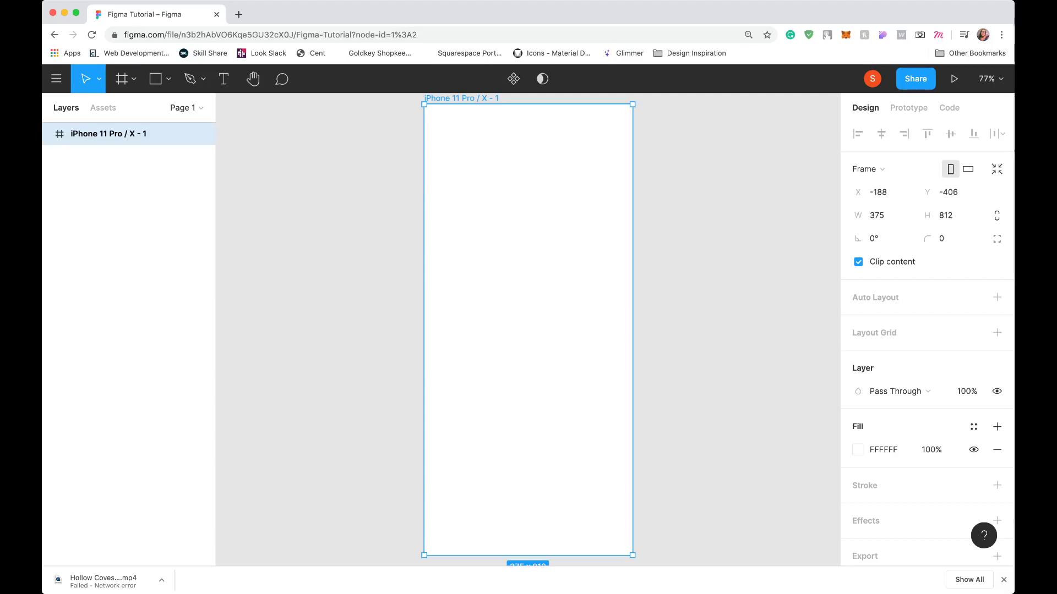
{"action": "key", "text": "minus"}
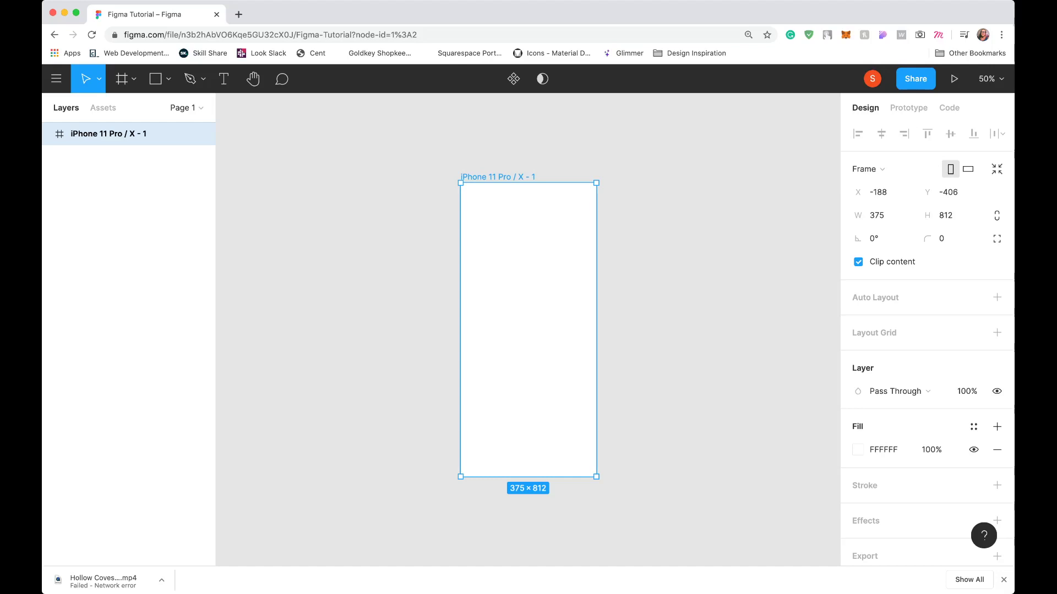
- Rename the iPhone 11 Pro / X frame as Login Page
{"action": "double_click", "coordinate": [109, 134]}
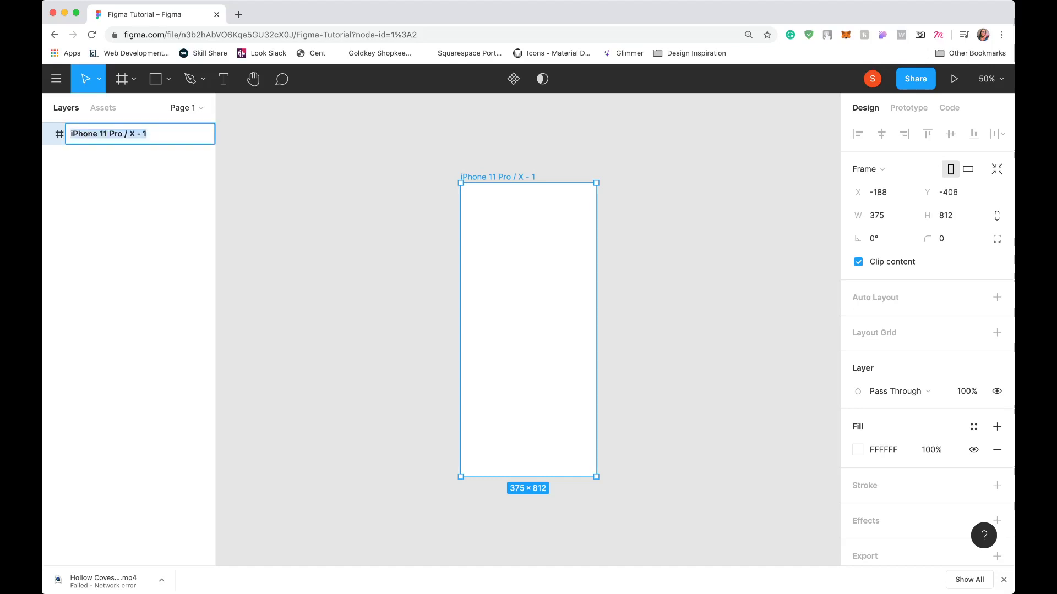
{"action": "type", "text": "Logni"}
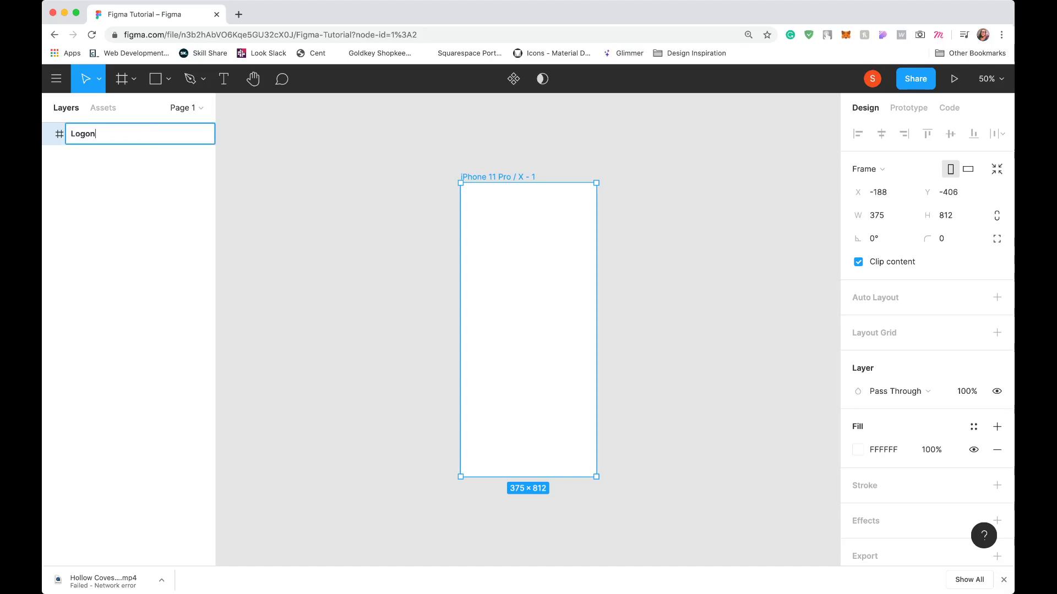
{"action": "key", "text": "BackSpace"}
{"action": "key", "text": "BackSpace"}
{"action": "type", "text": "in OA"}
{"action": "key", "text": "BackSpace"}
{"action": "key", "text": "BackSpace"}
{"action": "type", "text": "PAge"}
{"action": "key", "text": "BackSpace"}
{"action": "key", "text": "BackSpace"}
{"action": "key", "text": "BackSpace"}
{"action": "type", "text": "an"}
{"action": "key", "text": "BackSpace"}
{"action": "type", "text": "t"}
{"action": "key", "text": "BackSpace"}
{"action": "type", "text": "ge"}
{"action": "key", "text": "Return"}
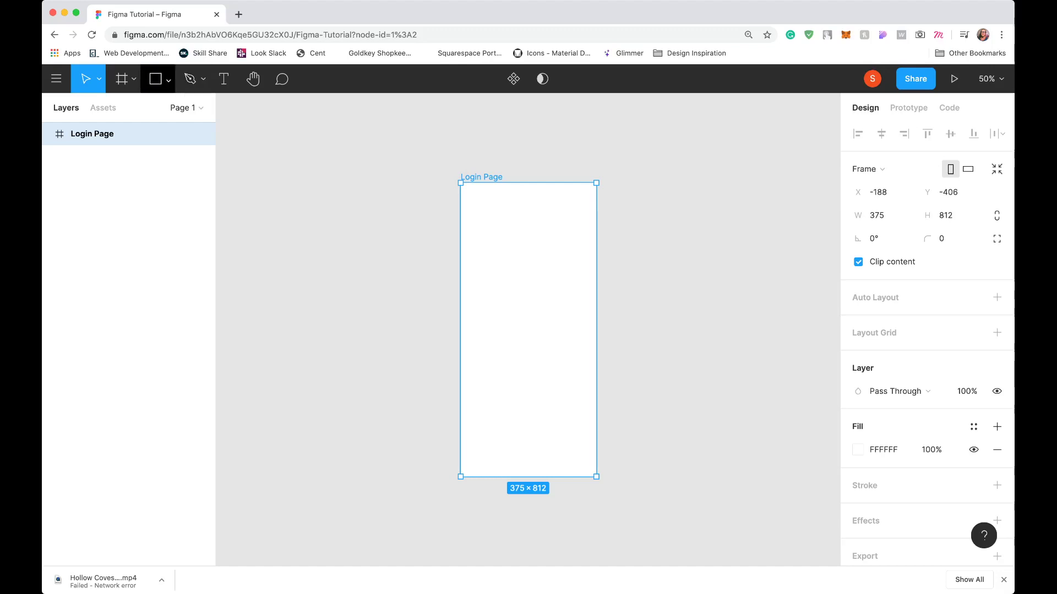
{"action": "left_click", "coordinate": [155, 79]}
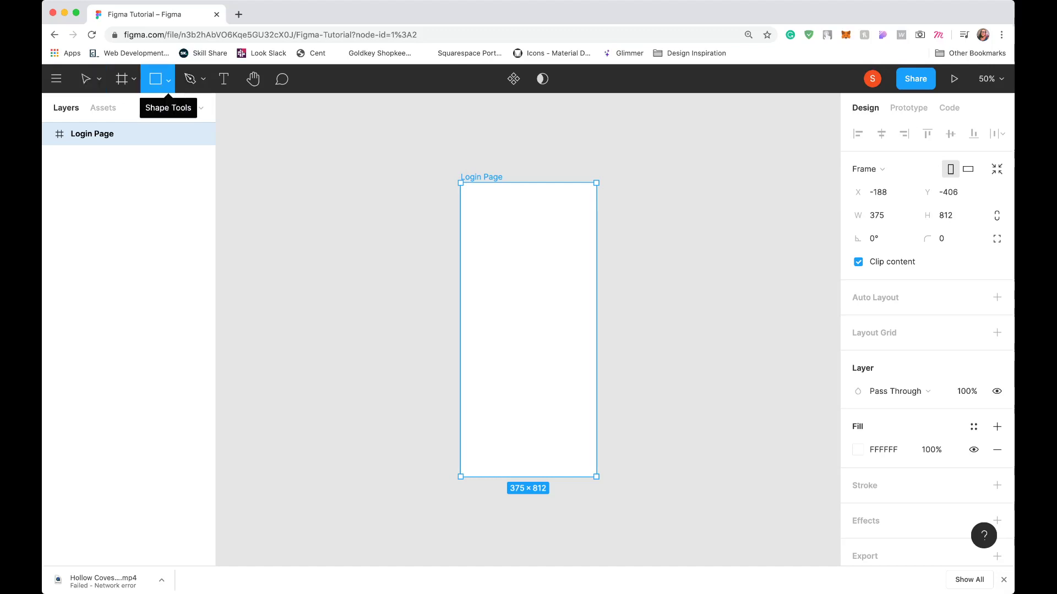
{"action": "left_click", "coordinate": [169, 81]}
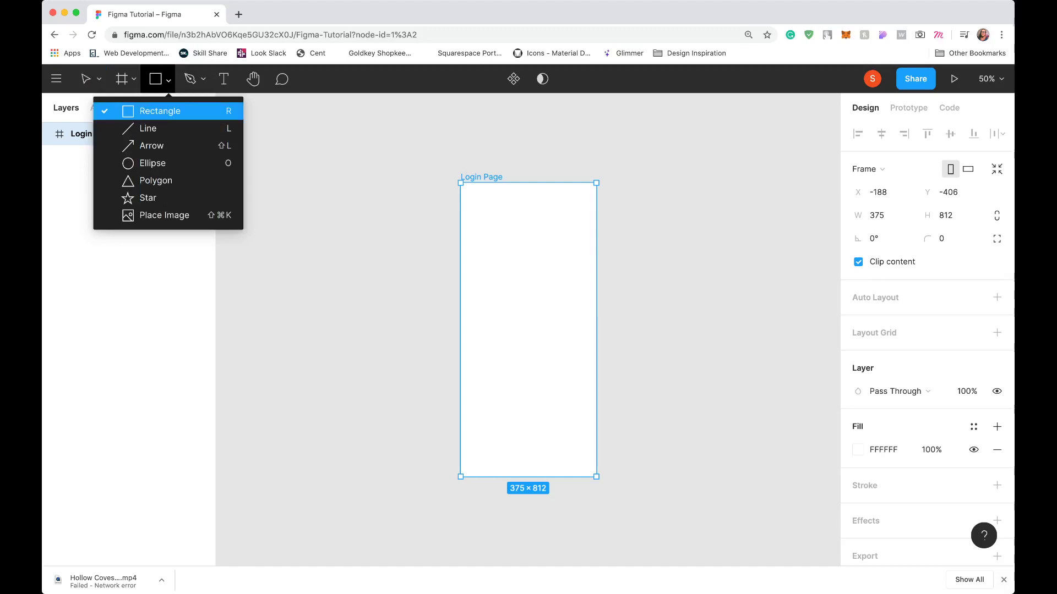
{"action": "left_click", "coordinate": [160, 110]}
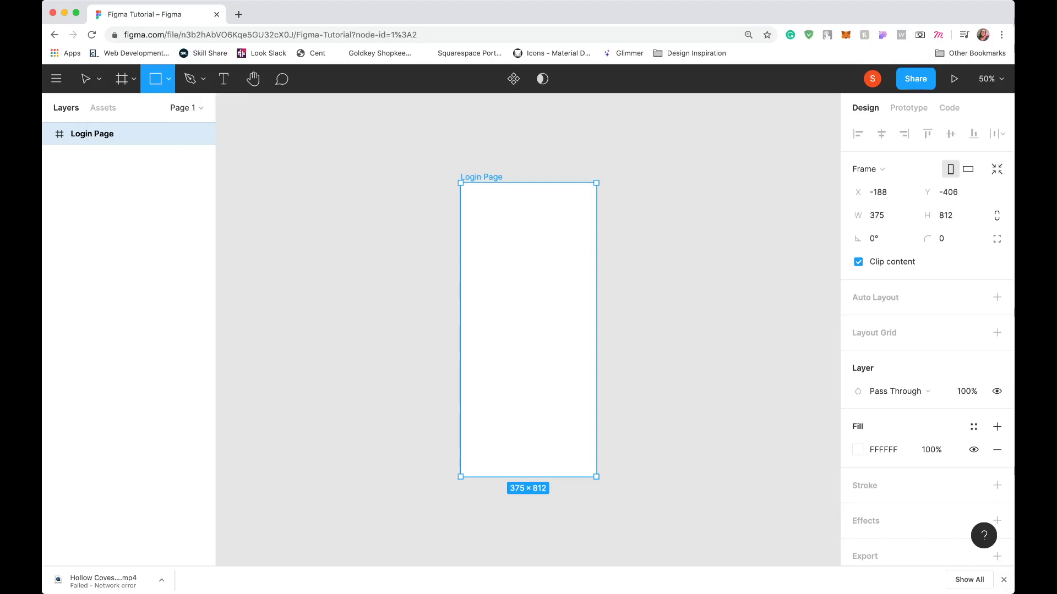
{"action": "left_click", "coordinate": [419, 177]}
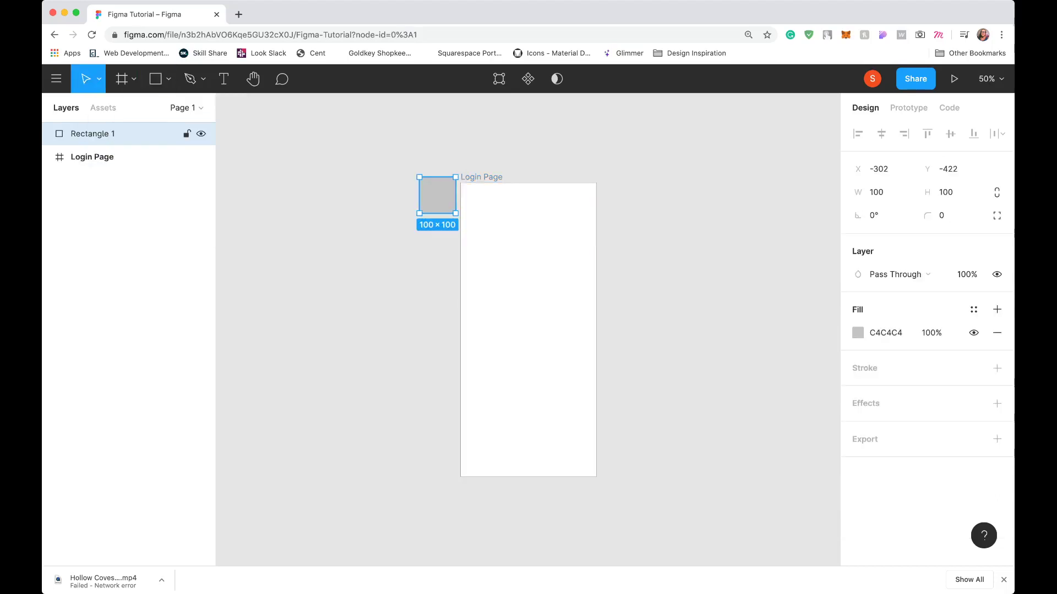
{"action": "key", "text": "Delete"}
- Draw a 375 × 812 rectangle that covers the entire Login Page frame
{"action": "left_click", "coordinate": [168, 79]}
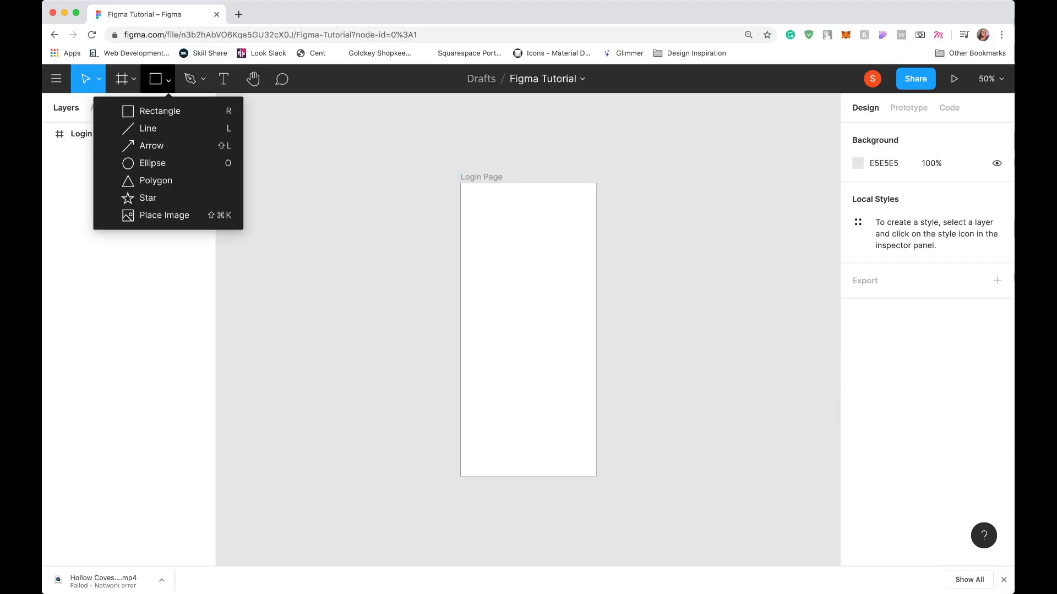
{"action": "left_click", "coordinate": [159, 111]}
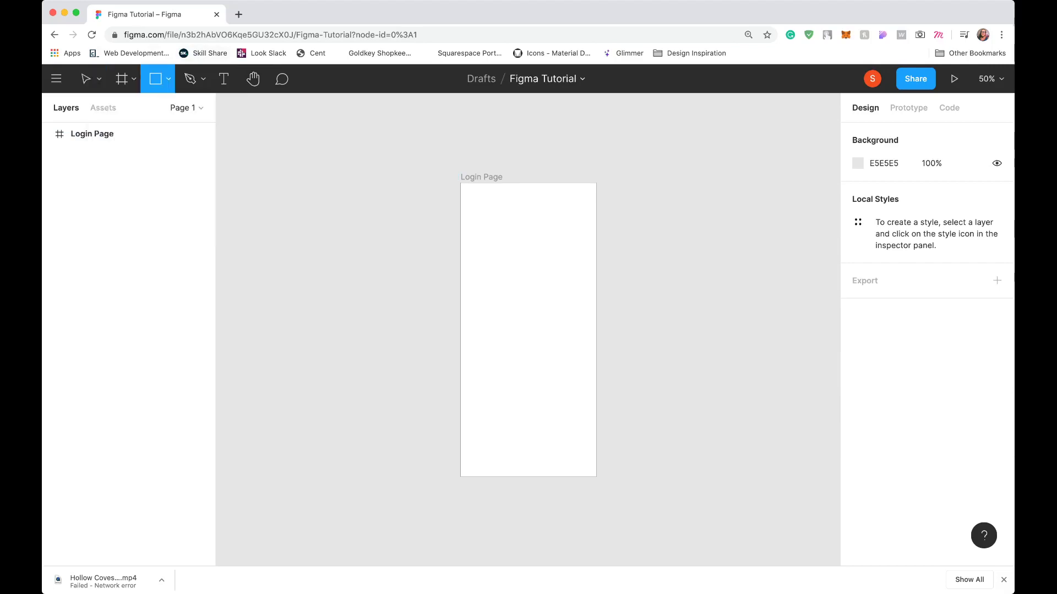
{"action": "left_click_drag", "start_coordinate": [461, 183], "coordinate": [596, 477]}
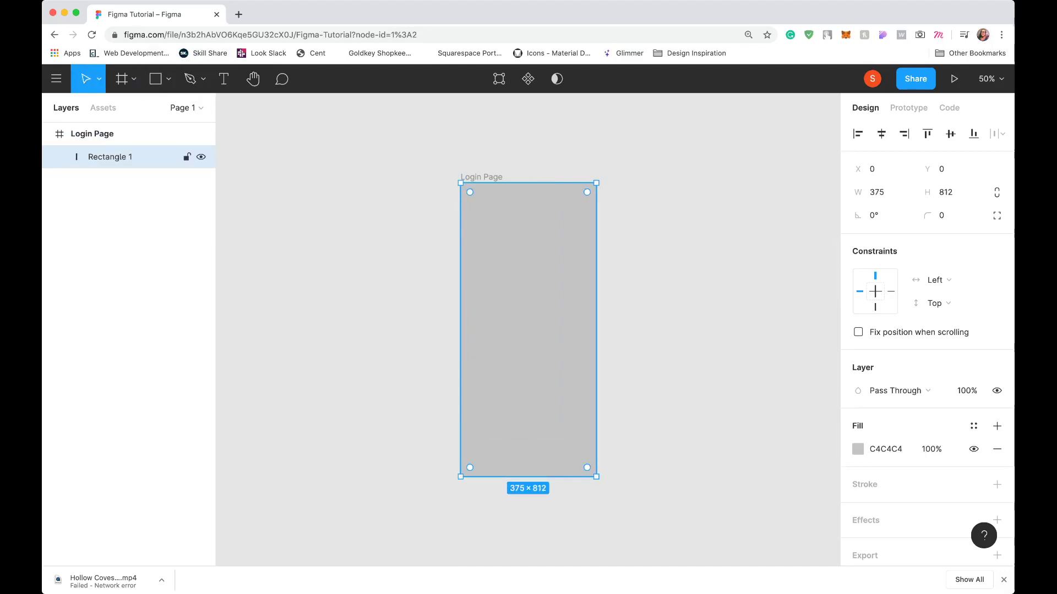
- Offset the rectangle horizontally to X 22, and resize its edges to match the Login Page frame at 375 × 812
{"action": "mouse_move", "coordinate": [529, 329]}
{"action": "left_mouse_down"}
{"action": "mouse_move", "coordinate": [565, 330]}
{"action": "mouse_move", "coordinate": [536, 330]}
{"action": "left_mouse_up"}
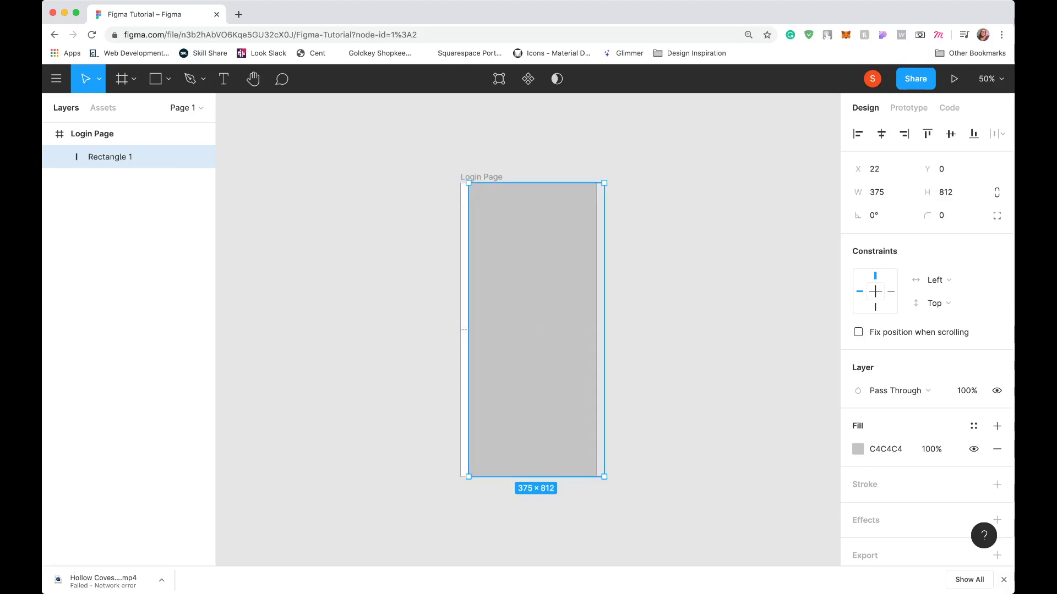
{"action": "left_click_drag", "start_coordinate": [468, 330], "coordinate": [460, 330]}
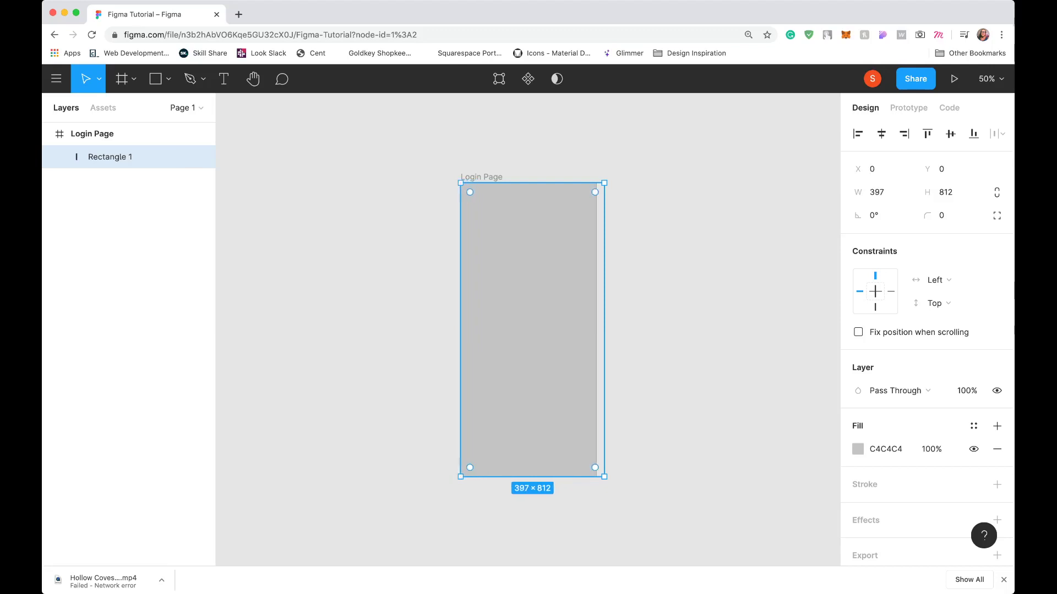
{"action": "mouse_move", "coordinate": [532, 182]}
{"action": "left_mouse_down"}
{"action": "mouse_move", "coordinate": [532, 197]}
{"action": "mouse_move", "coordinate": [532, 183]}
{"action": "left_mouse_up"}
{"action": "left_click_drag", "start_coordinate": [604, 330], "coordinate": [596, 330]}
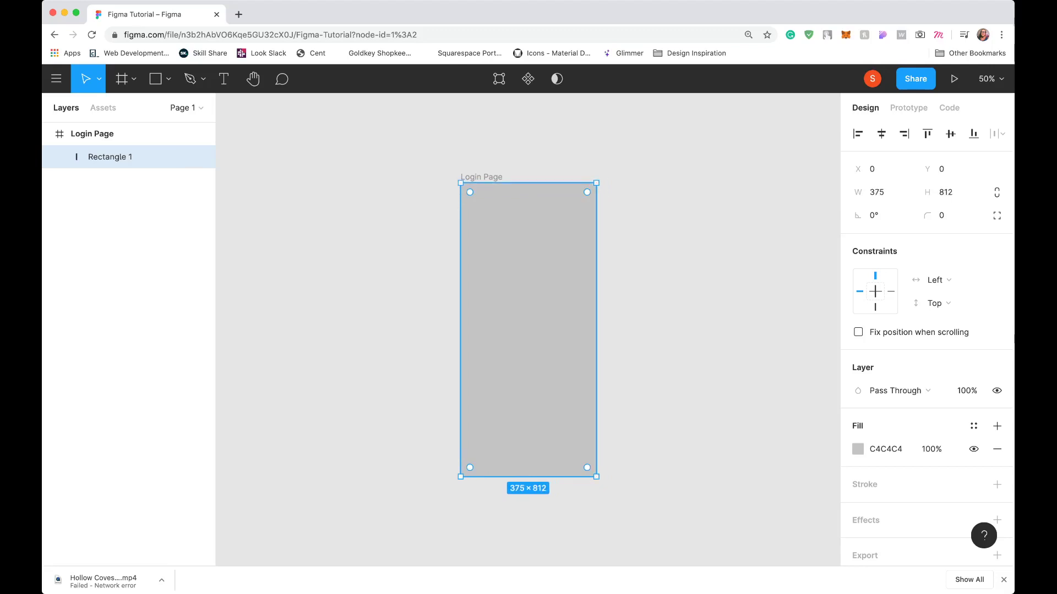
{"action": "mouse_move", "coordinate": [529, 477]}
{"action": "left_mouse_down"}
{"action": "mouse_move", "coordinate": [528, 465]}
{"action": "mouse_move", "coordinate": [528, 476]}
{"action": "left_mouse_up"}
- Rename the rectangle layer inside the Login Page frame as Background
{"action": "mouse_move", "coordinate": [138, 157]}
{"action": "double_click", "coordinate": [111, 157]}
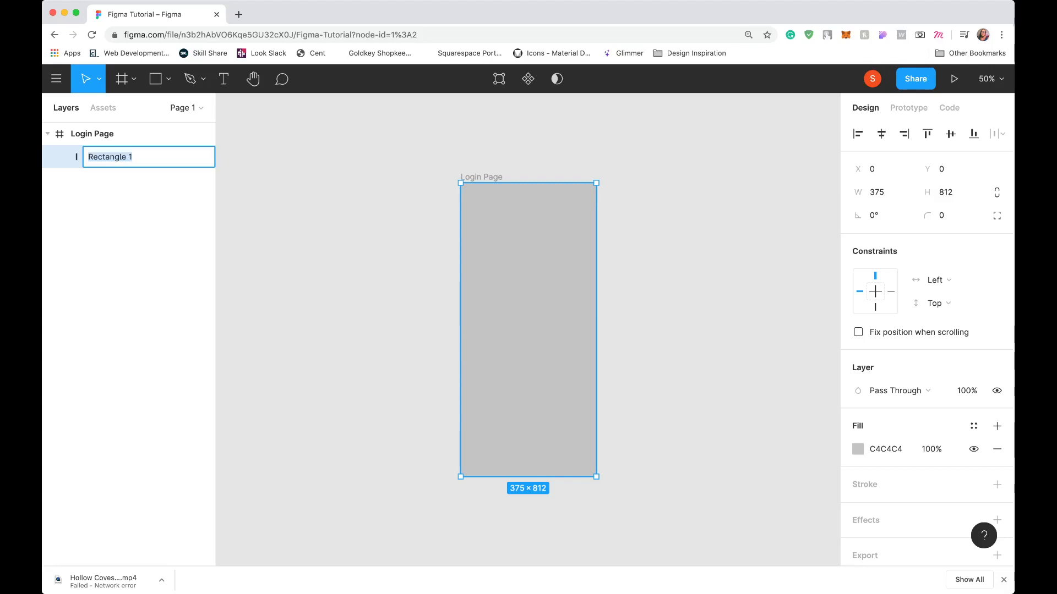
{"action": "type", "text": "Bac"}
{"action": "type", "text": "k"}
{"action": "key", "text": "BackSpace"}
{"action": "type", "text": "kground"}
{"action": "key", "text": "Return"}
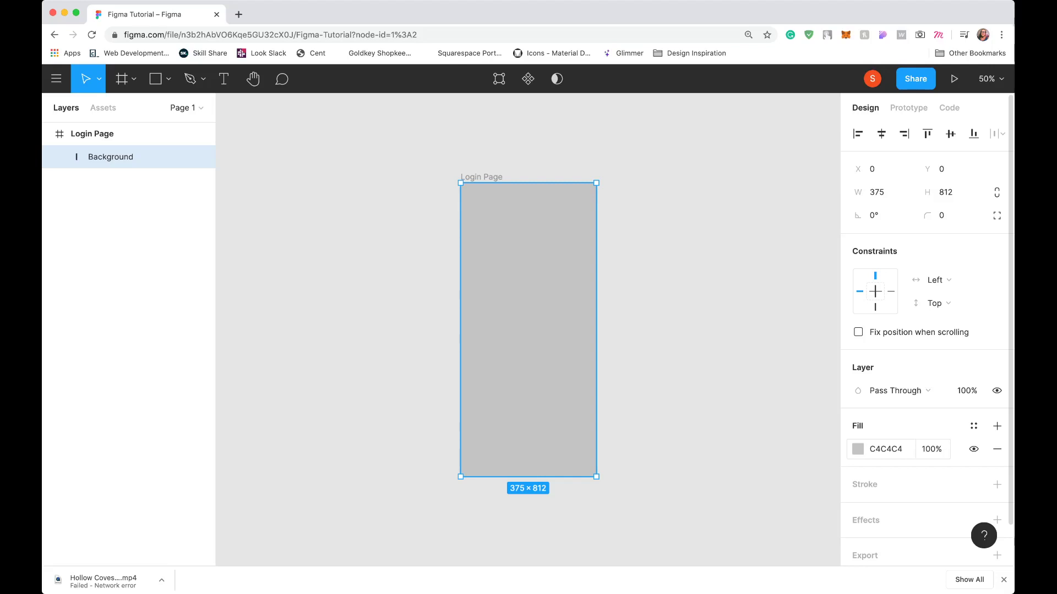
- Set the Background rectangle's solid fill to pure red, FF0000
{"action": "left_click", "coordinate": [858, 449]}
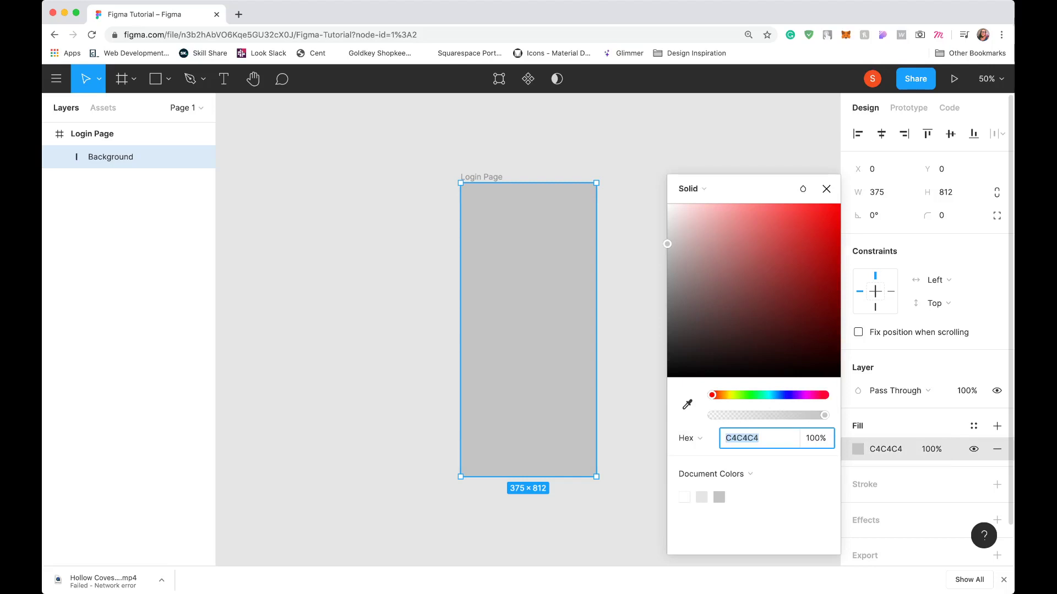
{"action": "left_click_drag", "start_coordinate": [667, 244], "coordinate": [838, 203]}
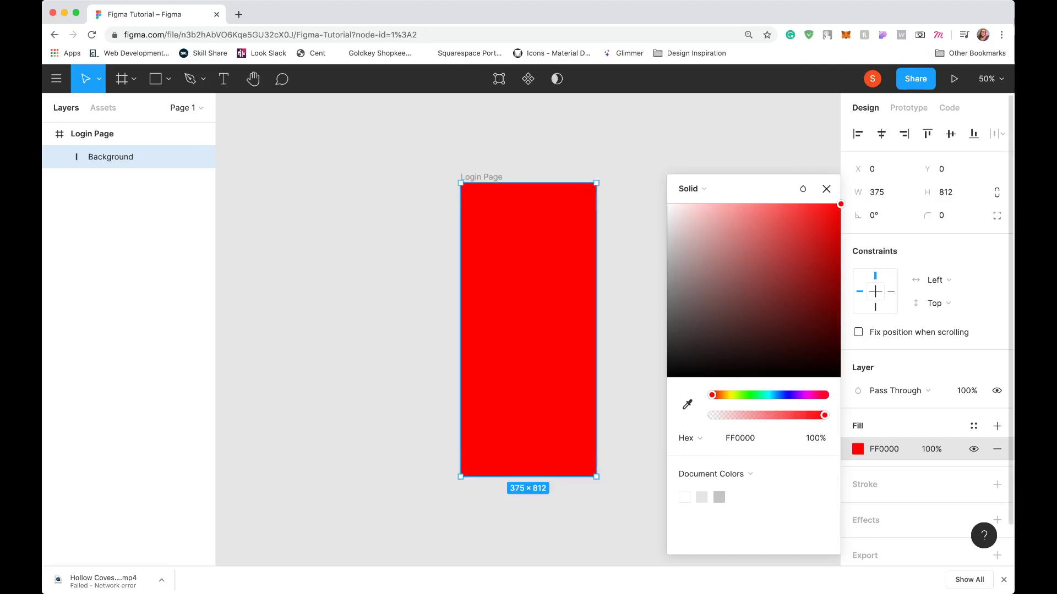
{"action": "left_click", "coordinate": [692, 189]}
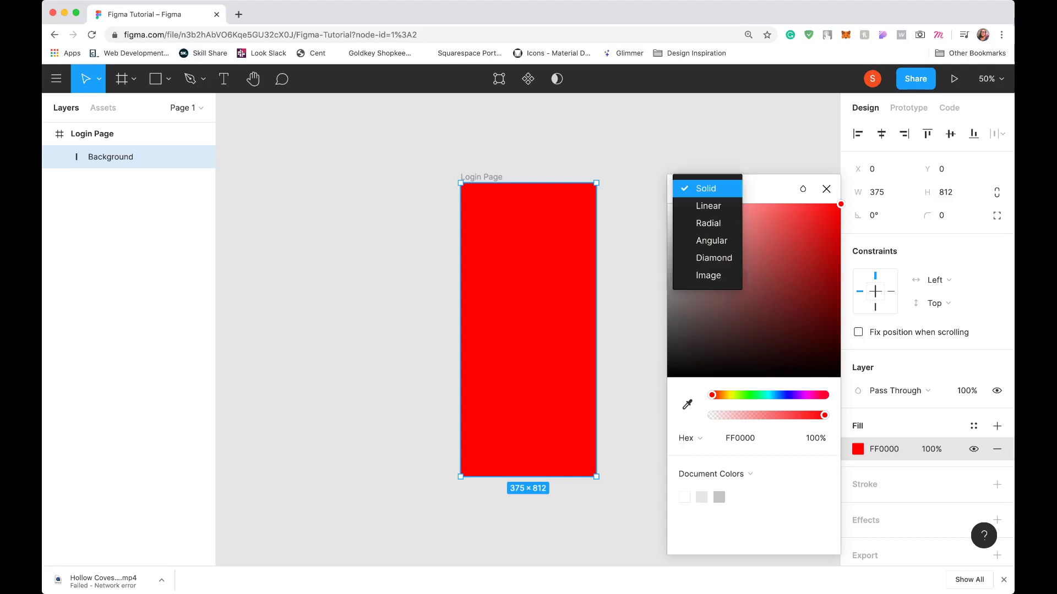
{"action": "left_click", "coordinate": [776, 230]}
{"action": "key", "text": "Escape"}
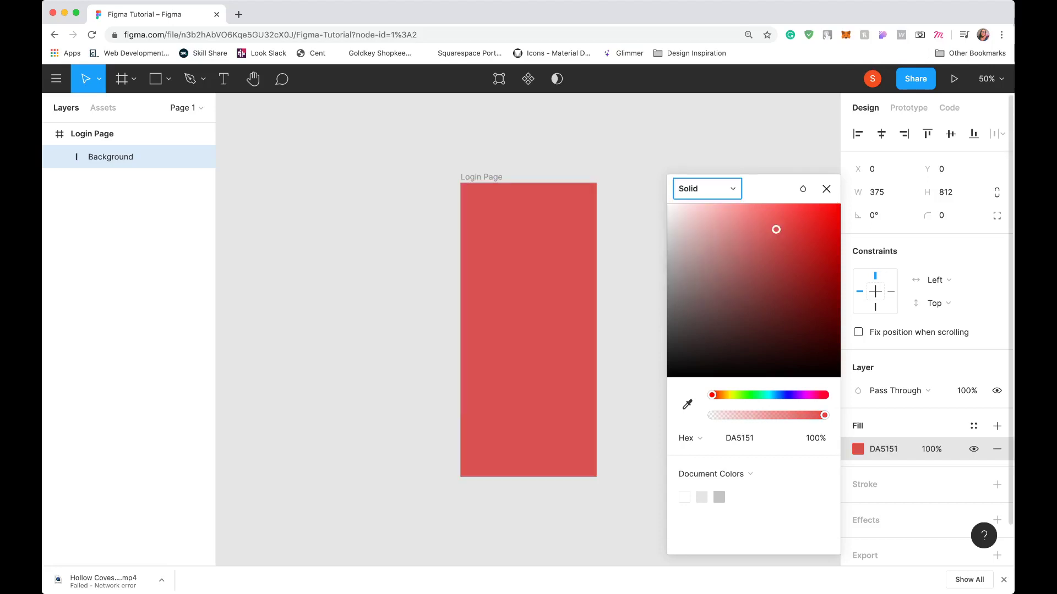
{"action": "left_click_drag", "start_coordinate": [776, 229], "coordinate": [840, 204]}
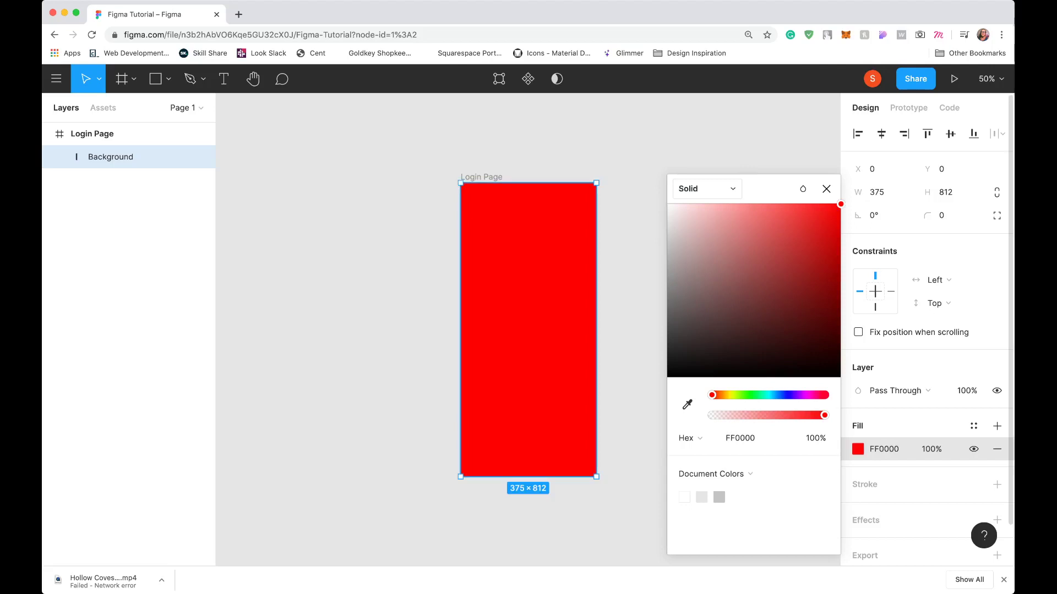
- Change the Background fill to a linear gradient and set its first color stop to purple AD00FF
{"action": "left_click", "coordinate": [691, 189]}
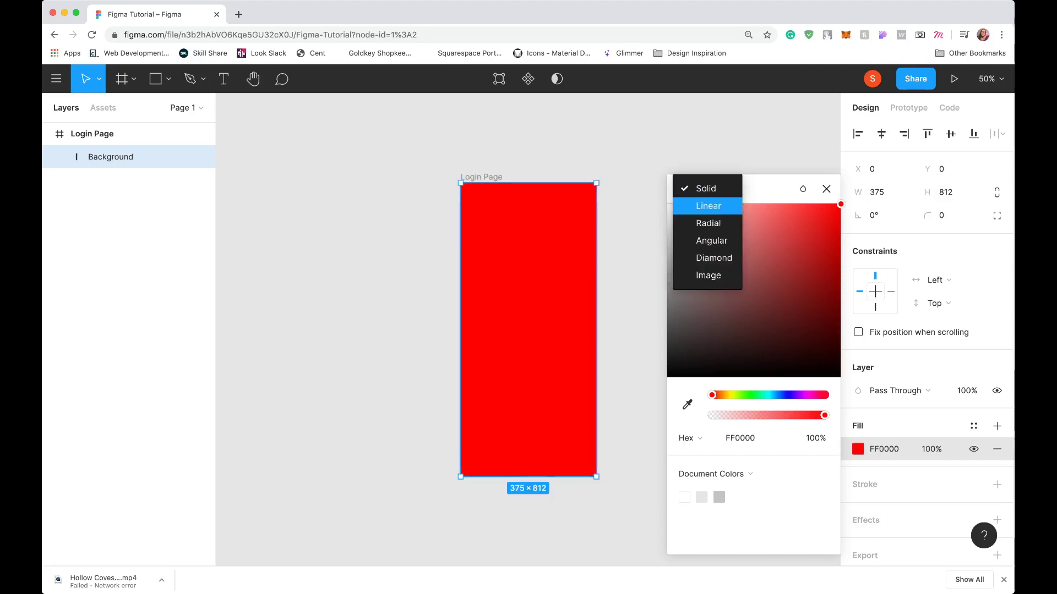
{"action": "left_click", "coordinate": [708, 206]}
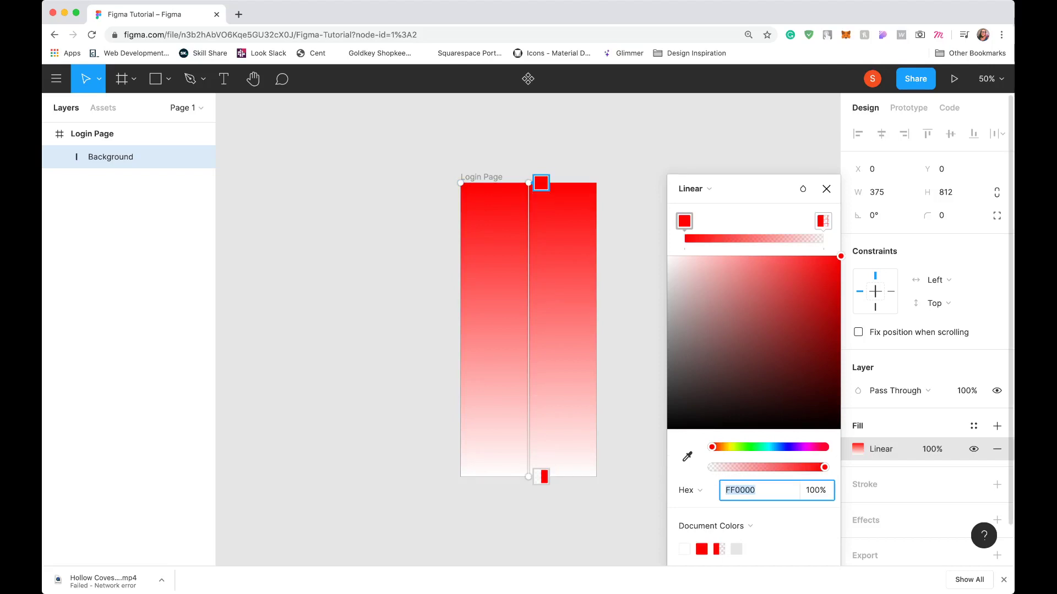
{"action": "left_click", "coordinate": [683, 220]}
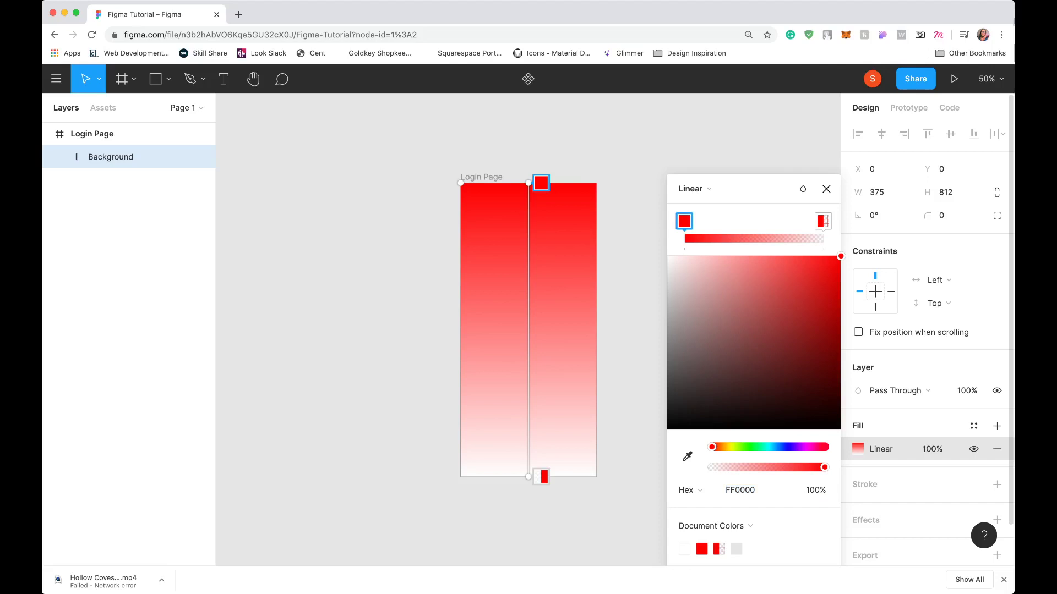
{"action": "left_click_drag", "start_coordinate": [711, 446], "coordinate": [799, 446]}
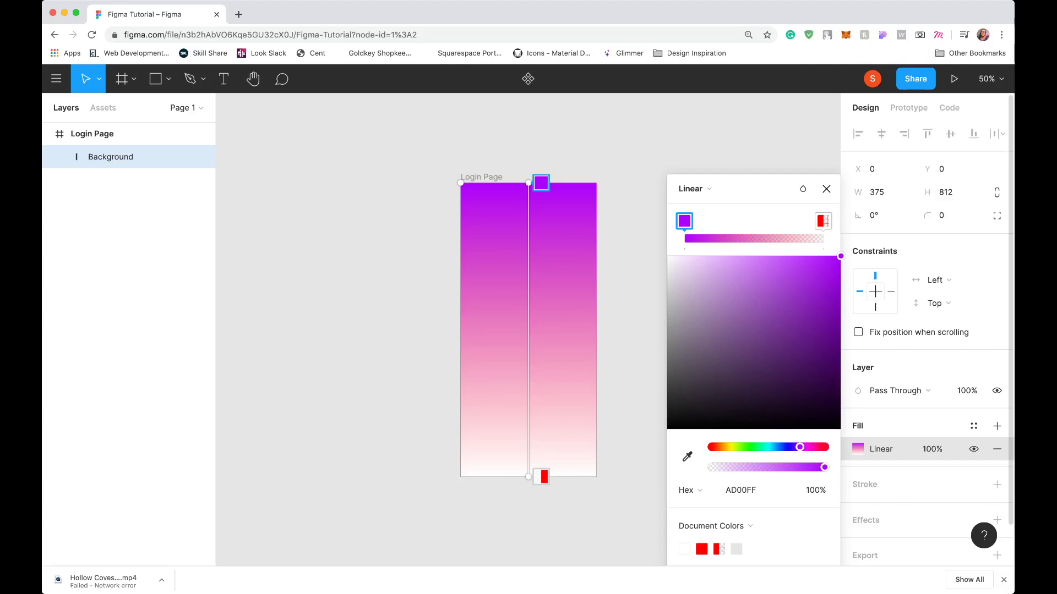
- Set the Background gradient's second color stop, red FF0000, to 30% opacity
{"action": "left_click", "coordinate": [822, 221]}
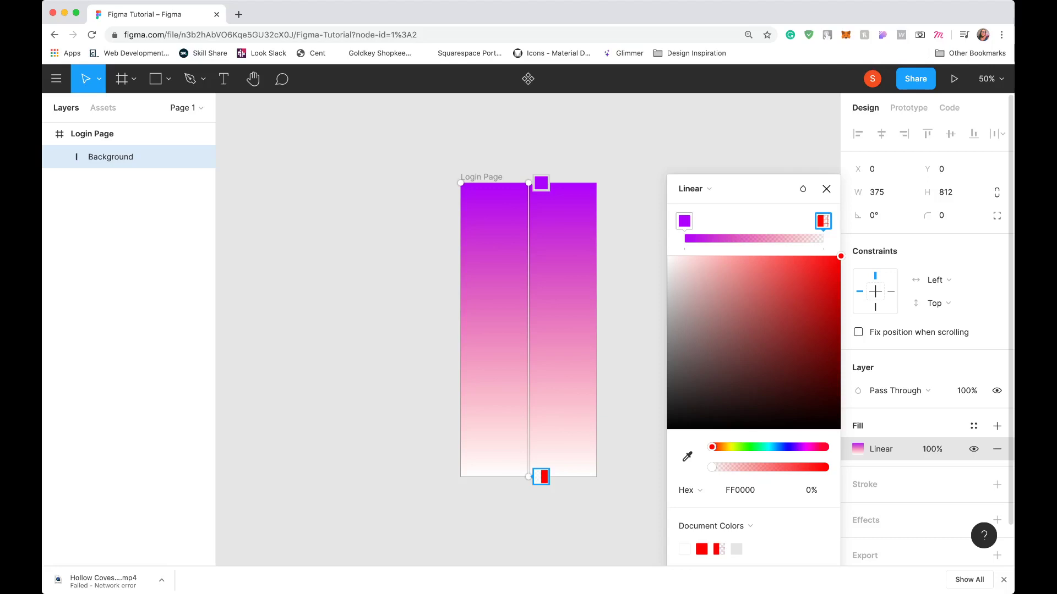
{"action": "left_click_drag", "start_coordinate": [712, 467], "coordinate": [825, 468]}
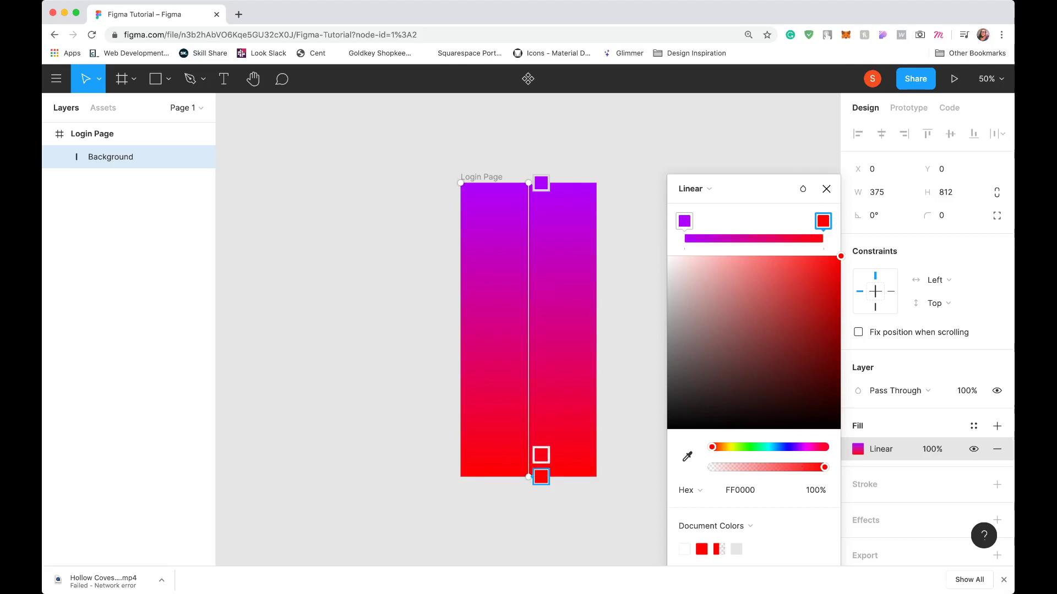
{"action": "left_click_drag", "start_coordinate": [824, 468], "coordinate": [745, 467]}
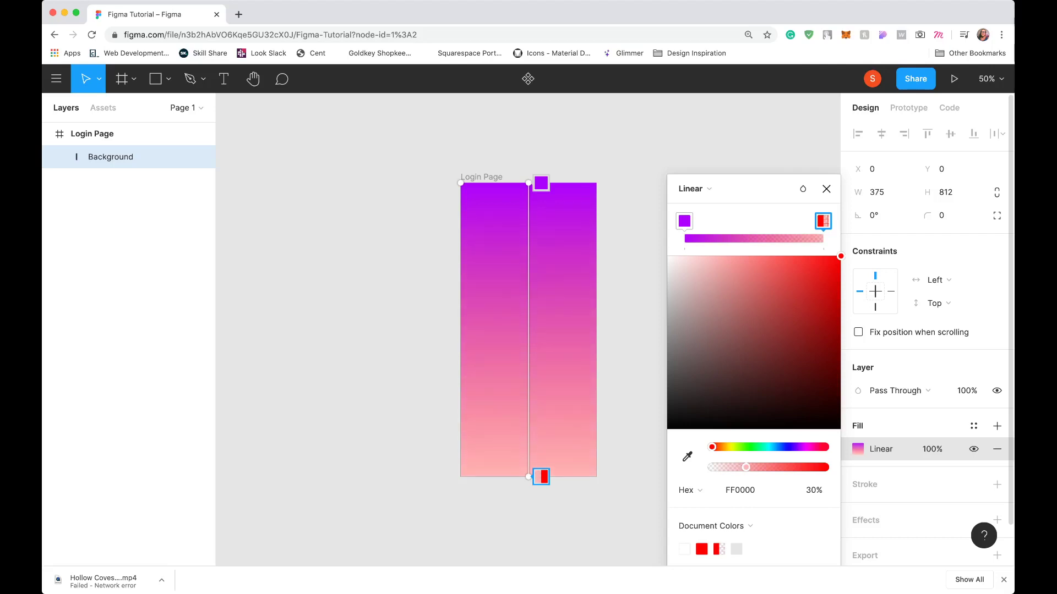
{"action": "key", "text": "Escape"}
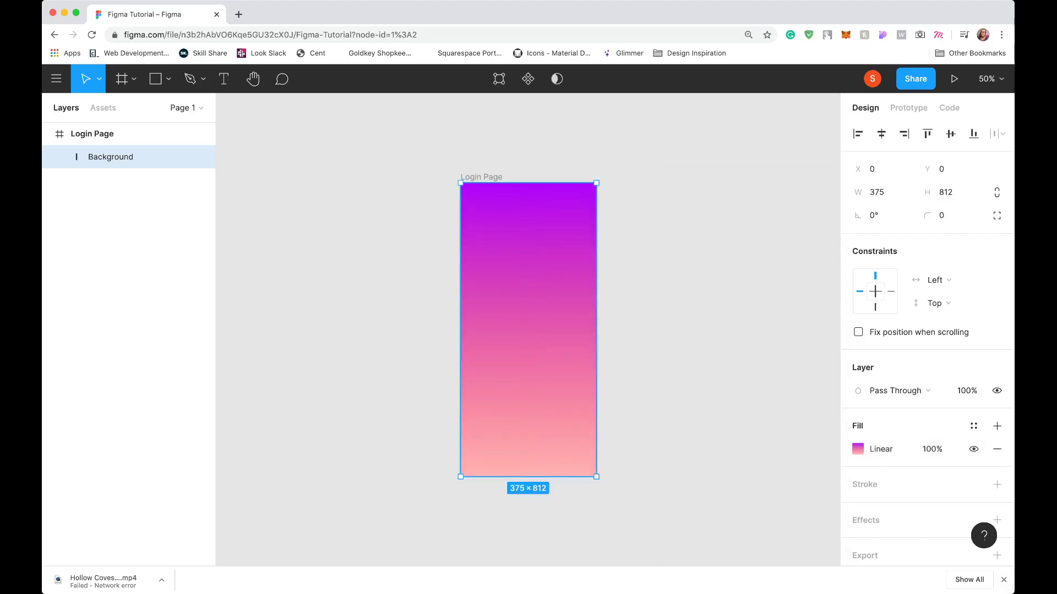
{"action": "key", "text": "Escape"}
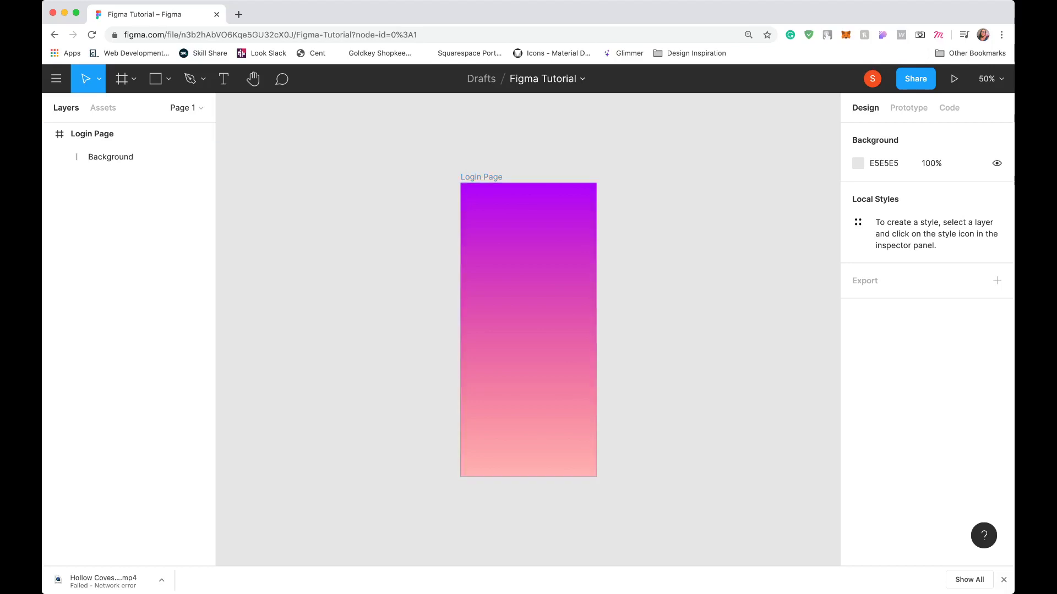
- Lock the Login Page frame together with its Background layer
{"action": "left_click", "coordinate": [92, 133]}
{"action": "right_click", "coordinate": [520, 329]}
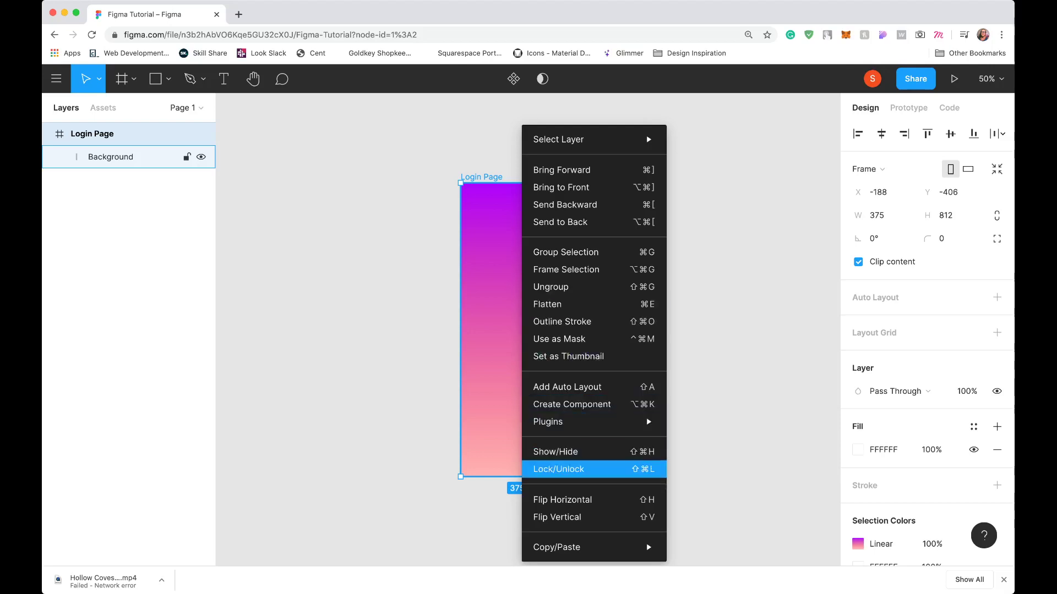
{"action": "left_click", "coordinate": [559, 469]}
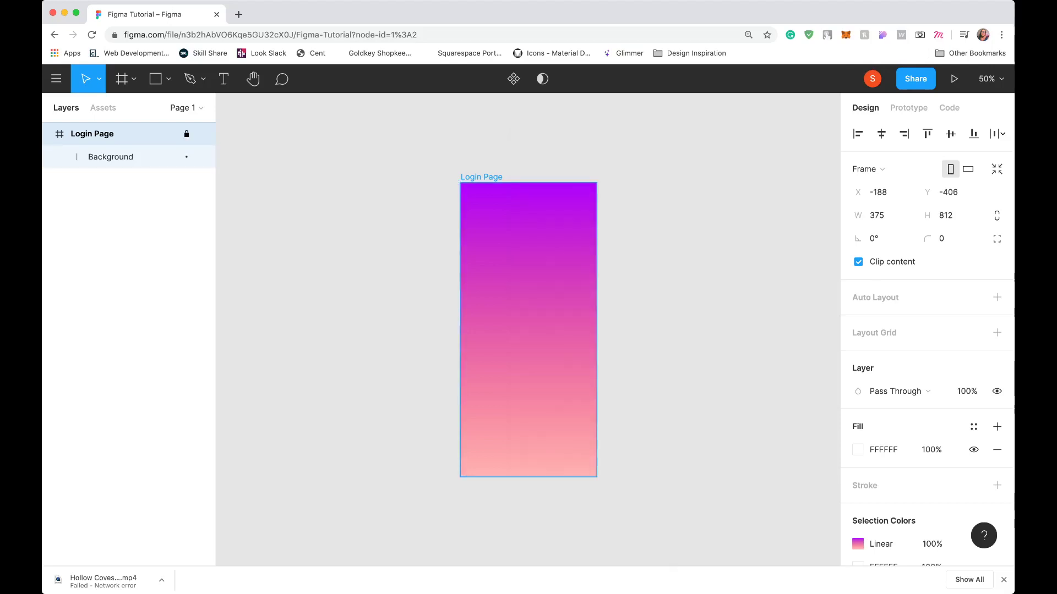
{"action": "key", "text": "Escape"}
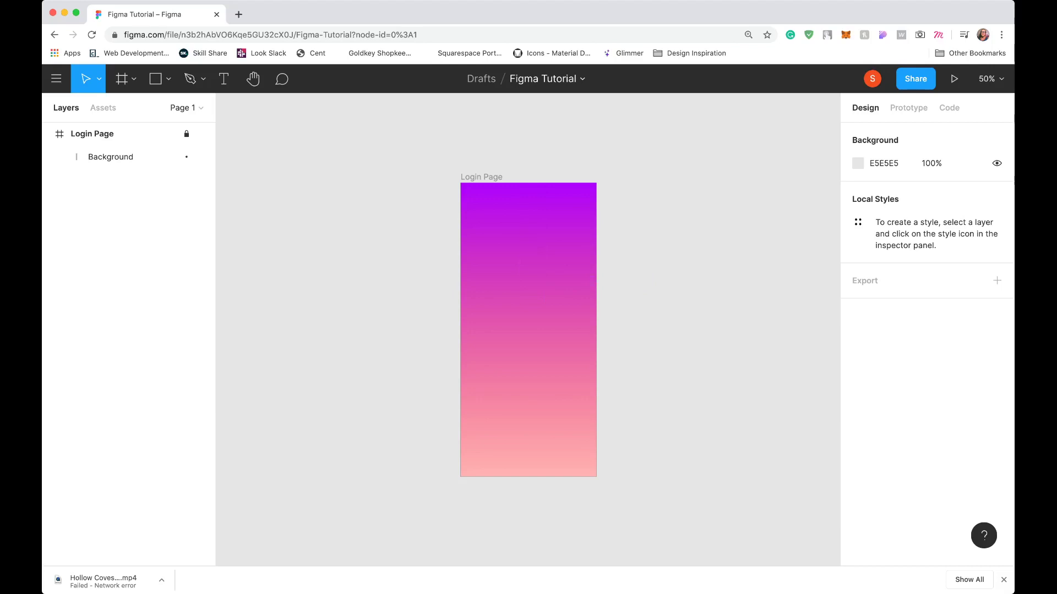
{"action": "right_click", "coordinate": [519, 266]}
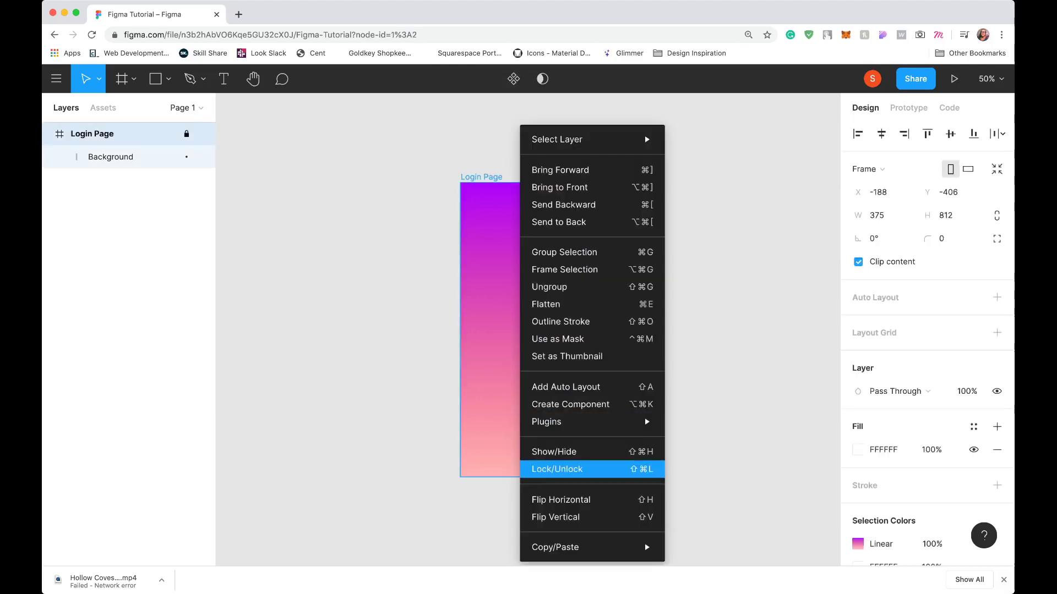
{"action": "key", "text": "Escape"}
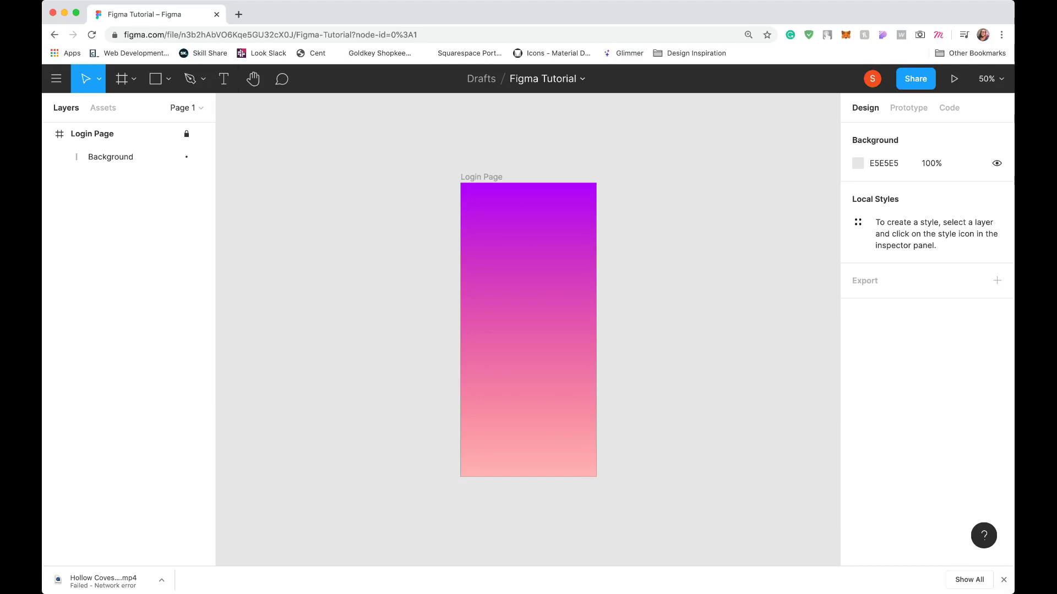
{"action": "key", "text": "t"}
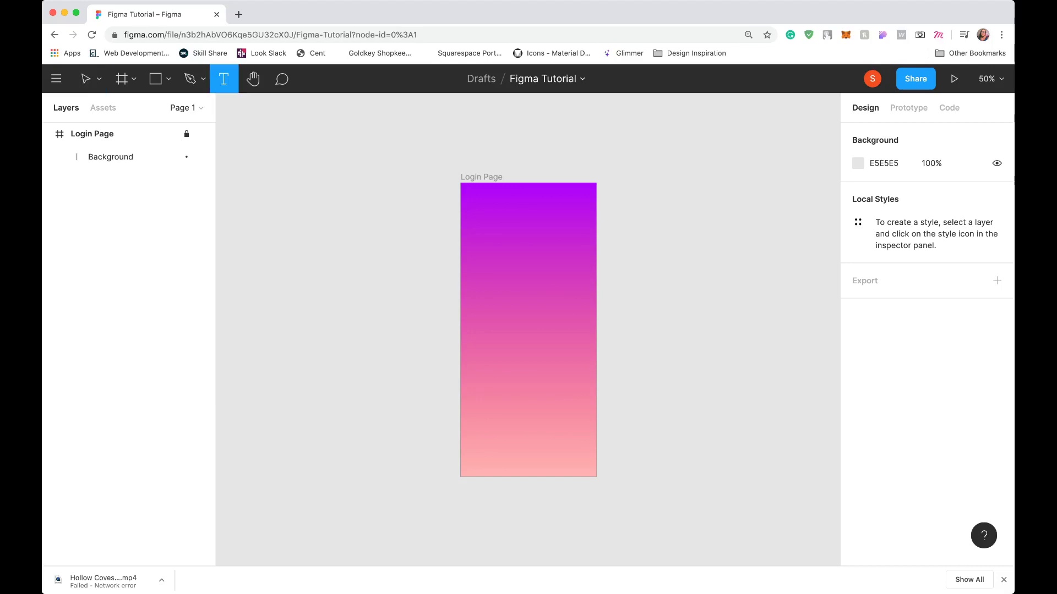
{"action": "left_click", "coordinate": [504, 283]}
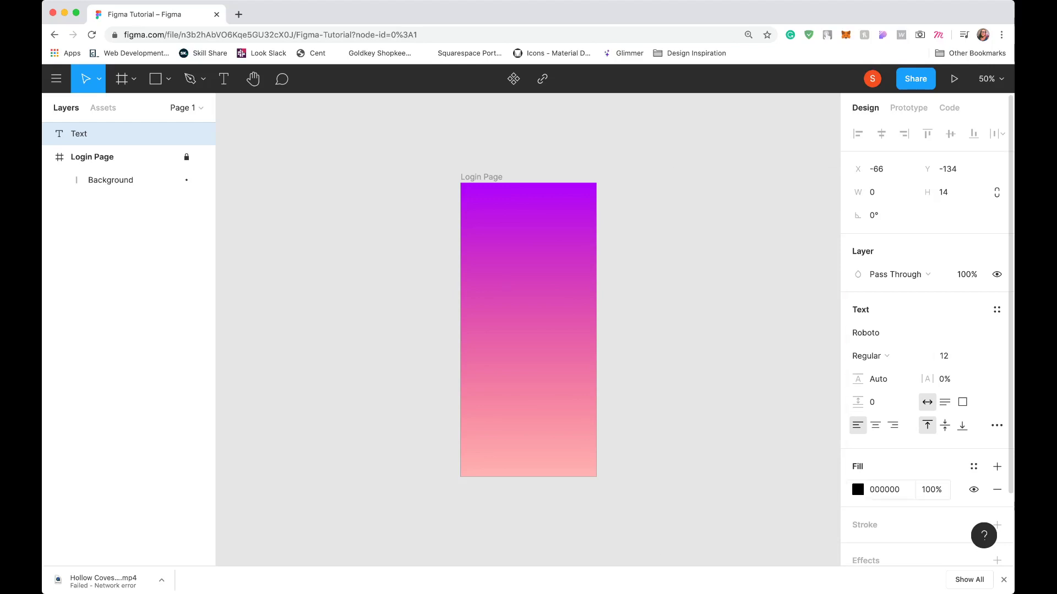
{"action": "left_click", "coordinate": [857, 489]}
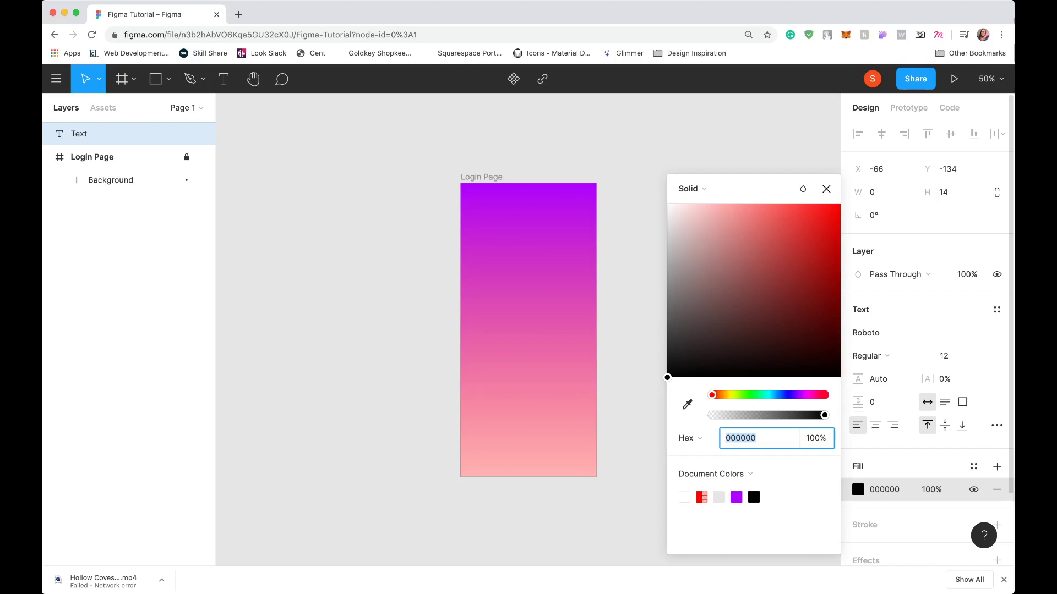
{"action": "key", "text": "Escape"}
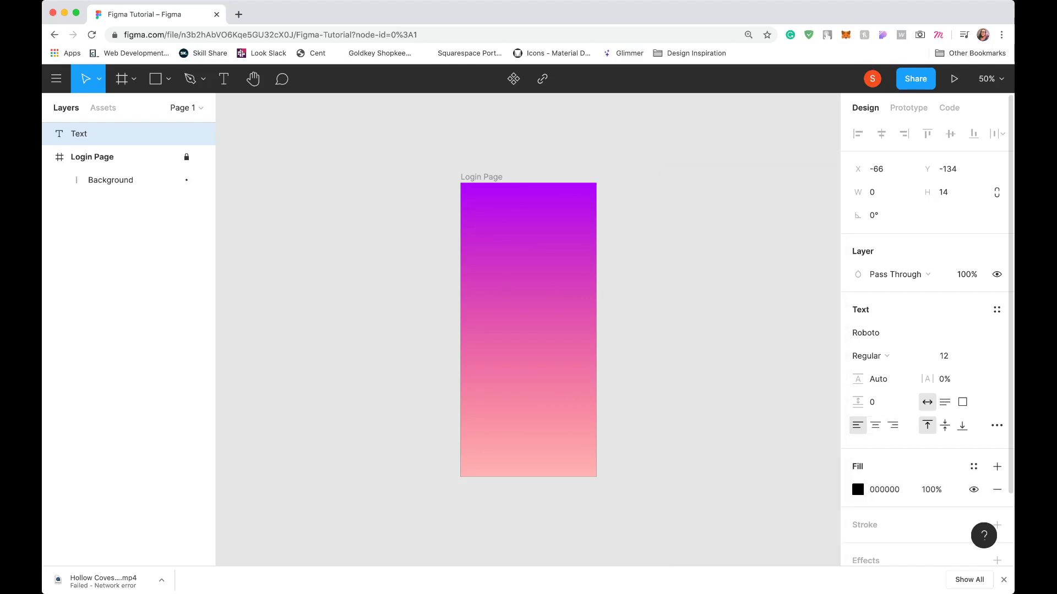
{"action": "left_click", "coordinate": [858, 489]}
{"action": "type", "text": "FFFFFF"}
{"action": "key", "text": "Return"}
{"action": "key", "text": "Escape"}
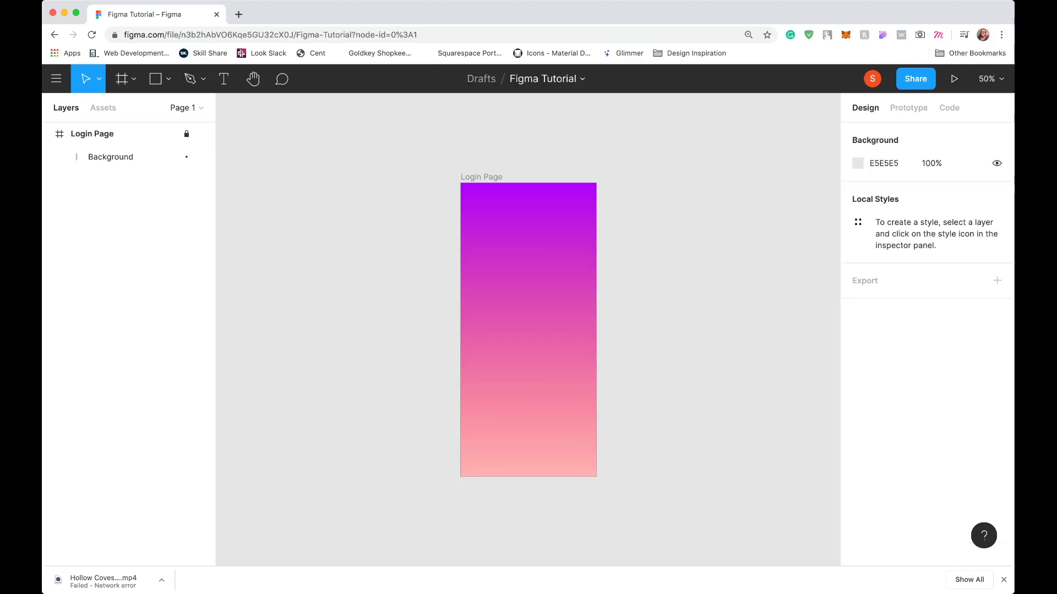
- Add the text Login over the upper part of the Login Page gradient and set its fill to white, FFFFFF
{"action": "key", "text": "t"}
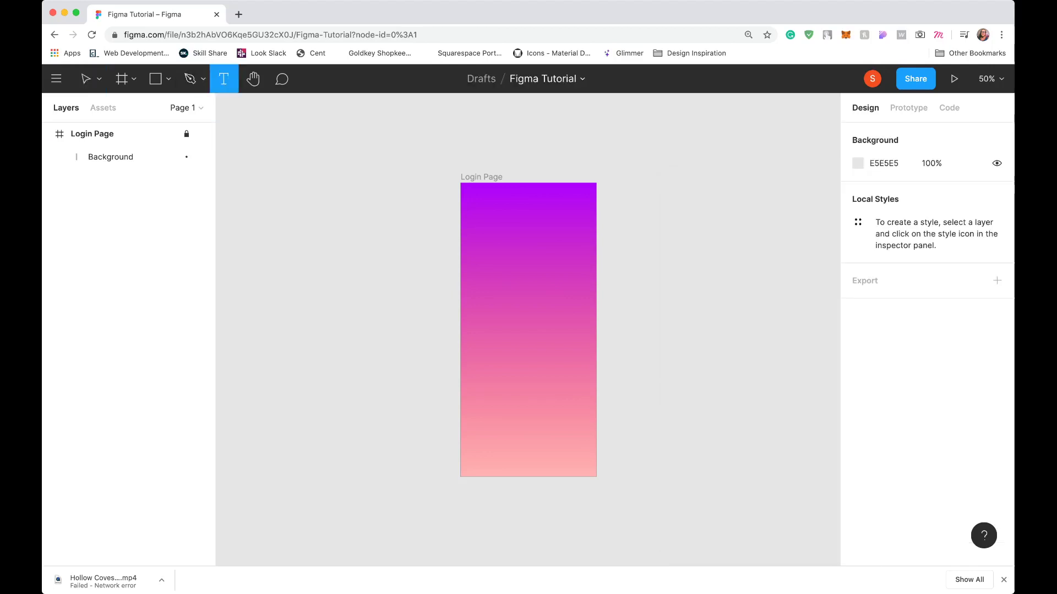
{"action": "left_click", "coordinate": [434, 143]}
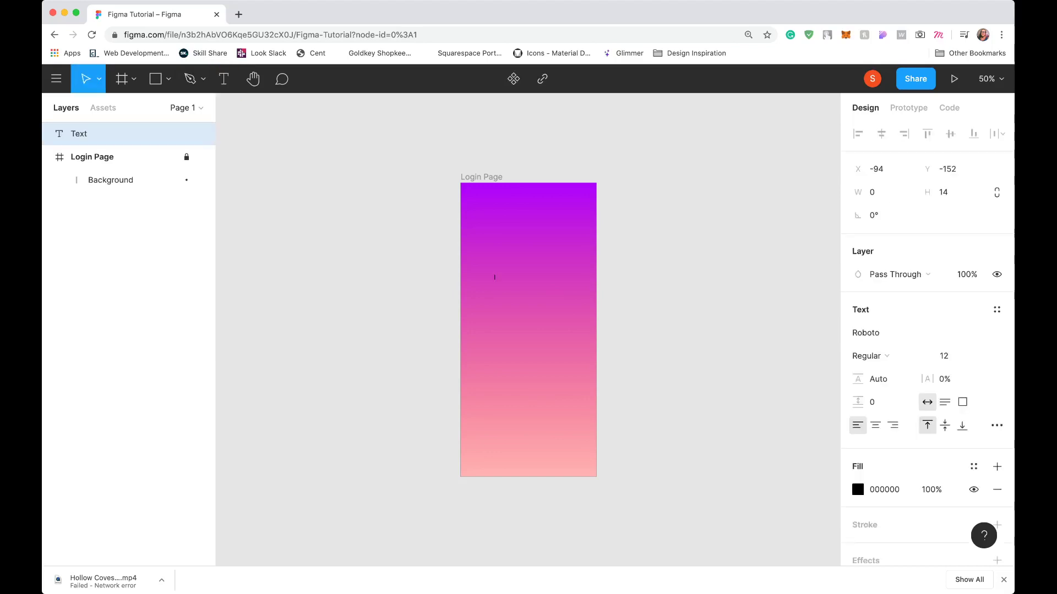
{"action": "type", "text": "Login"}
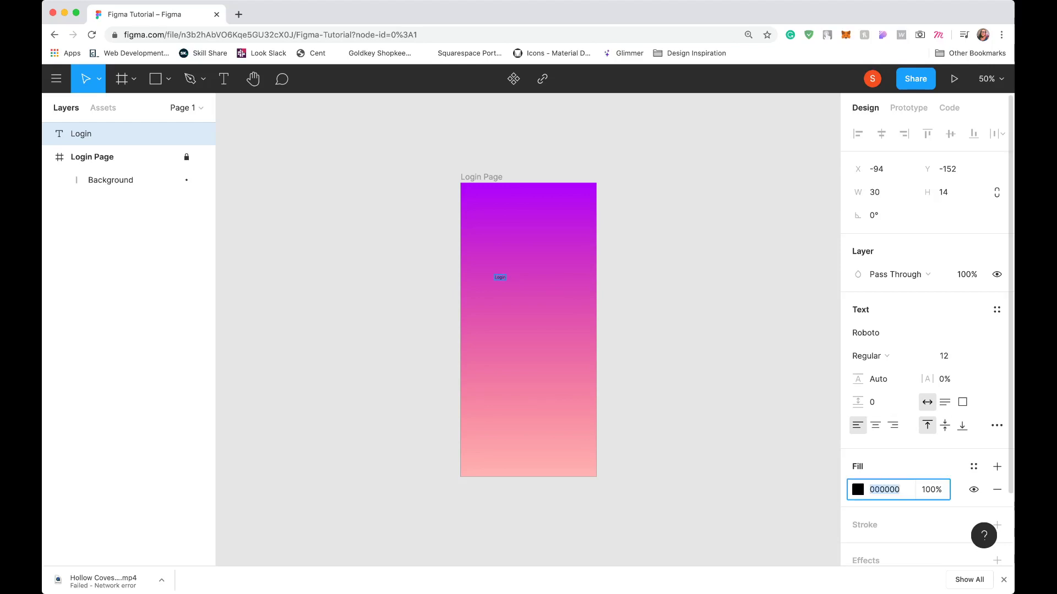
{"action": "left_click", "coordinate": [858, 489]}
{"action": "type", "text": "FFFCFC"}
{"action": "key", "text": "Return"}
{"action": "left_click_drag", "start_coordinate": [668, 204], "coordinate": [667, 204]}
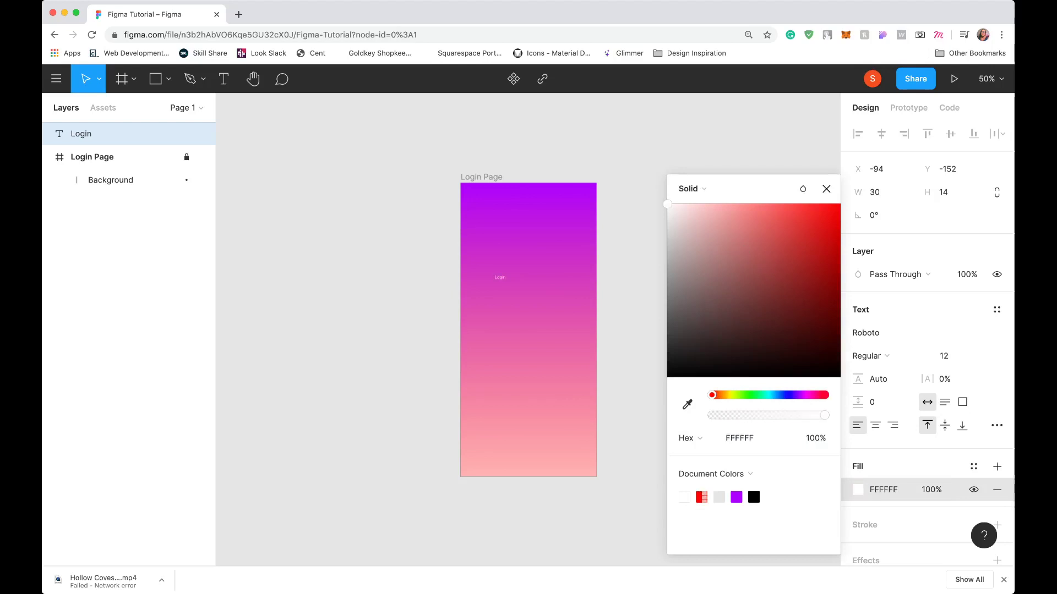
- Style the Login text in Roboto Bold at font size 36
{"action": "left_click", "coordinate": [865, 332]}
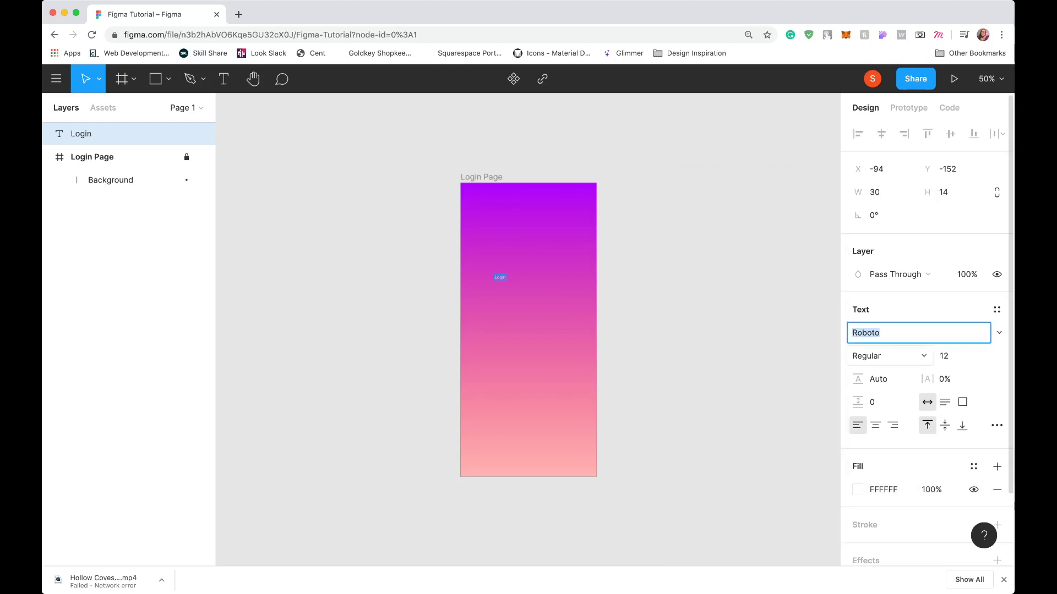
{"action": "left_click", "coordinate": [887, 356]}
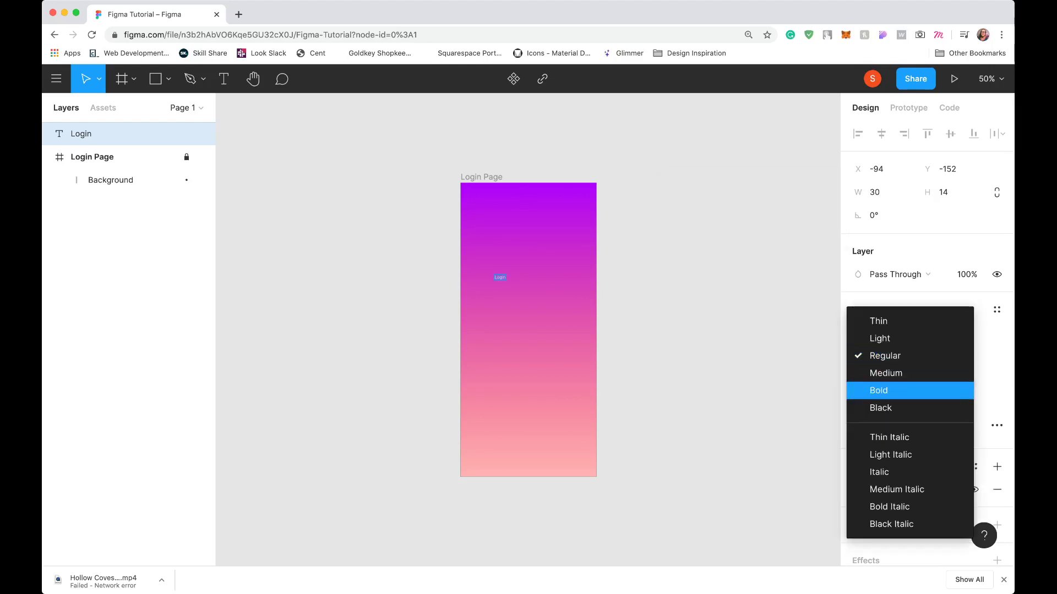
{"action": "left_click", "coordinate": [878, 390]}
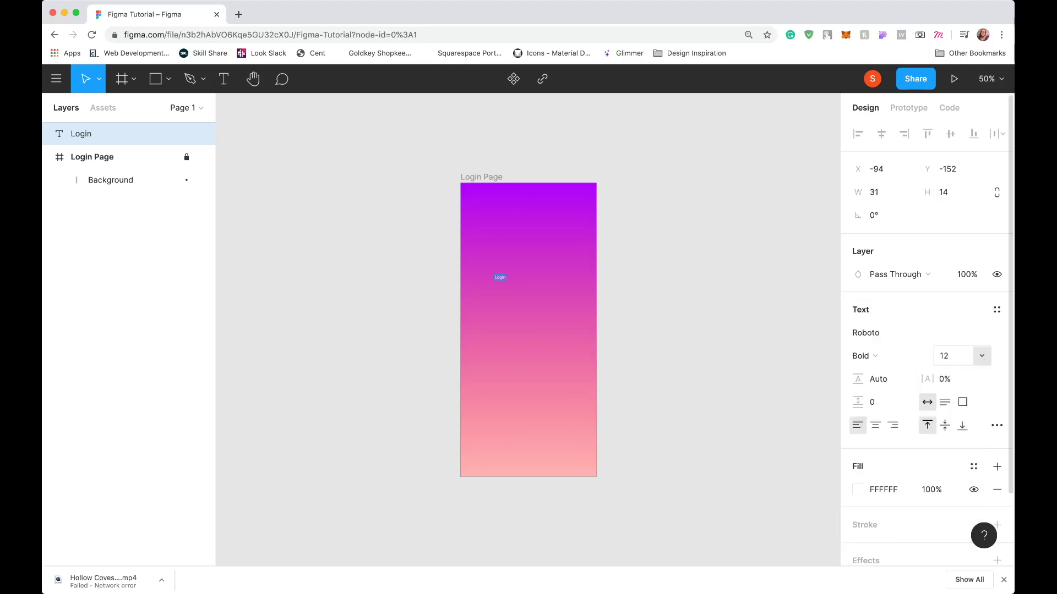
{"action": "left_click", "coordinate": [981, 356]}
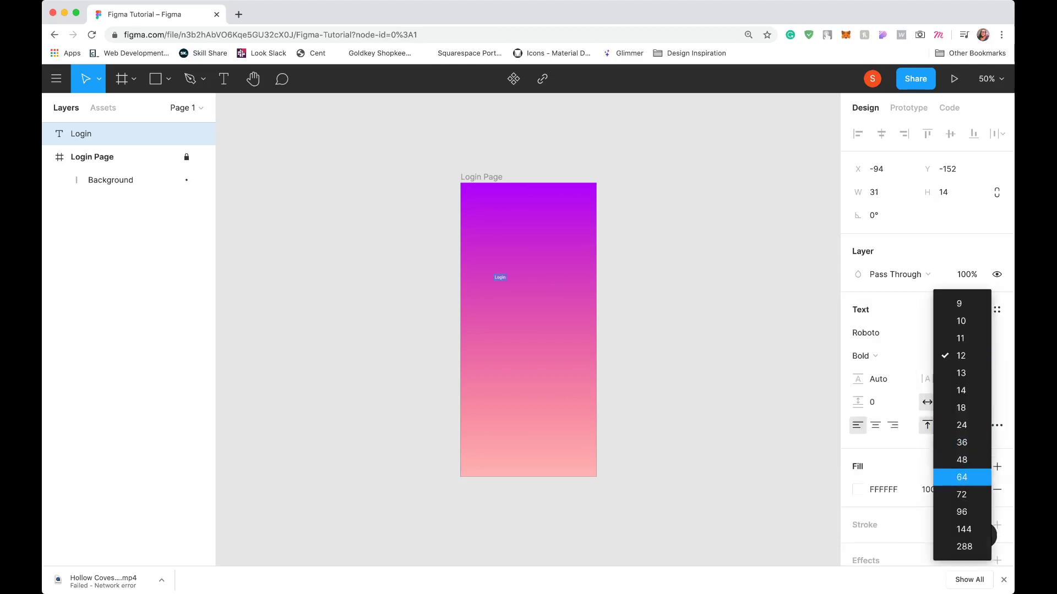
{"action": "left_click", "coordinate": [972, 486]}
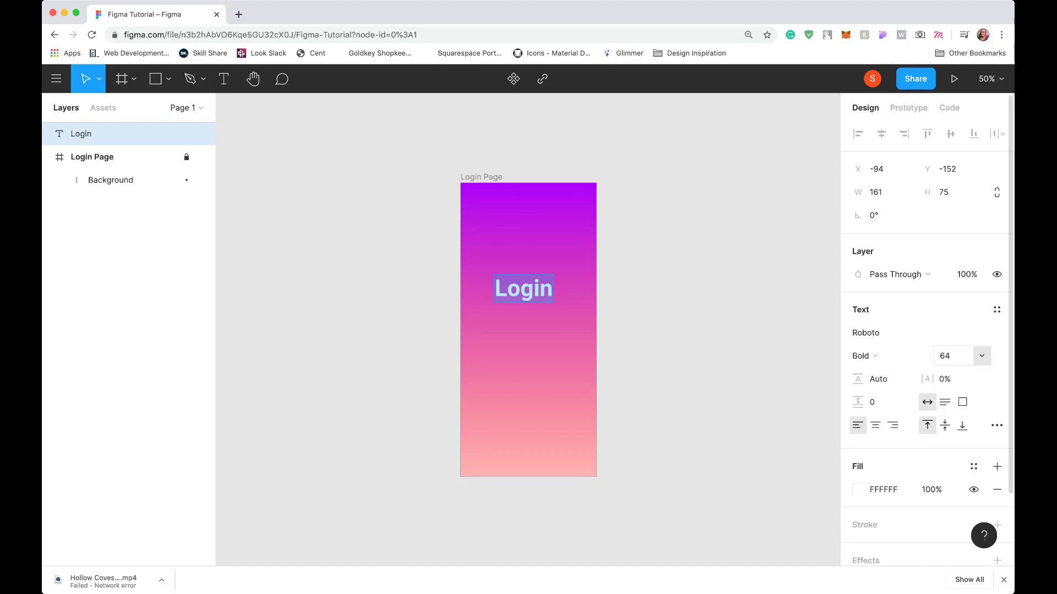
{"action": "left_click", "coordinate": [982, 355]}
{"action": "left_click", "coordinate": [961, 321]}
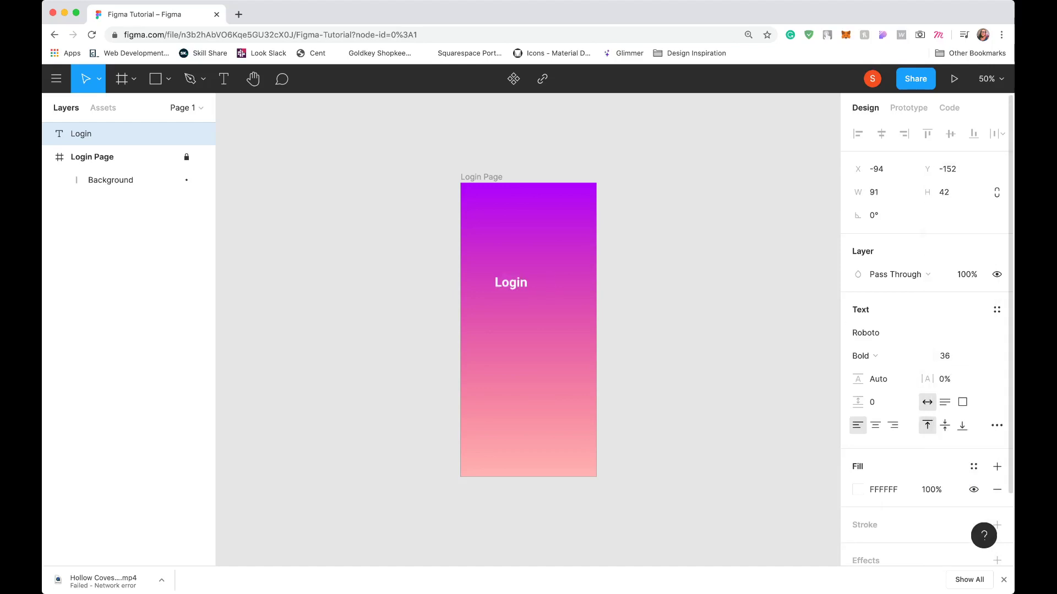
{"action": "double_click", "coordinate": [516, 282]}
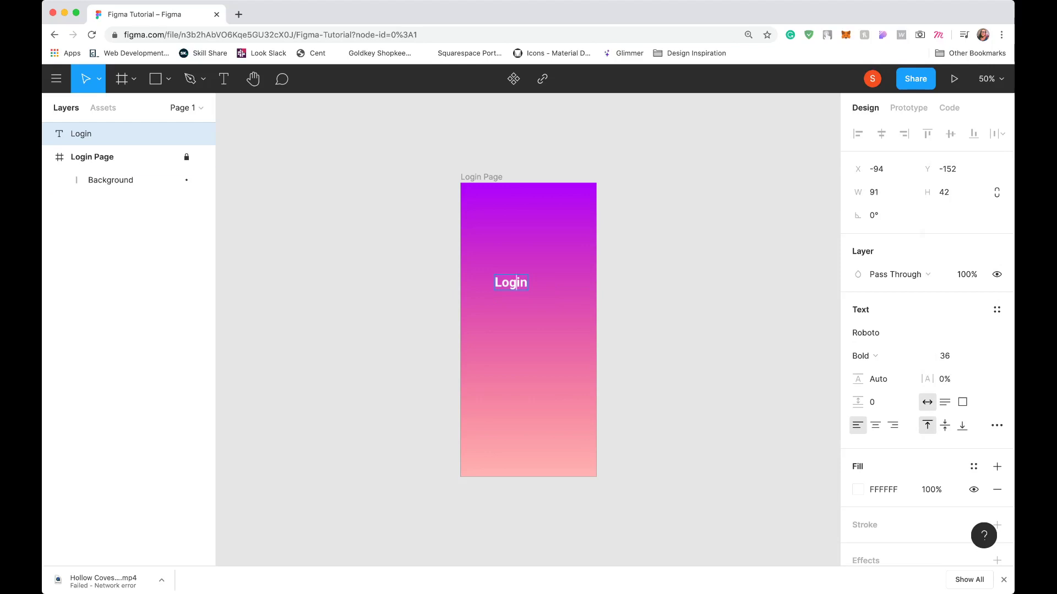
{"action": "key", "text": "Escape"}
{"action": "key", "text": "Escape"}
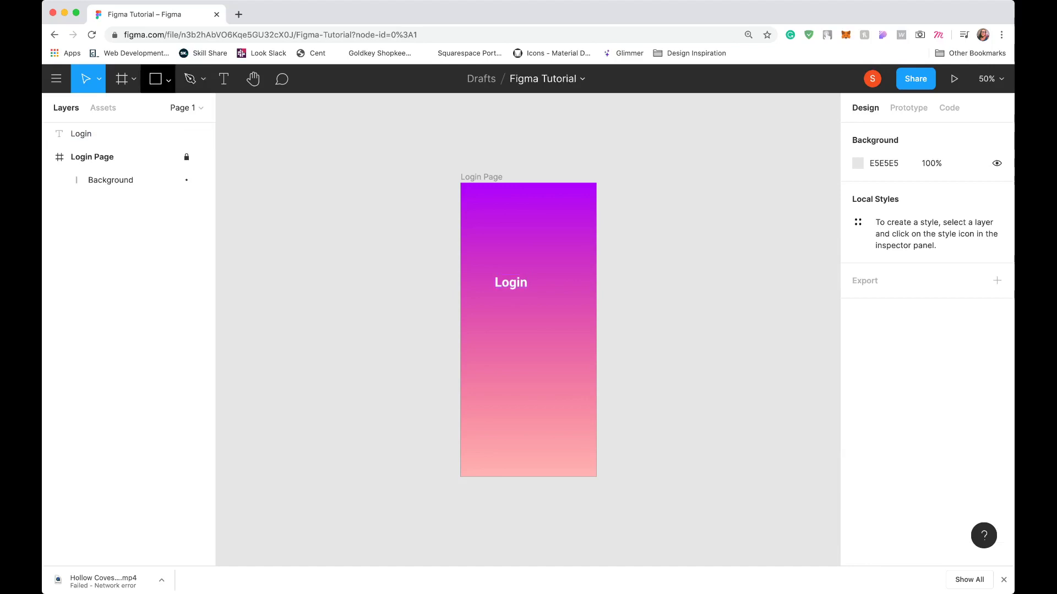
- Move the Login text up and to the left, to about X -118, Y -184
{"action": "left_click", "coordinate": [510, 282]}
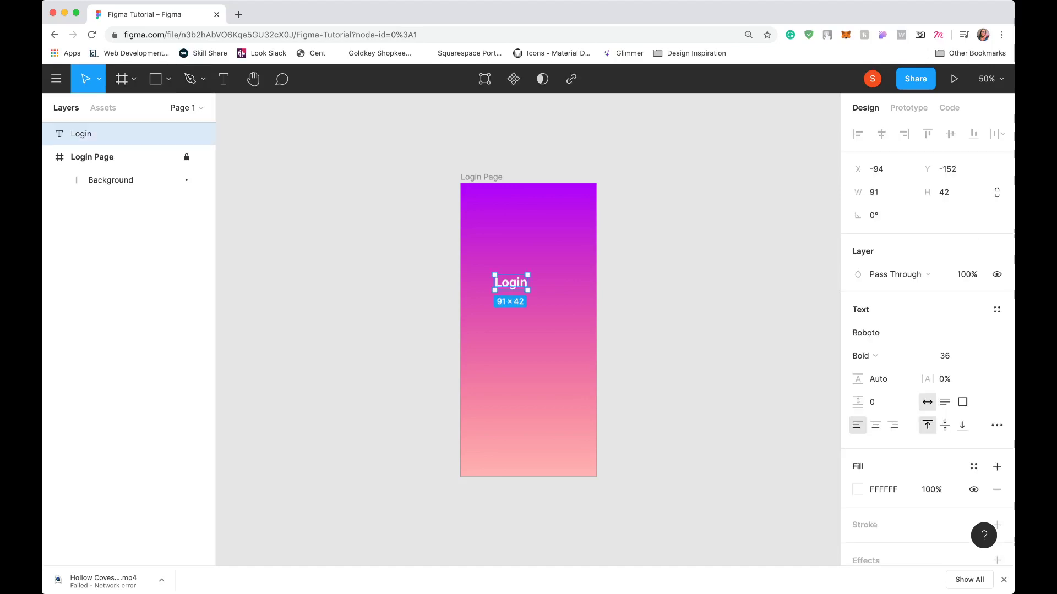
{"action": "left_click_drag", "start_coordinate": [510, 282], "coordinate": [502, 271]}
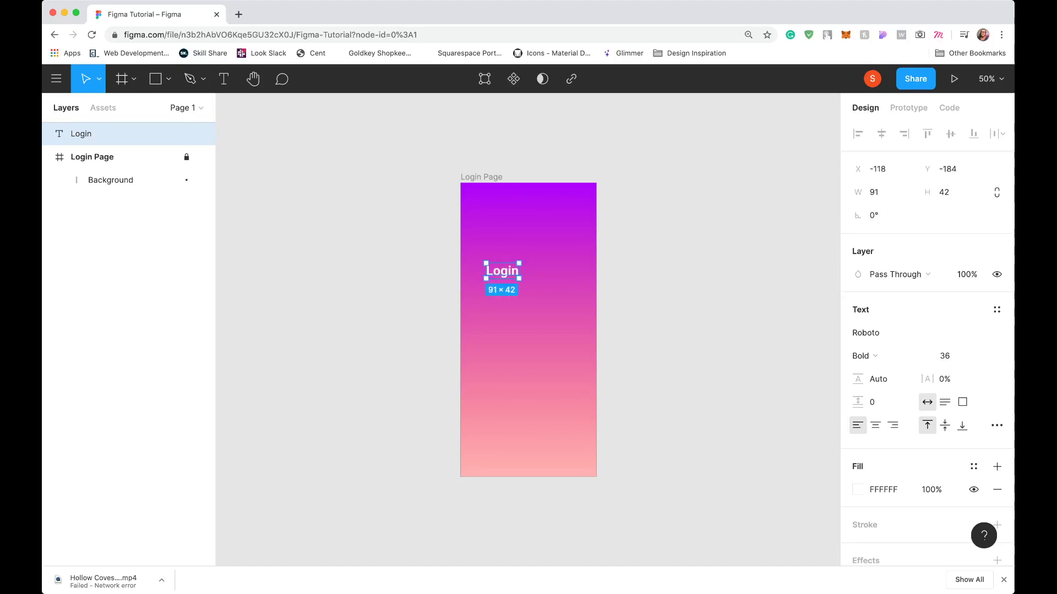
{"action": "key", "text": "Escape"}
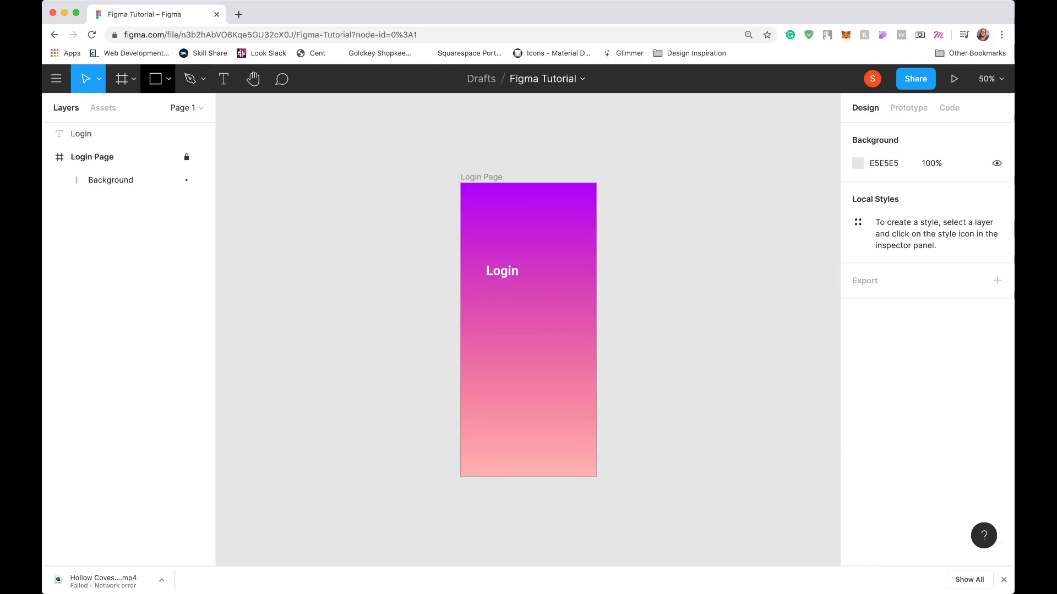
- Draw a rectangle about 240 × 54 below the Login text and shift it left to about X -133, Y -54
{"action": "key", "text": "r"}
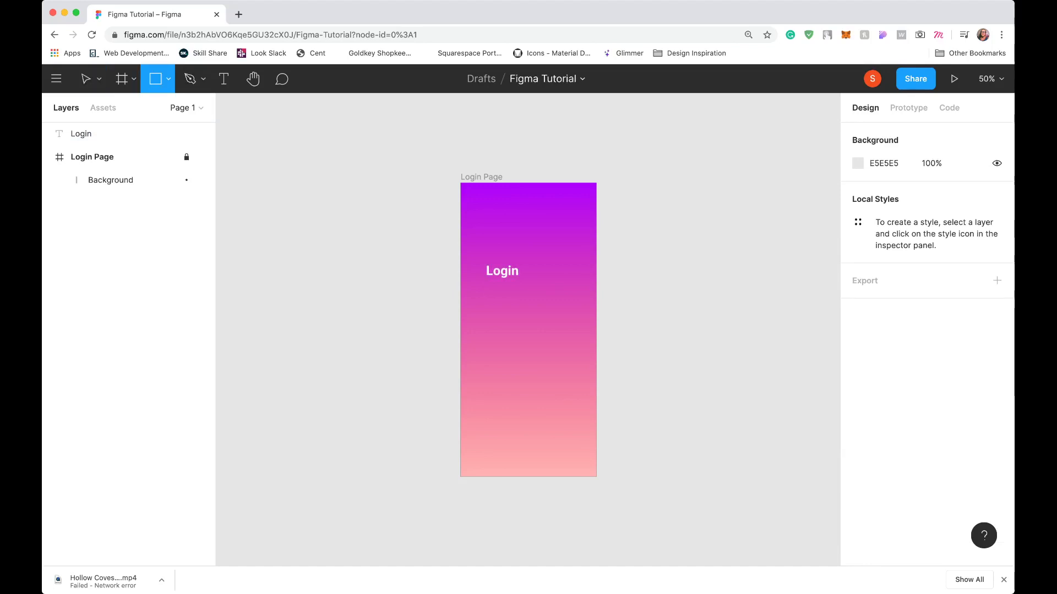
{"action": "left_click_drag", "start_coordinate": [485, 311], "coordinate": [573, 330]}
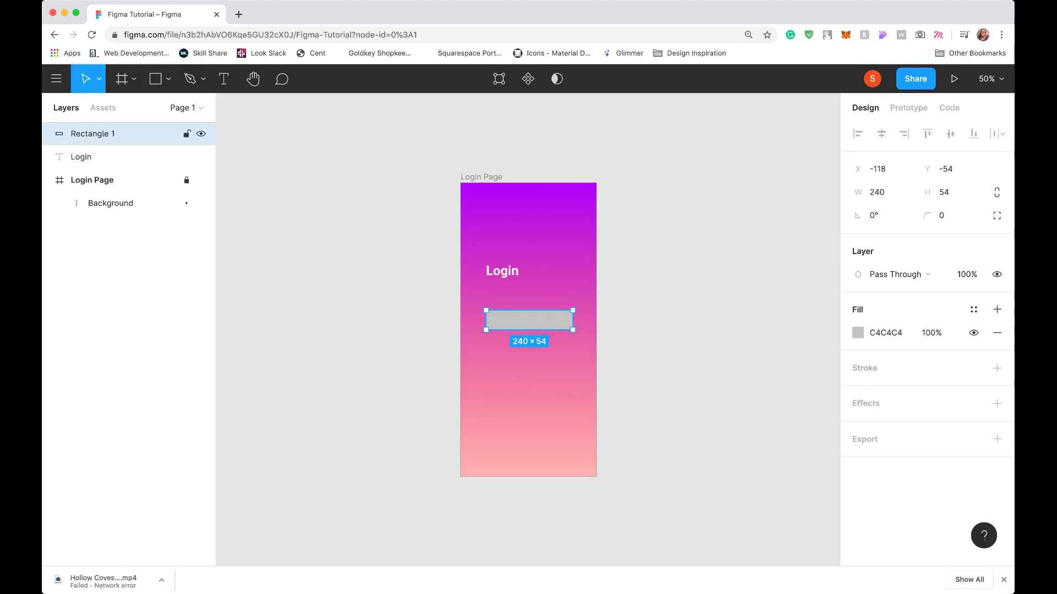
{"action": "left_click_drag", "start_coordinate": [528, 320], "coordinate": [524, 320]}
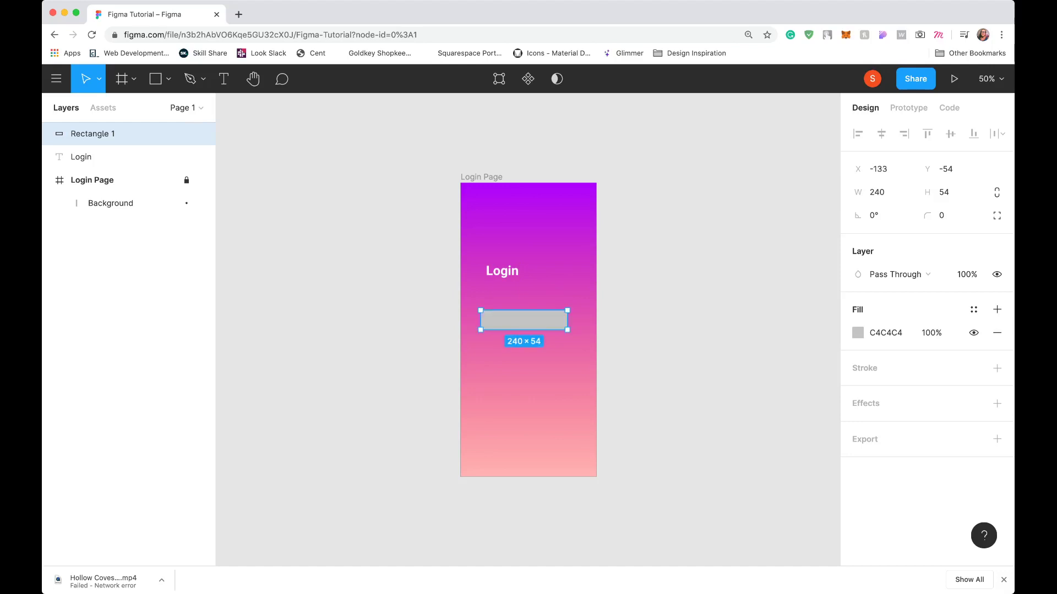
{"action": "key", "text": "Escape"}
{"action": "left_click", "coordinate": [524, 320]}
{"action": "right_click", "coordinate": [539, 320]}
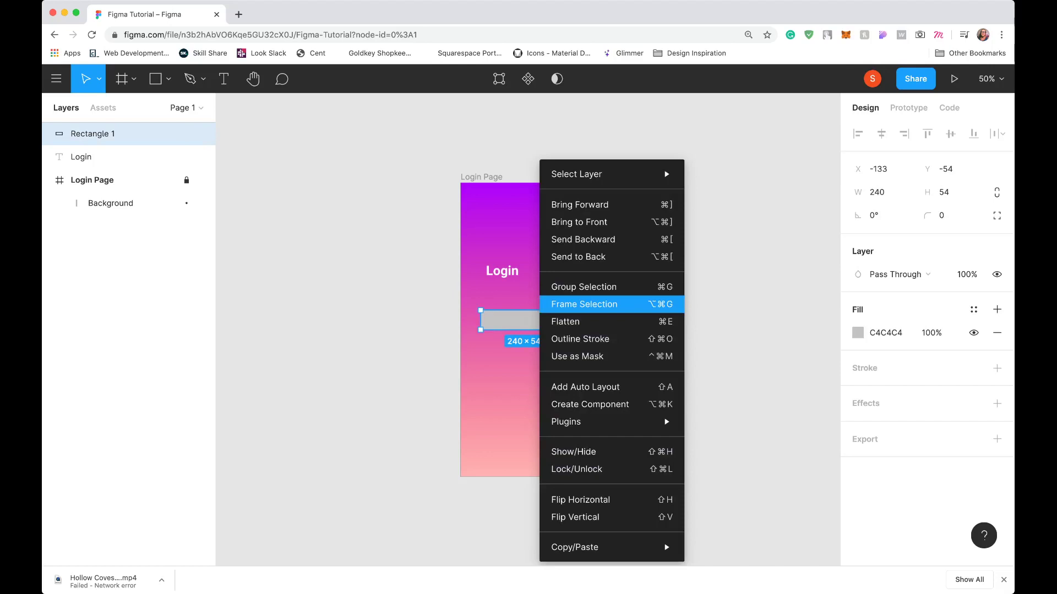
{"action": "key", "text": "Escape"}
{"action": "left_click", "coordinate": [524, 320]}
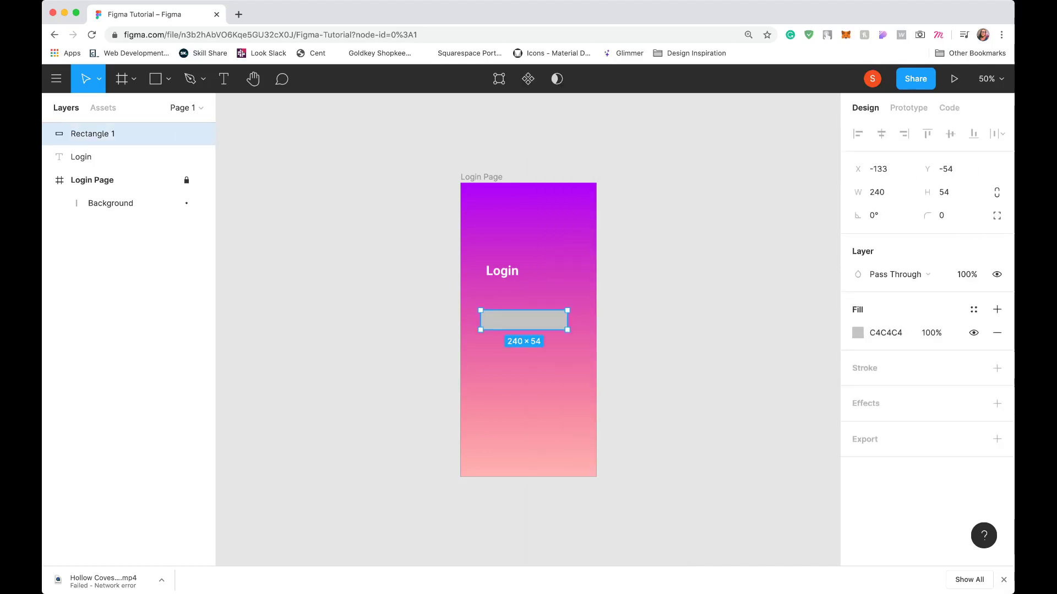
- Widen the grey rectangle to 291, centre it horizontally on the page and move it up to about Y -102
{"action": "left_click_drag", "start_coordinate": [568, 320], "coordinate": [529, 320]}
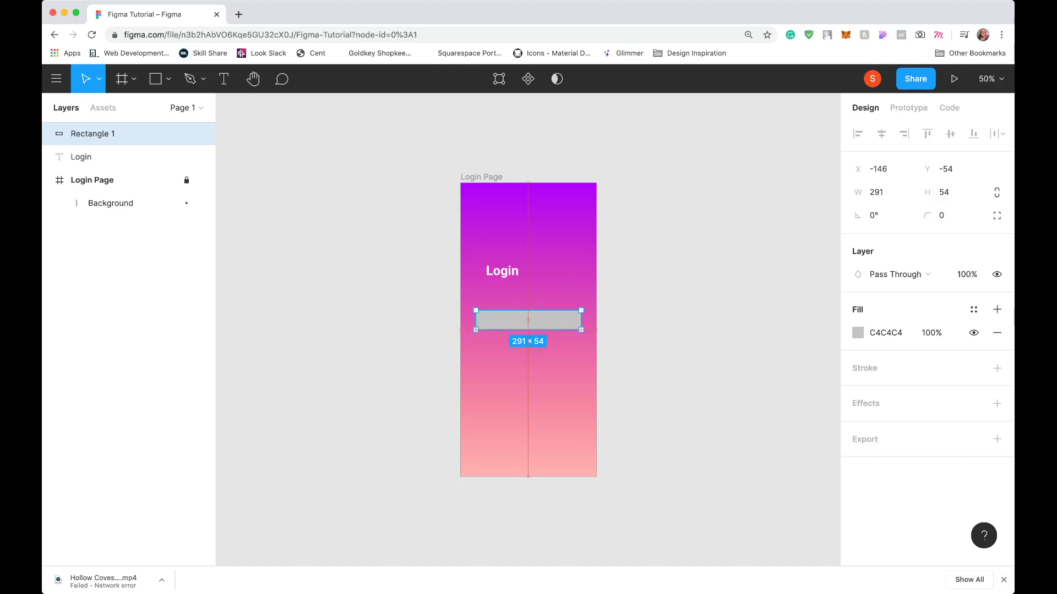
{"action": "key", "text": "Left"}
{"action": "key", "text": "Right"}
{"action": "left_click_drag", "start_coordinate": [528, 320], "coordinate": [528, 305]}
{"action": "key", "text": "Up"}
{"action": "key", "text": "Up"}
{"action": "key", "text": "Up"}
{"action": "key", "text": "Up"}
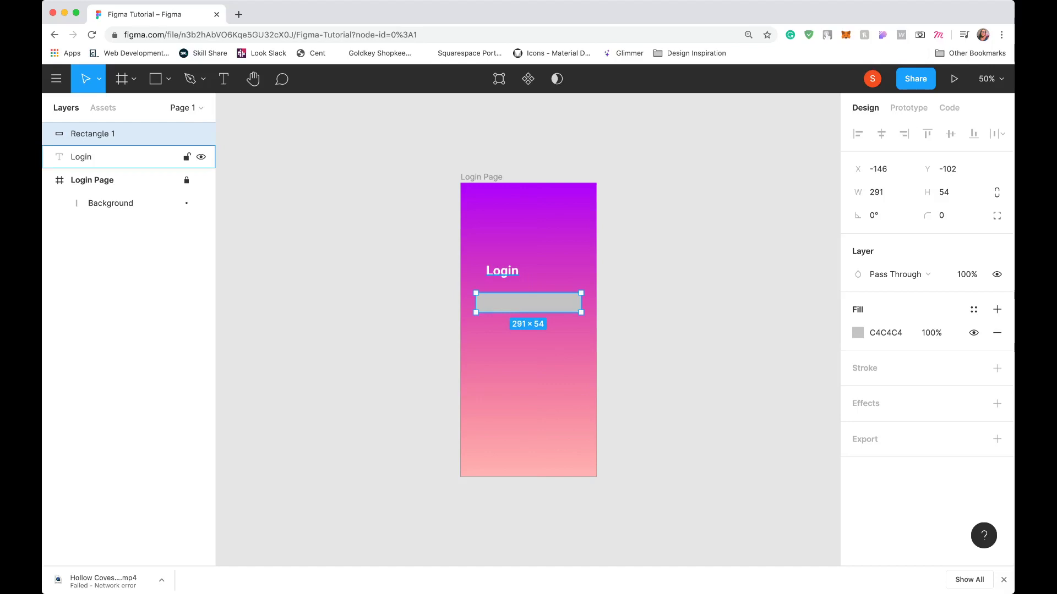
- Align the Login text with the rectangle's left edge at X -146 and raise it to about Y -206
{"action": "left_click", "coordinate": [502, 271]}
{"action": "left_click_drag", "start_coordinate": [502, 271], "coordinate": [492, 265]}
{"action": "key", "text": "super+plus"}
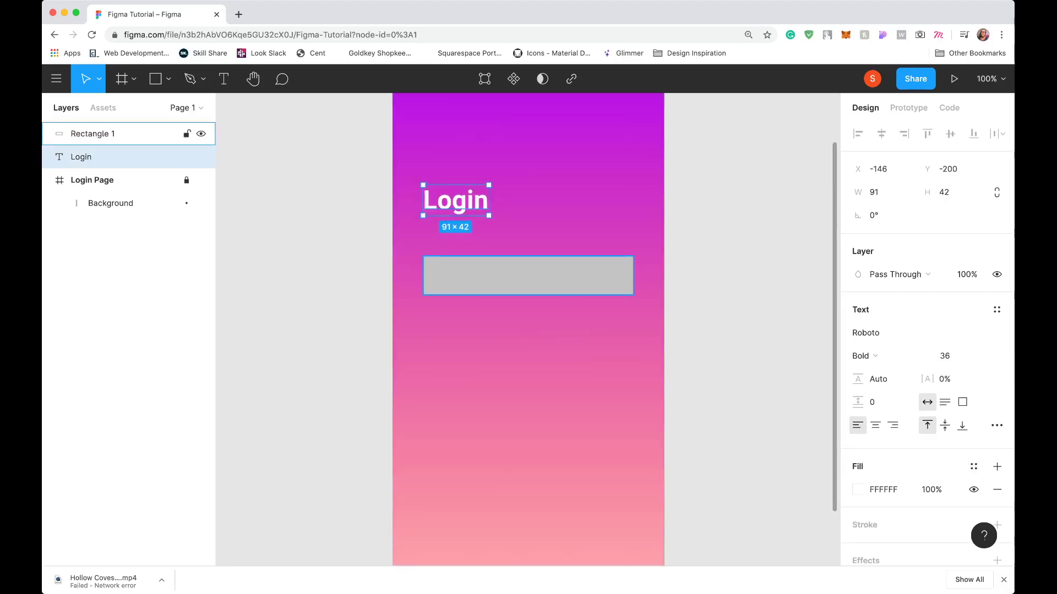
{"action": "left_click_drag", "start_coordinate": [455, 201], "coordinate": [456, 198]}
{"action": "key", "text": "Up"}
{"action": "key", "text": "Up"}
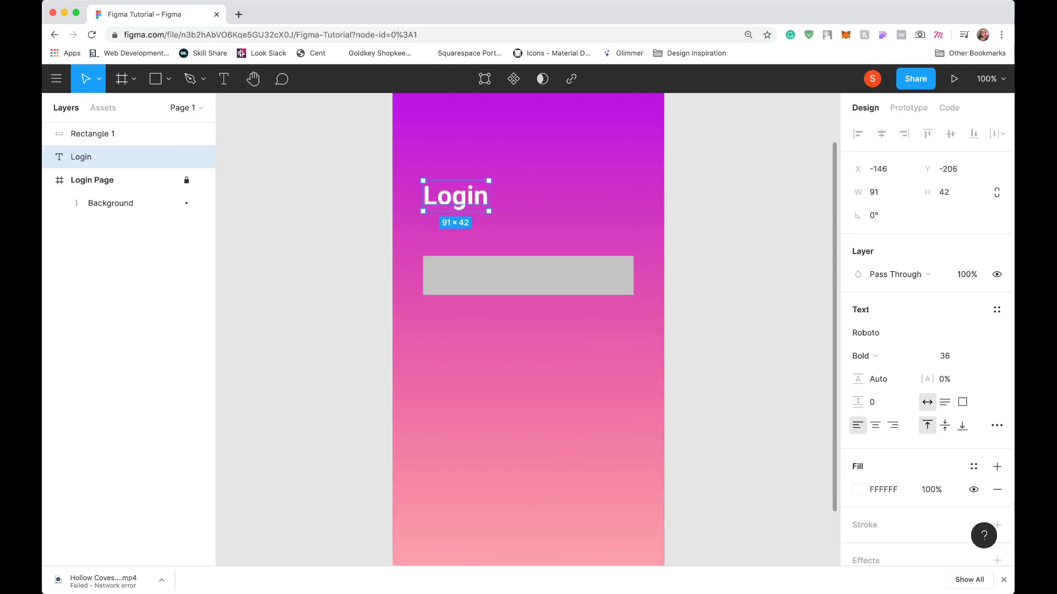
{"action": "key", "text": "Escape"}
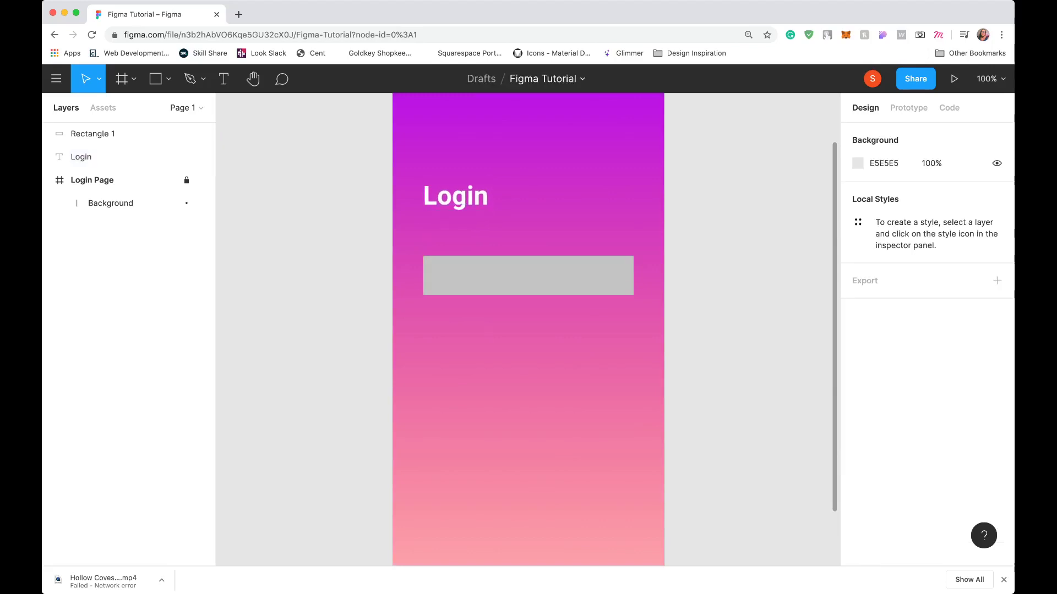
- Set the rectangle's fill to white, FFFFFF
{"action": "left_click", "coordinate": [528, 275]}
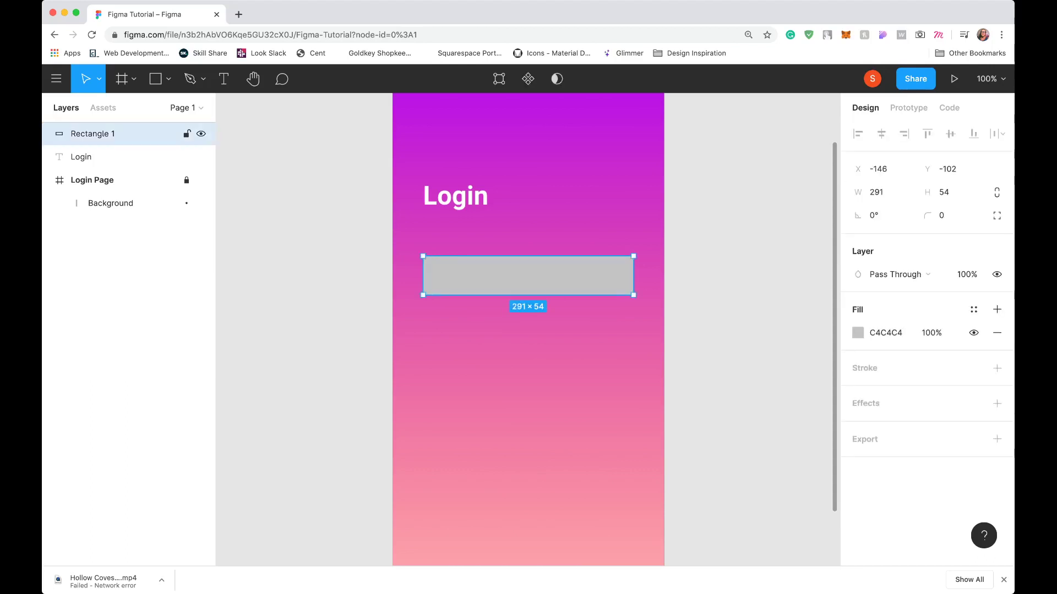
{"action": "left_click", "coordinate": [857, 333]}
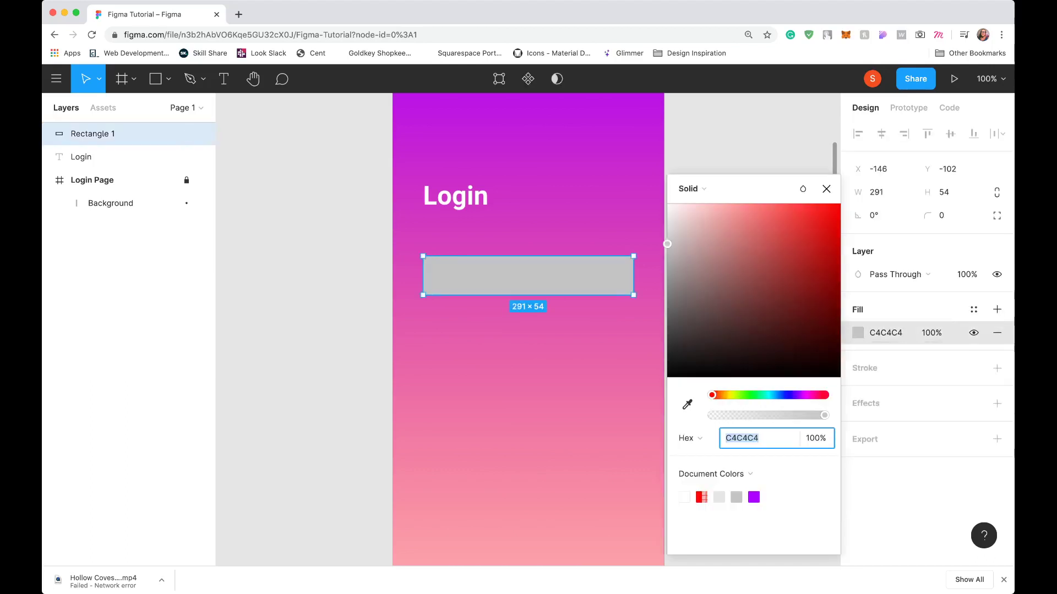
{"action": "type", "text": "ffffff"}
{"action": "key", "text": "Return"}
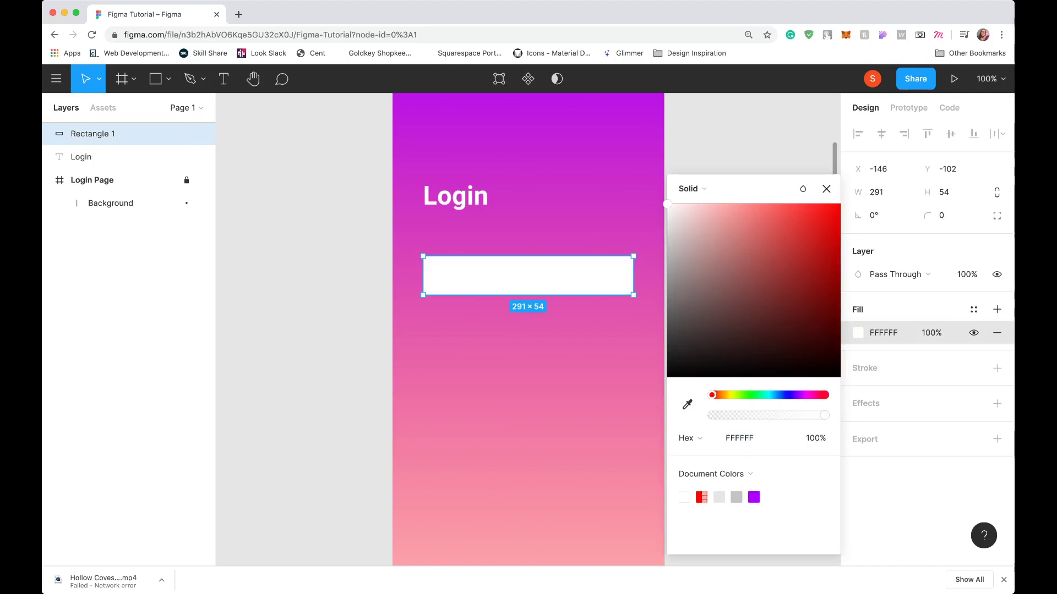
{"action": "key", "text": "Escape"}
{"action": "key", "text": "Escape"}
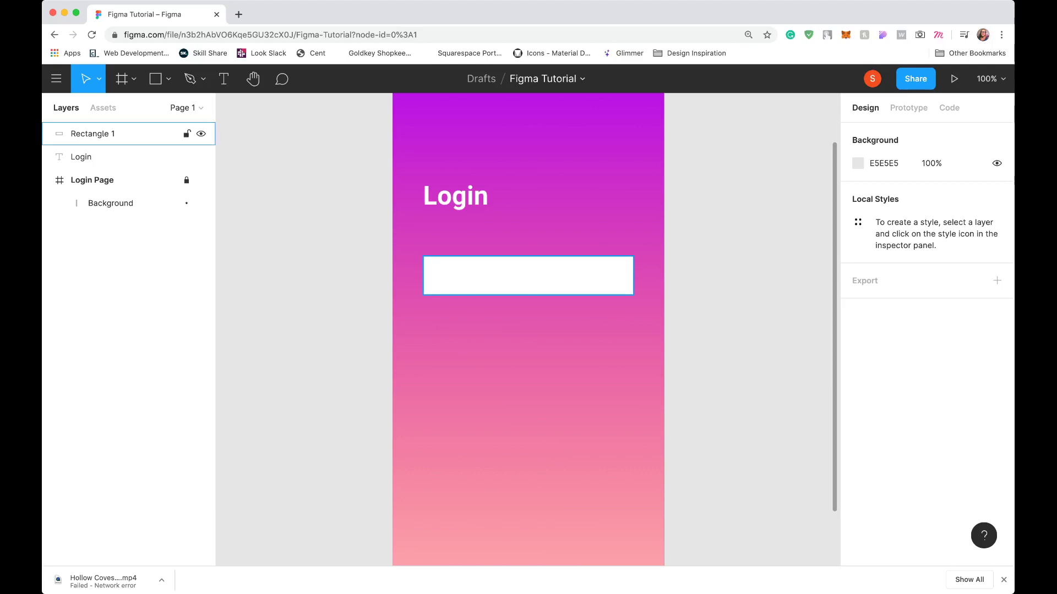
- Duplicate the white rectangle directly below the original, left-aligned with it at X -146, Y 0
{"action": "left_click_drag", "start_coordinate": [529, 275], "coordinate": [529, 354], "text": "alt"}
{"action": "key", "text": "Down"}
{"action": "key", "text": "Down"}
{"action": "key", "text": "Down"}
{"action": "key", "text": "Down"}
{"action": "key", "text": "Down"}
{"action": "key", "text": "Down"}
{"action": "key", "text": "Down"}
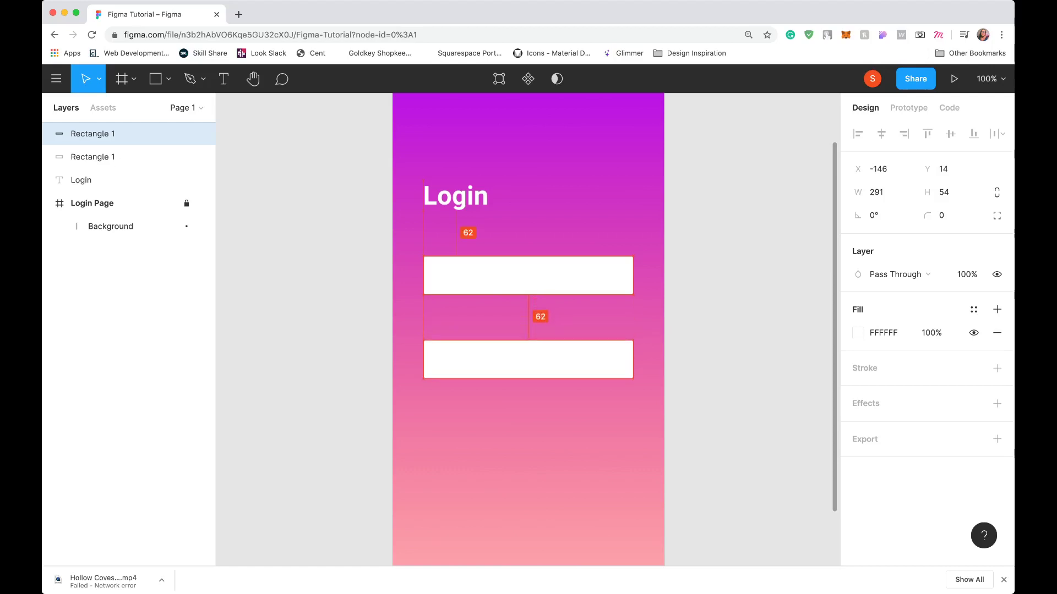
{"action": "left_click_drag", "start_coordinate": [529, 358], "coordinate": [528, 349]}
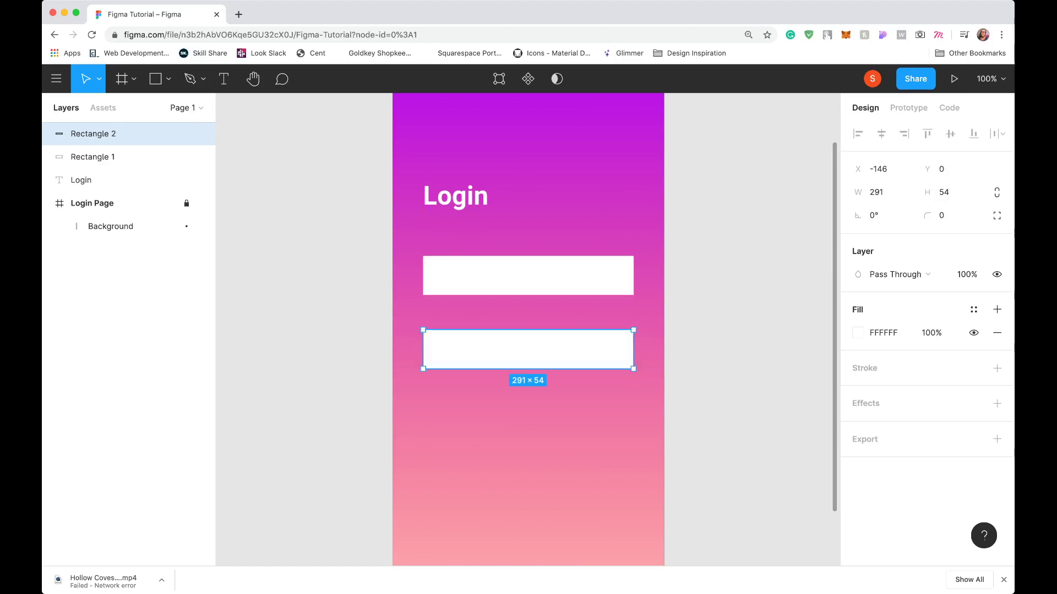
{"action": "key", "text": "Escape"}
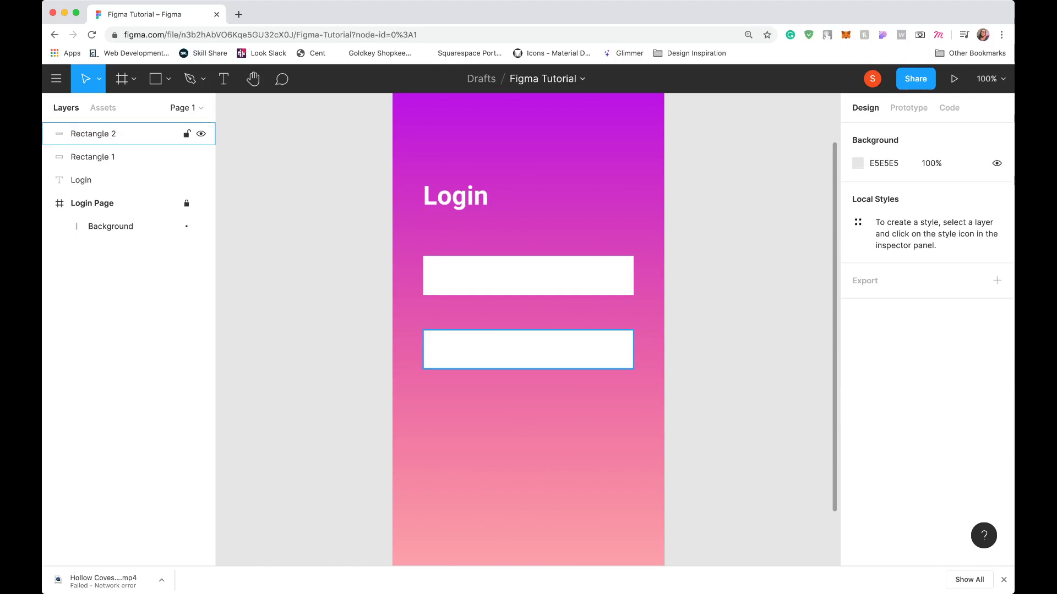
- Duplicate the second rectangle below itself, left-aligned at X -146, Y 74, leaving a gap of 20
{"action": "left_click_drag", "start_coordinate": [527, 349], "coordinate": [527, 406], "text": "alt"}
{"action": "key", "text": "Down"}
{"action": "key", "text": "Down"}
{"action": "key", "text": "Down"}
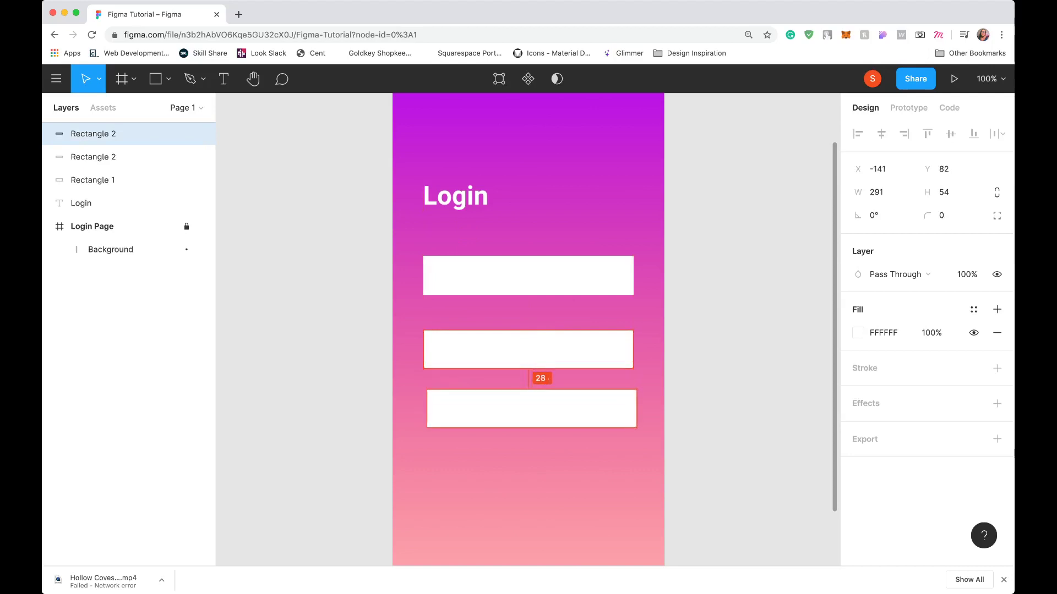
{"action": "key", "text": "Up"}
{"action": "key", "text": "Up"}
{"action": "key", "text": "Up"}
{"action": "key", "text": "Up"}
{"action": "key", "text": "Up"}
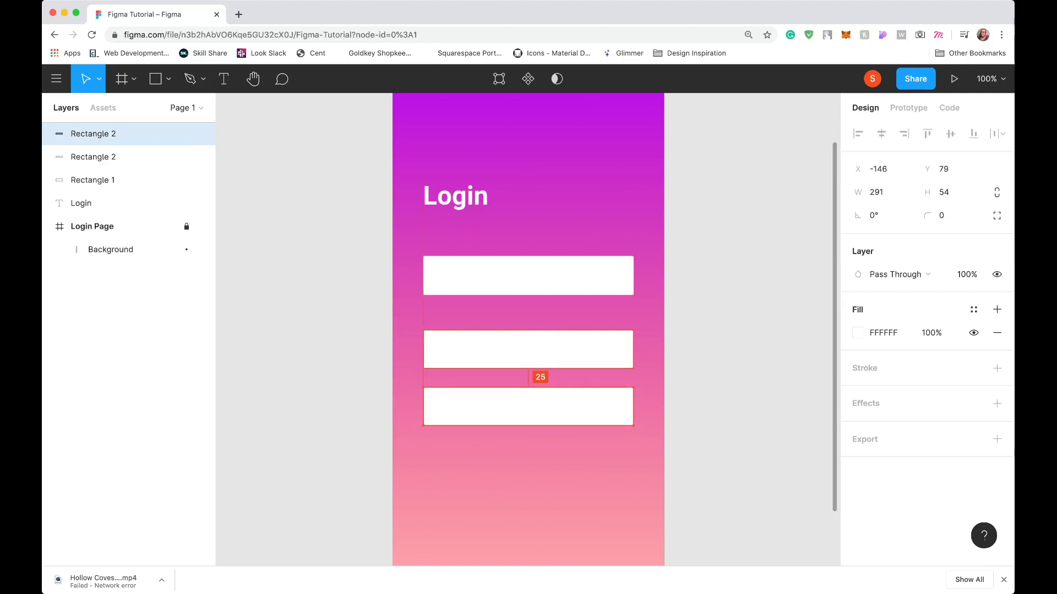
{"action": "key", "text": "Up"}
{"action": "key", "text": "Up"}
{"action": "key", "text": "Up"}
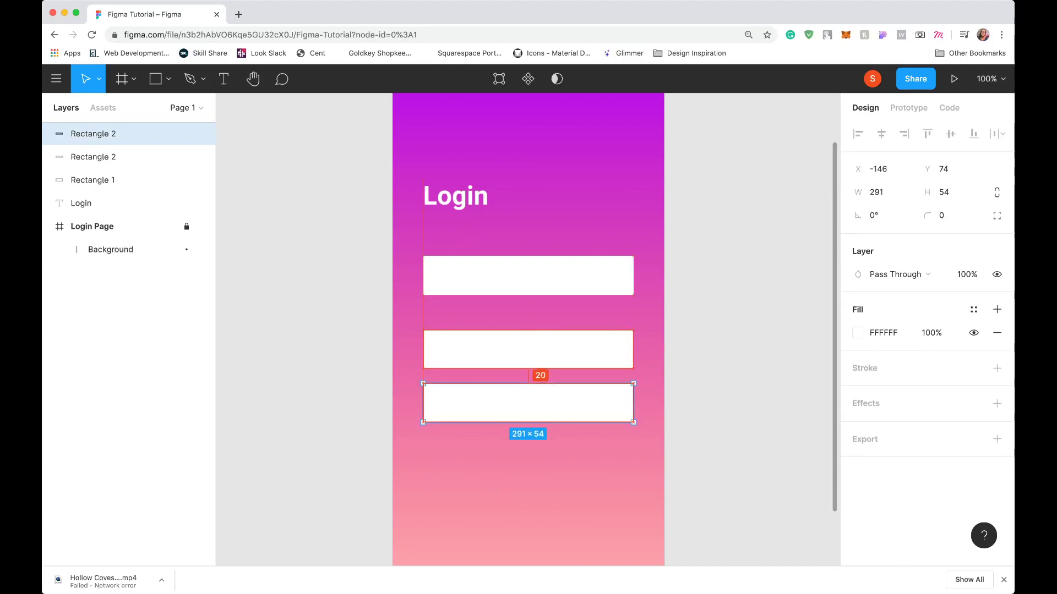
- Rename the lowest rectangle as Rectangle 3 and narrow it to about 128 wide, keeping its left edge in place
{"action": "double_click", "coordinate": [94, 134]}
{"action": "type", "text": "Rectangle 3"}
{"action": "key", "text": "Return"}
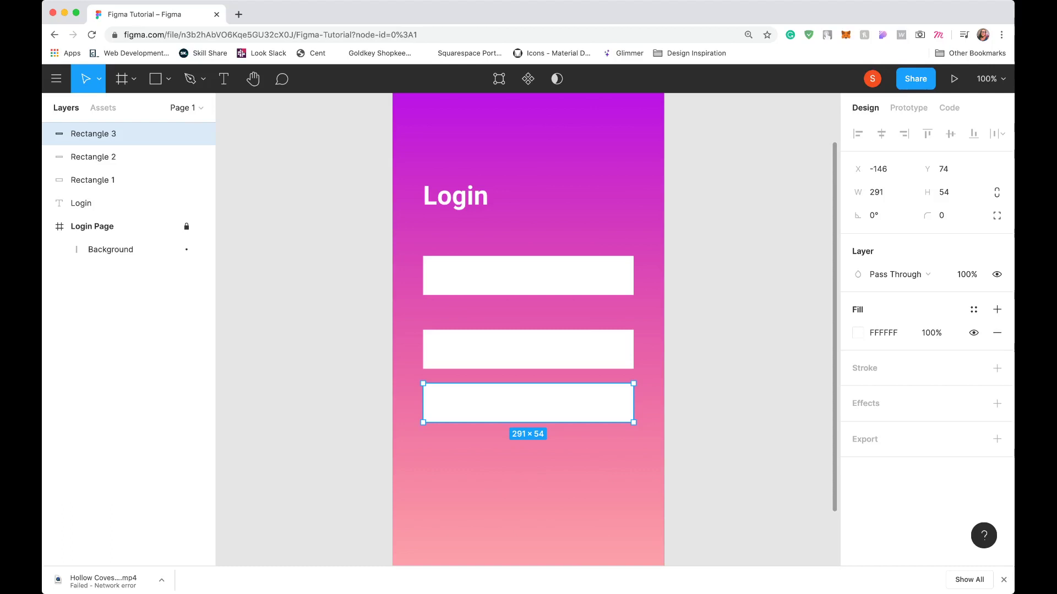
{"action": "left_click_drag", "start_coordinate": [633, 403], "coordinate": [516, 403]}
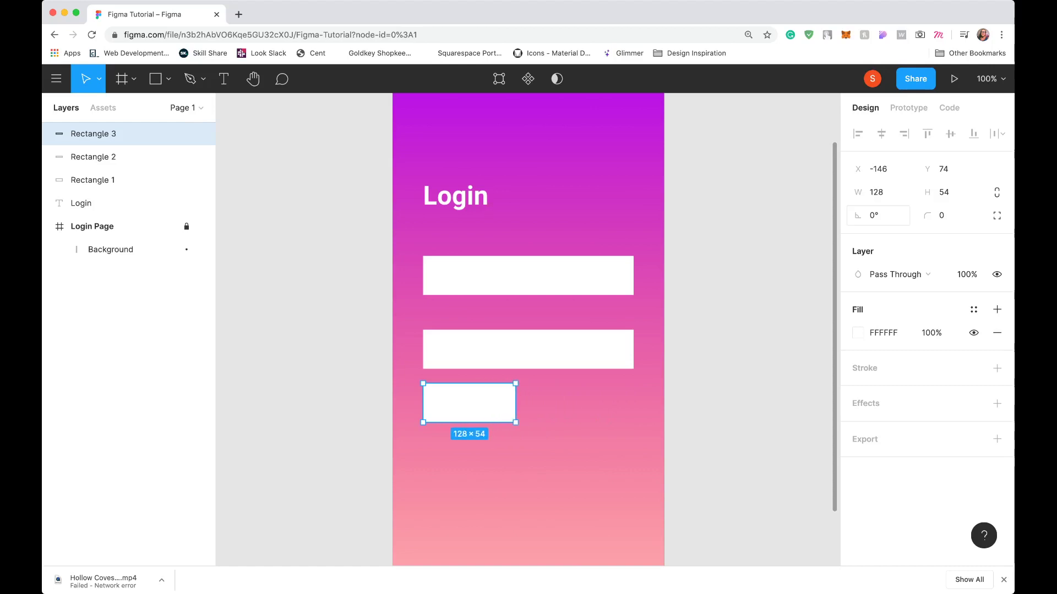
- Try green, yellow and black fills on Rectangle 3 and return it to white, FFFFFF
{"action": "left_click", "coordinate": [858, 333]}
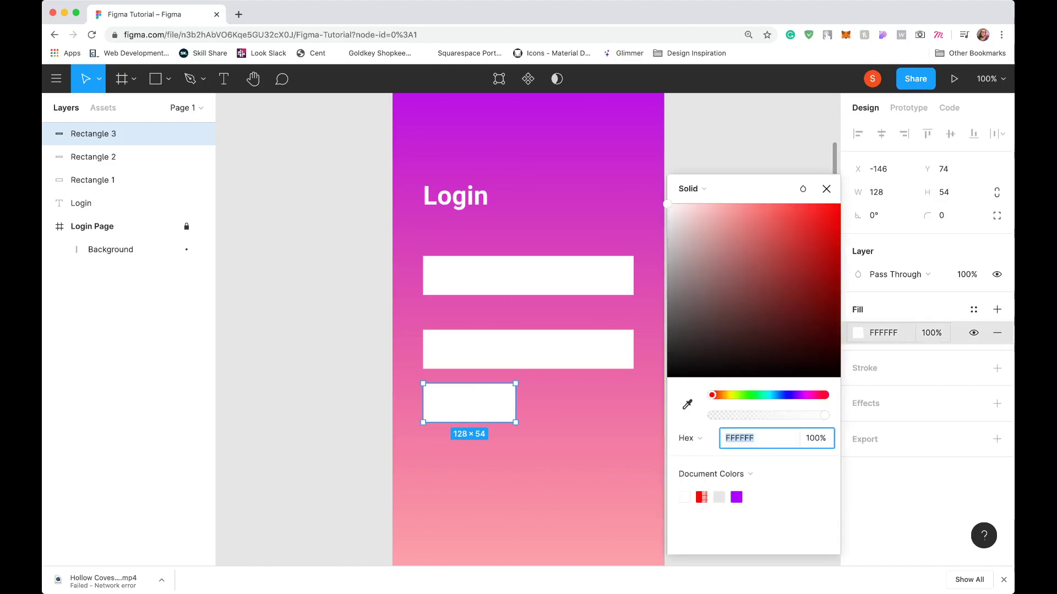
{"action": "left_click_drag", "start_coordinate": [798, 240], "coordinate": [828, 204]}
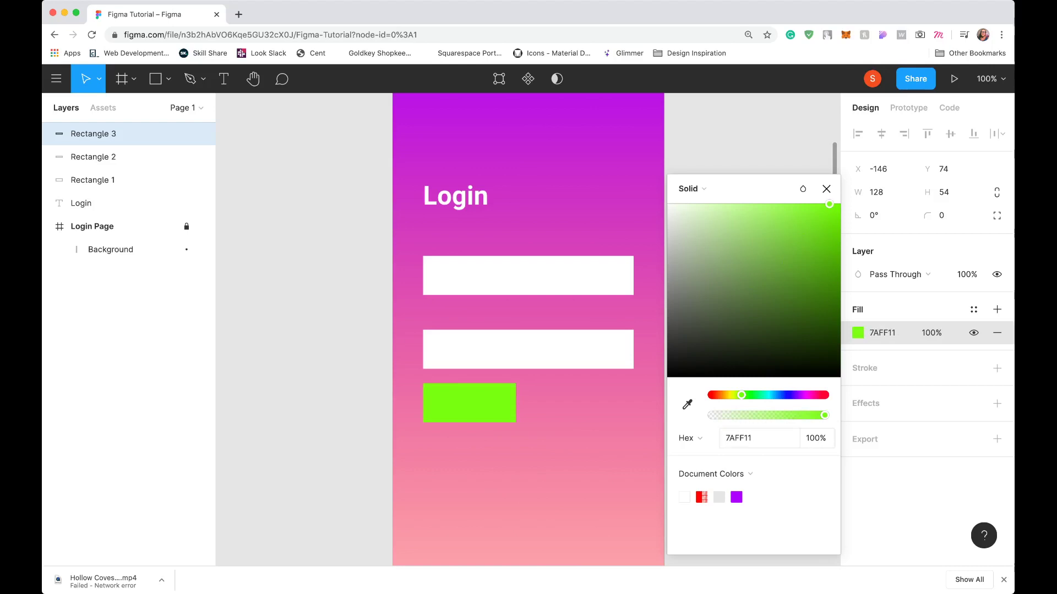
{"action": "mouse_move", "coordinate": [741, 395]}
{"action": "left_mouse_down"}
{"action": "mouse_move", "coordinate": [785, 394]}
{"action": "mouse_move", "coordinate": [726, 395]}
{"action": "left_mouse_up"}
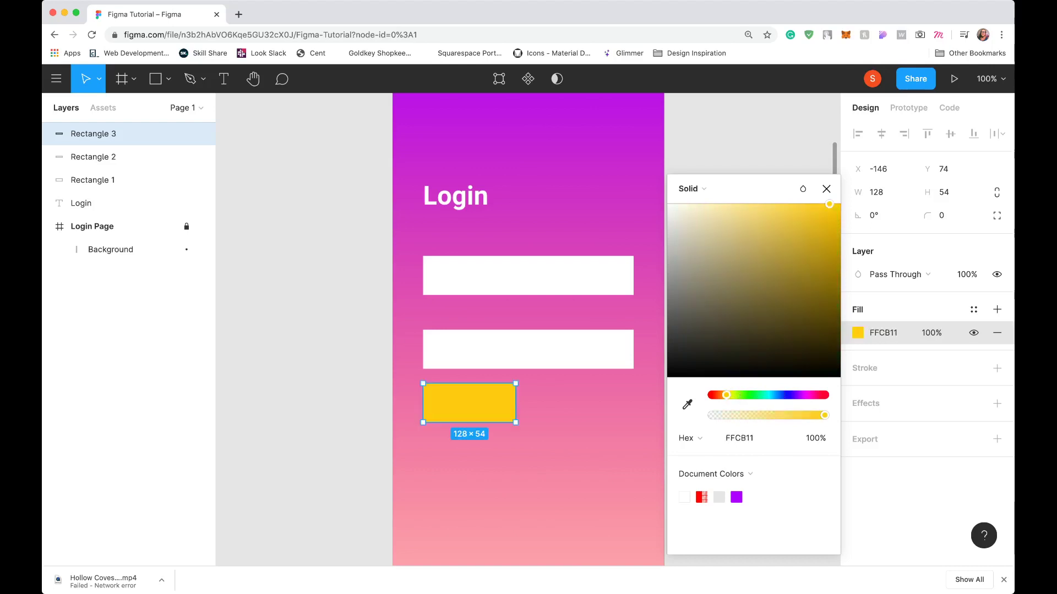
{"action": "left_click_drag", "start_coordinate": [824, 414], "coordinate": [756, 415]}
{"action": "left_click_drag", "start_coordinate": [829, 204], "coordinate": [667, 377]}
{"action": "left_click_drag", "start_coordinate": [754, 415], "coordinate": [824, 415]}
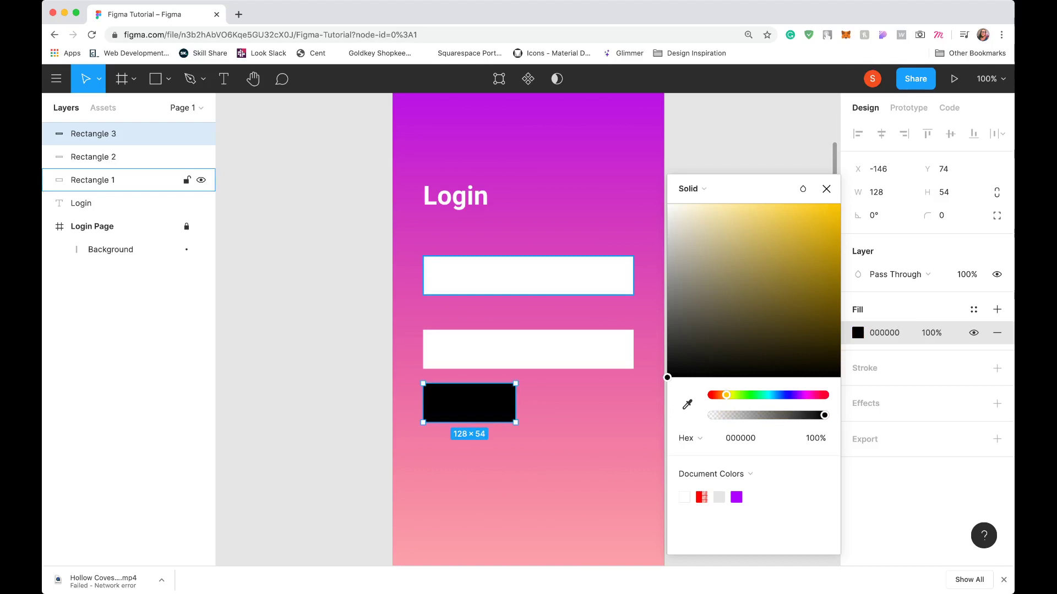
{"action": "left_click", "coordinate": [668, 204]}
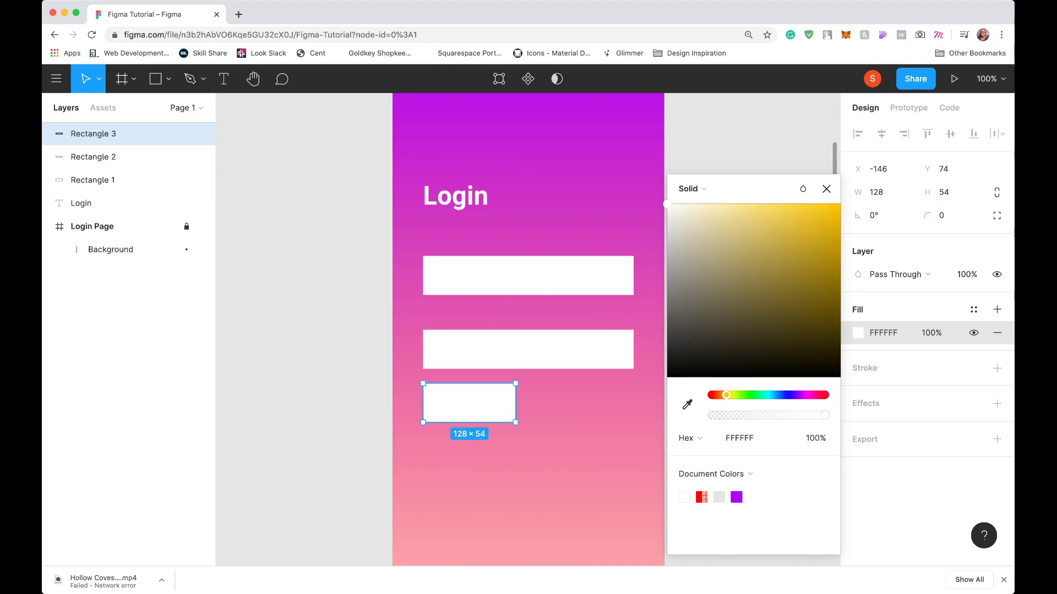
{"action": "key", "text": "Escape"}
{"action": "key", "text": "Escape"}
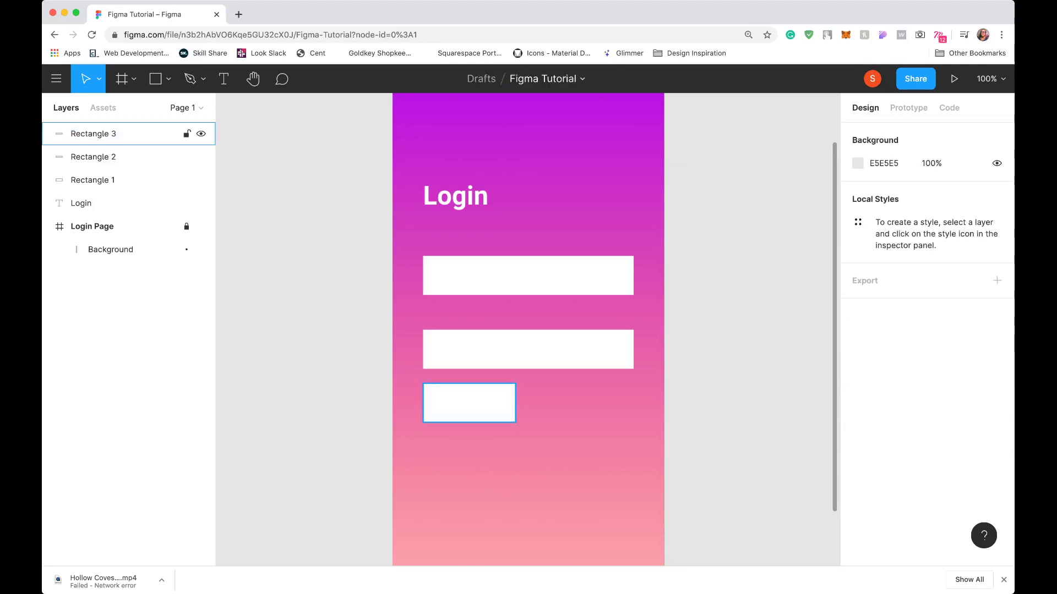
- Slightly round the corners of Rectangle 1, Rectangle 2 and Rectangle 3 together
{"action": "left_click", "coordinate": [110, 134]}
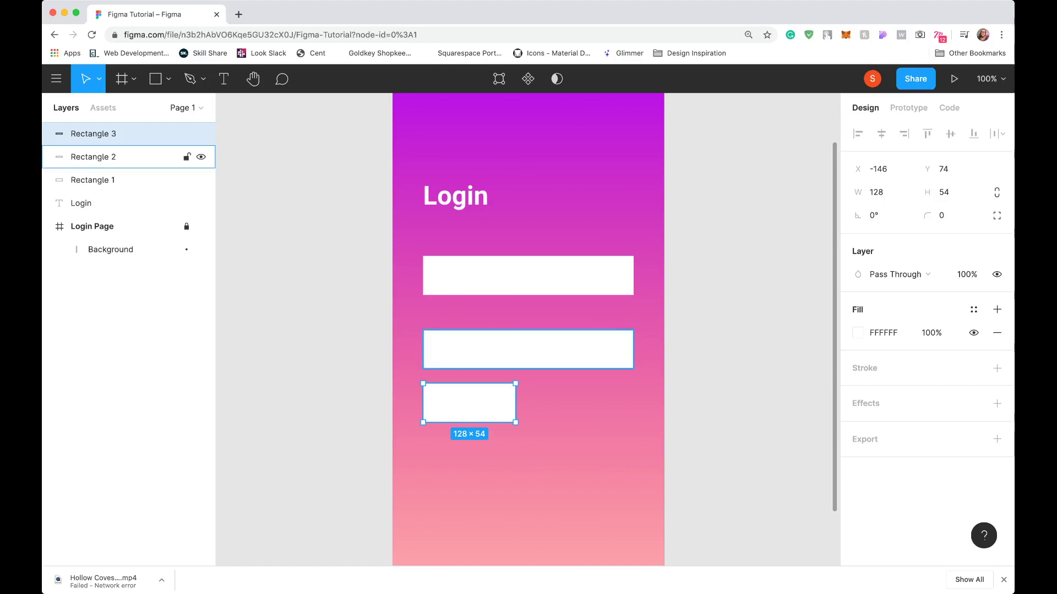
{"action": "left_click", "coordinate": [110, 157], "text": "shift"}
{"action": "left_click", "coordinate": [110, 180], "text": "shift"}
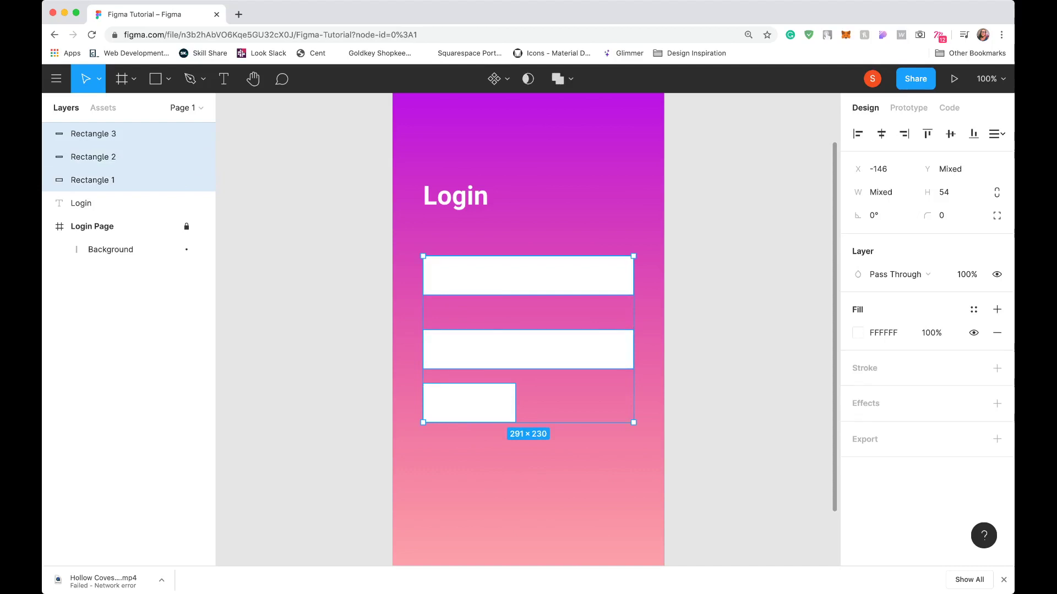
{"action": "left_click", "coordinate": [942, 217]}
{"action": "type", "text": "1"}
{"action": "left_click_drag", "start_coordinate": [942, 217], "coordinate": [988, 225]}
{"action": "key", "text": "Escape"}
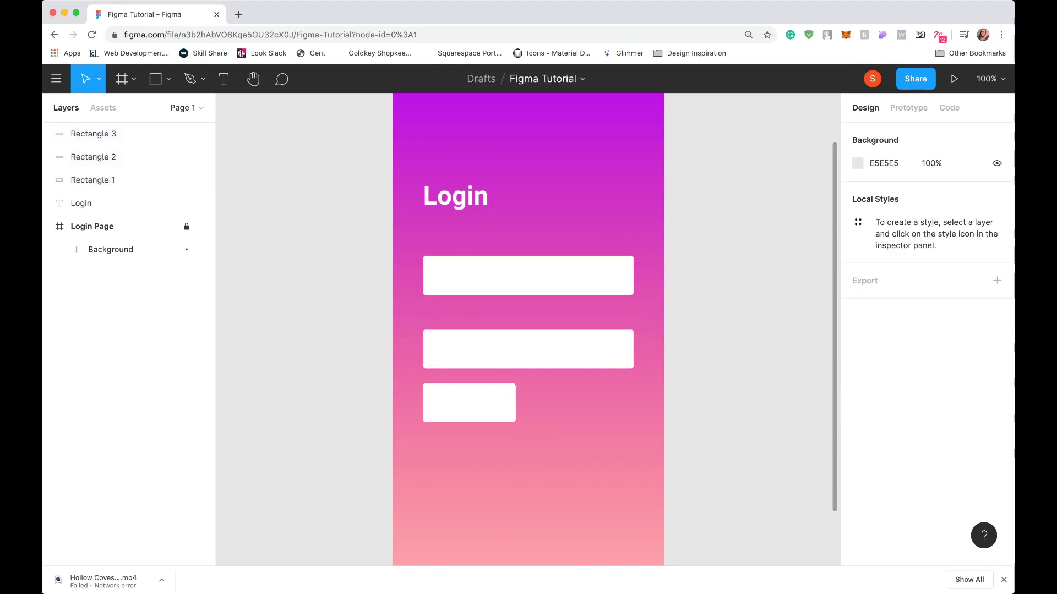
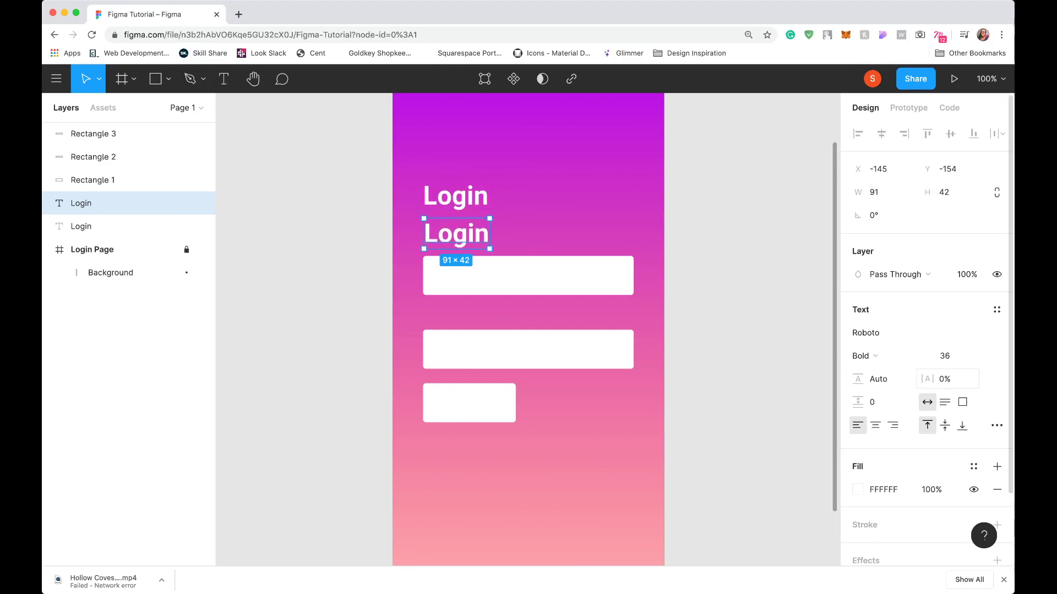
- Style the duplicate Login text below the heading in Roboto Regular at font size 18
{"action": "left_click", "coordinate": [889, 355]}
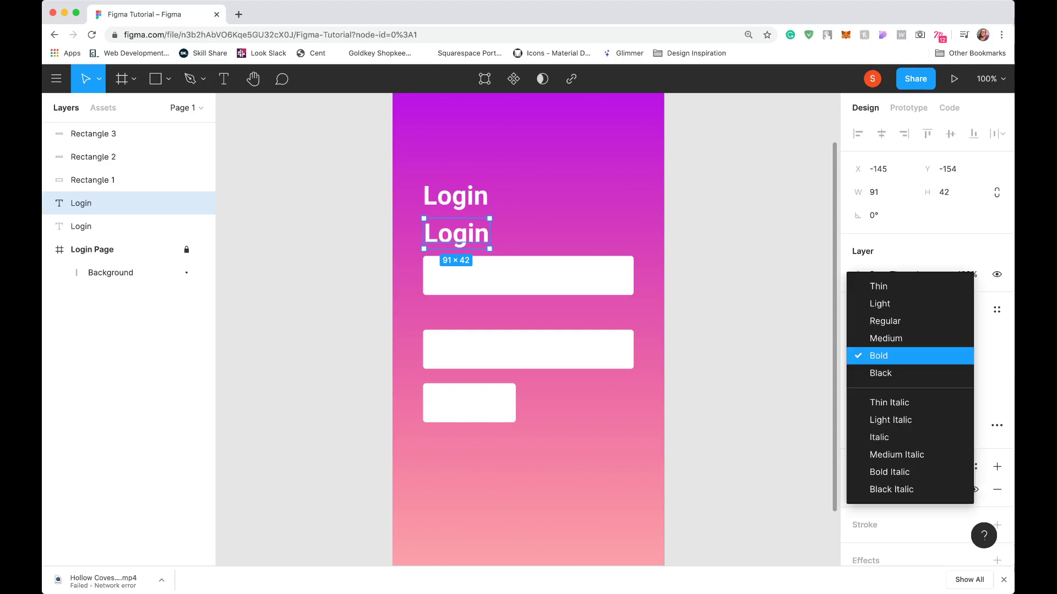
{"action": "left_click", "coordinate": [886, 339]}
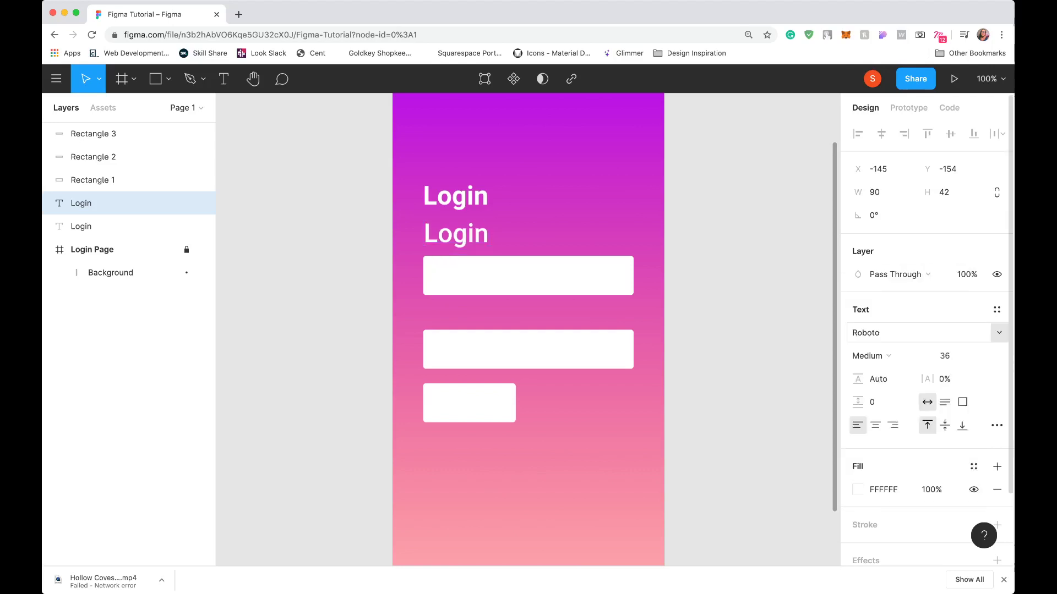
{"action": "left_click", "coordinate": [872, 356]}
{"action": "left_click", "coordinate": [886, 338]}
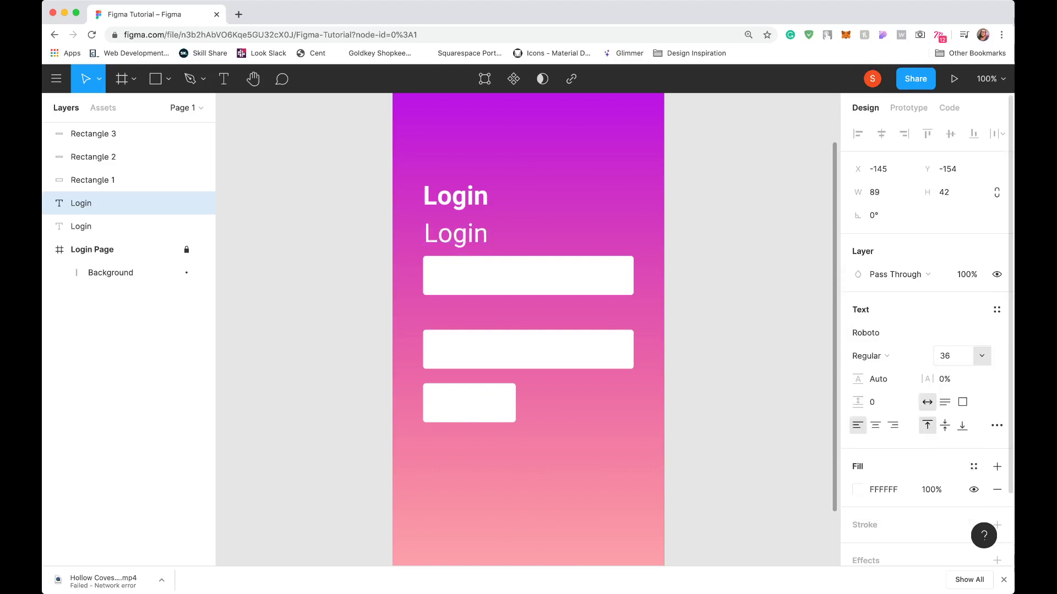
{"action": "left_click", "coordinate": [981, 355]}
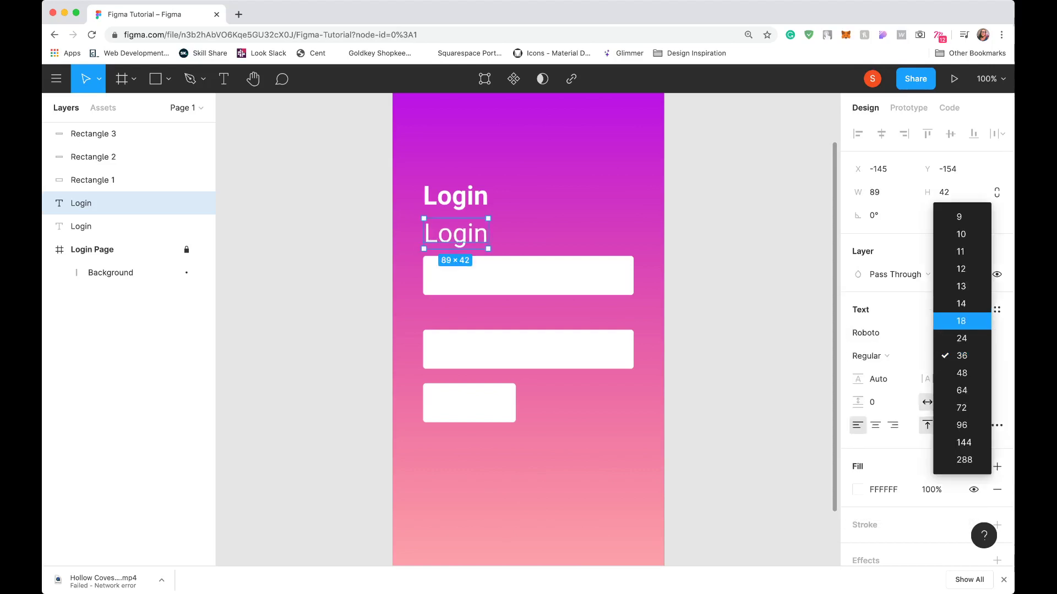
{"action": "key", "text": "Return"}
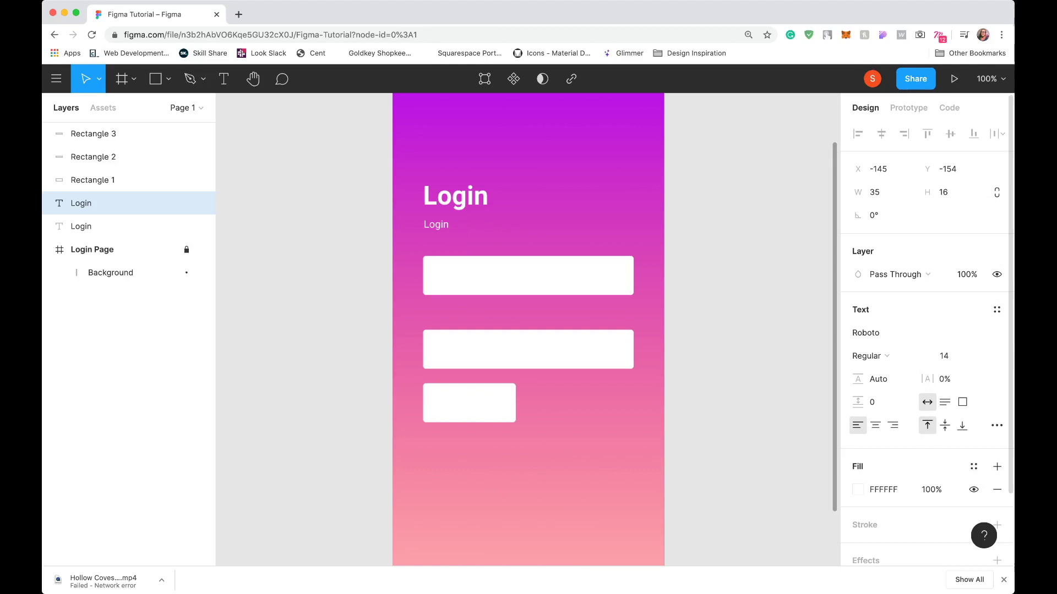
{"action": "key", "text": "Return"}
{"action": "key", "text": "Down"}
{"action": "key", "text": "Return"}
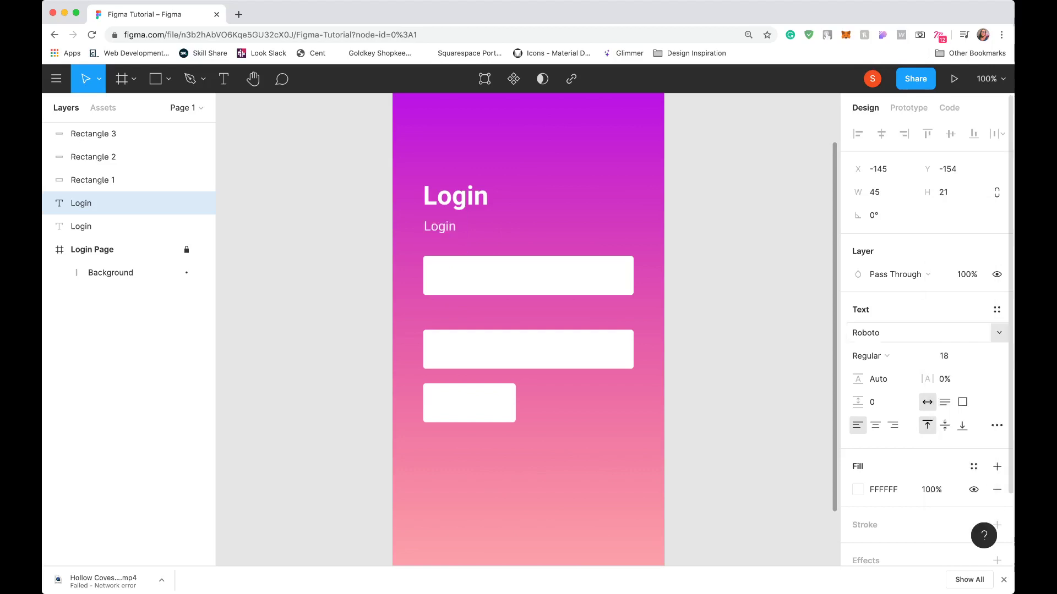
- Move the small Login text down to about Y -137, just above the first field, and change its wording to Username
{"action": "left_click_drag", "start_coordinate": [439, 226], "coordinate": [440, 238]}
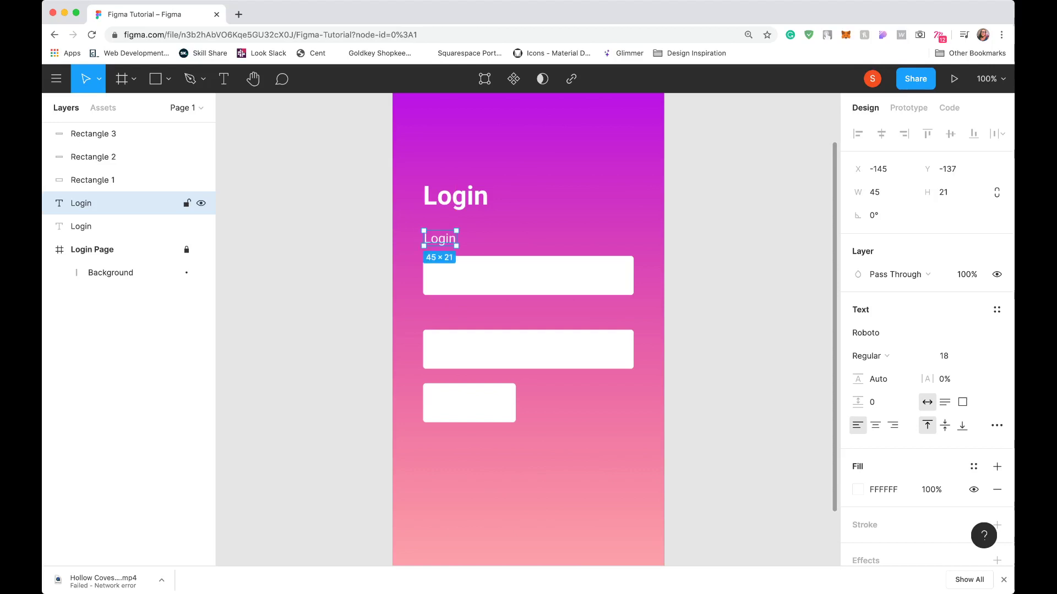
{"action": "key", "text": "Return"}
{"action": "type", "text": "Username"}
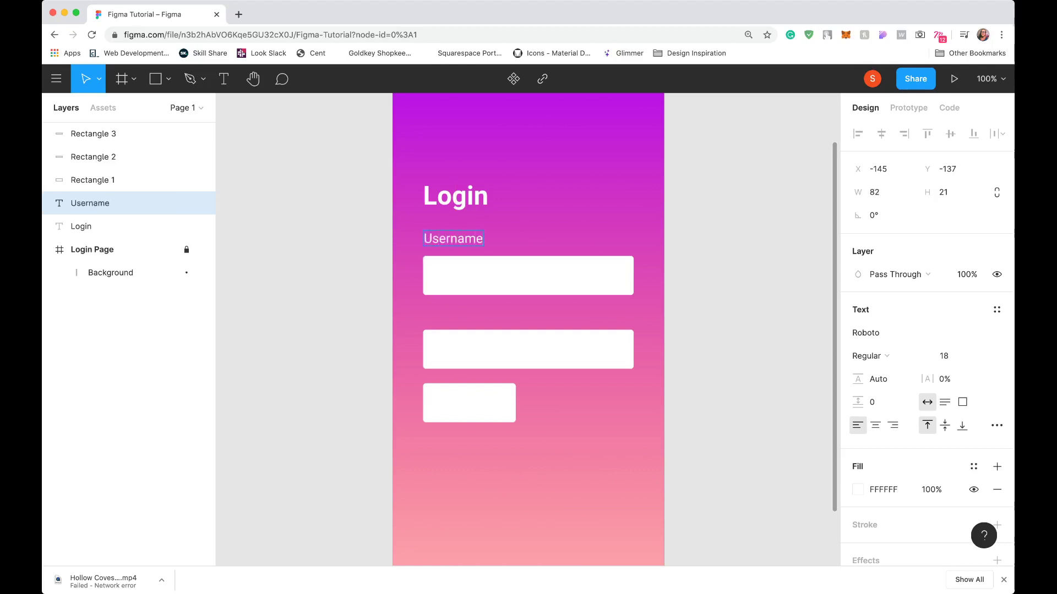
- Move the Username text inside the first field at about X -118, Y -85, and bring its layer above the rectangles
{"action": "key", "text": "Escape"}
{"action": "key", "text": "Escape"}
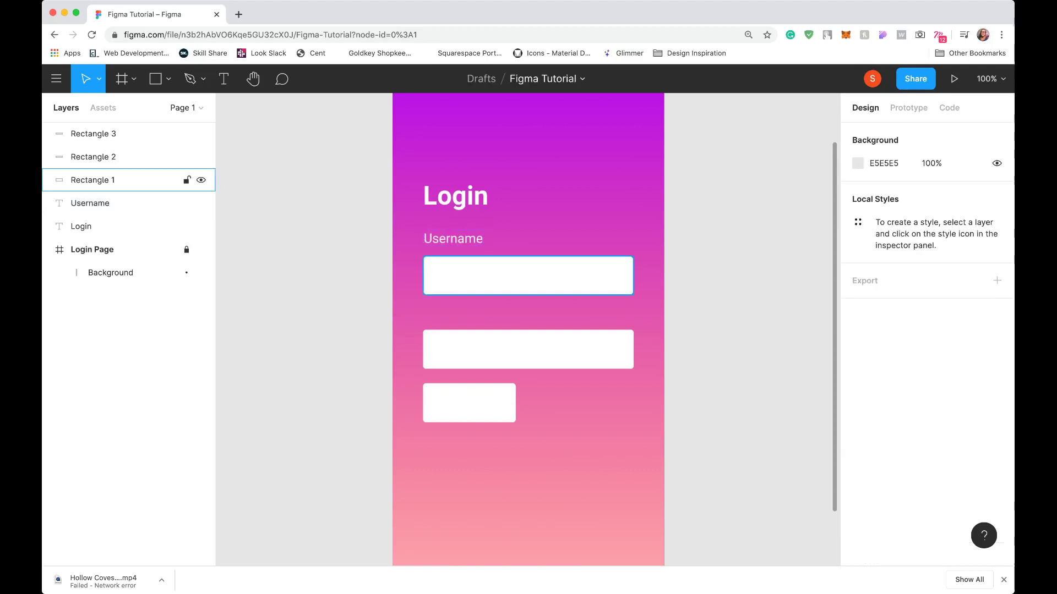
{"action": "left_click", "coordinate": [126, 203]}
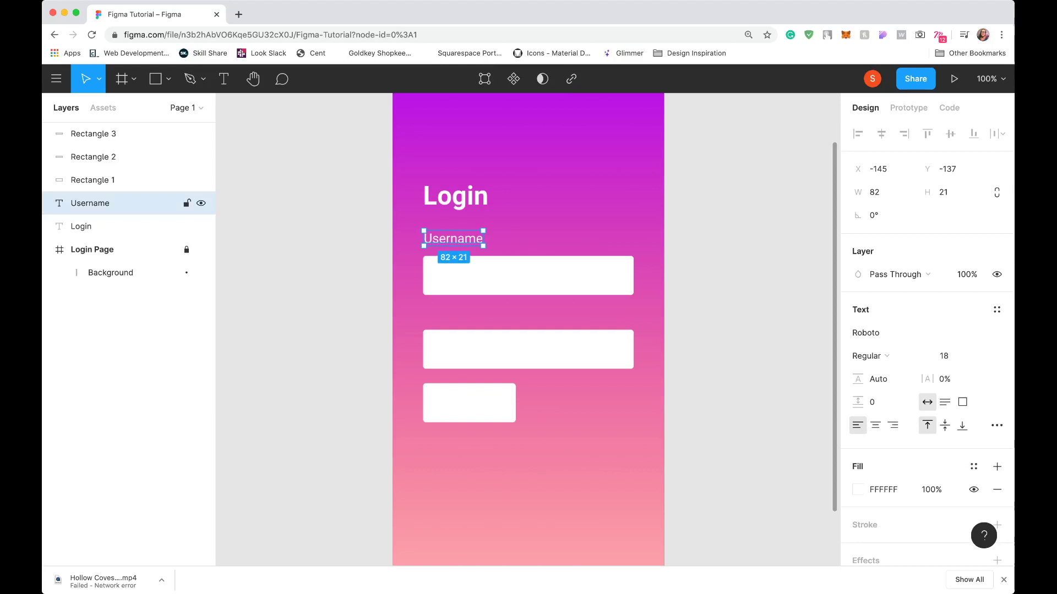
{"action": "left_click_drag", "start_coordinate": [453, 238], "coordinate": [473, 276]}
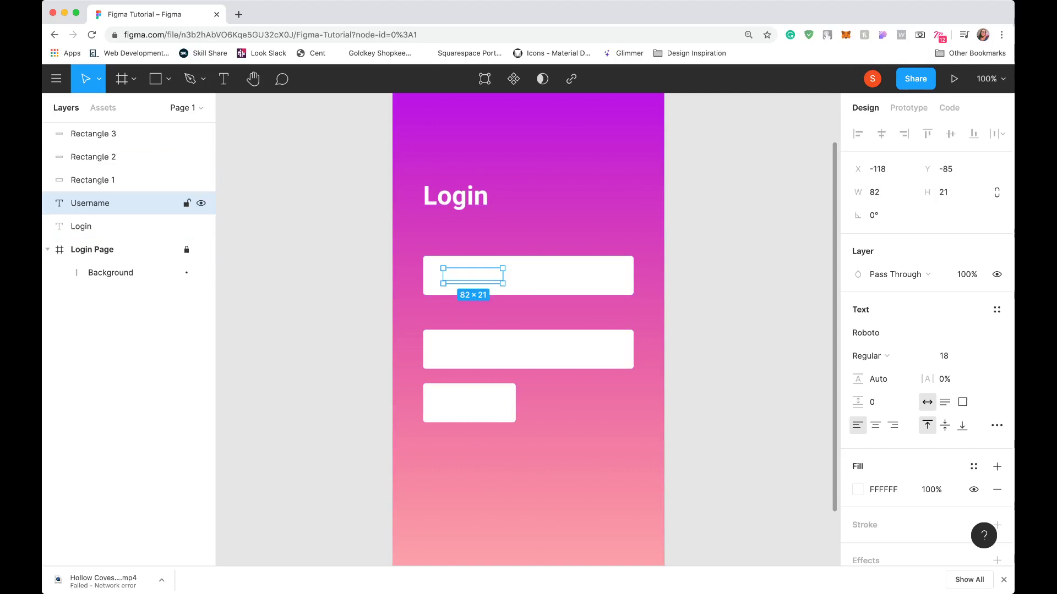
{"action": "left_click_drag", "start_coordinate": [129, 203], "coordinate": [110, 128]}
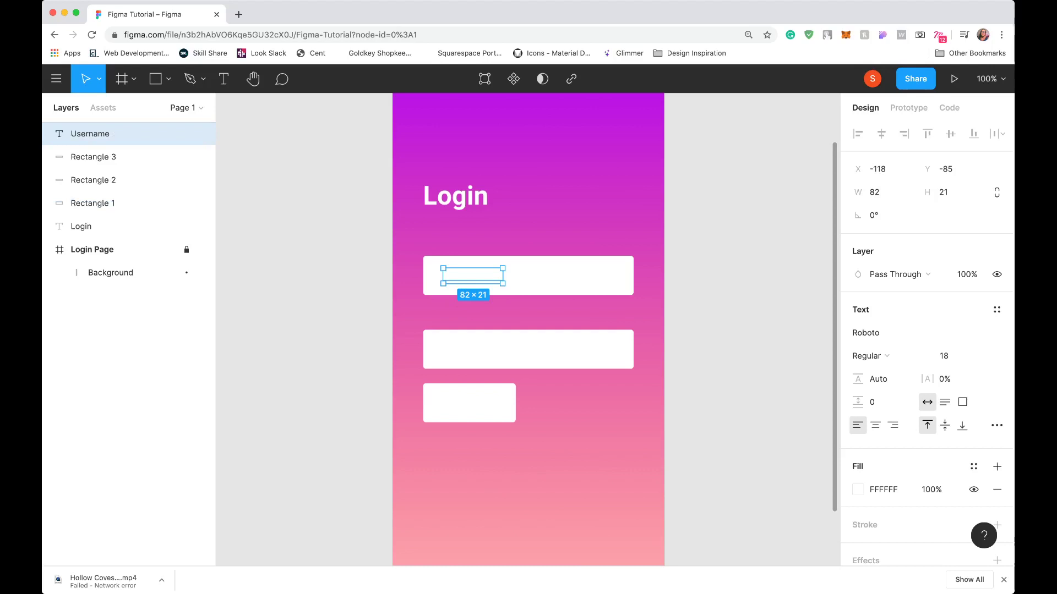
- Give the Username text a fixed-size box and a grey 7C7C7C fill, and shift it to about X -131
{"action": "left_click", "coordinate": [961, 402]}
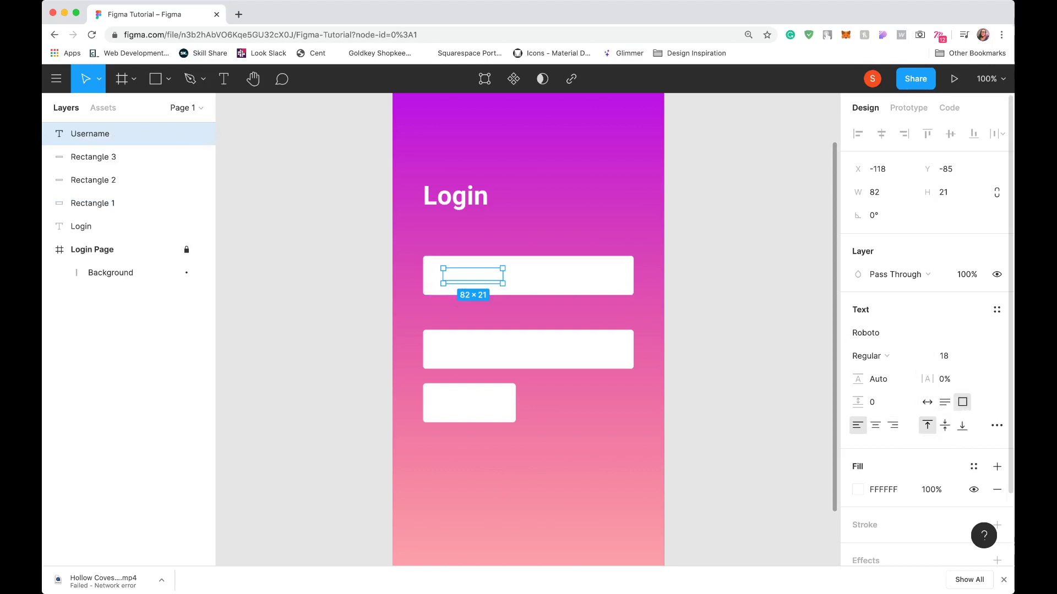
{"action": "left_click", "coordinate": [857, 489]}
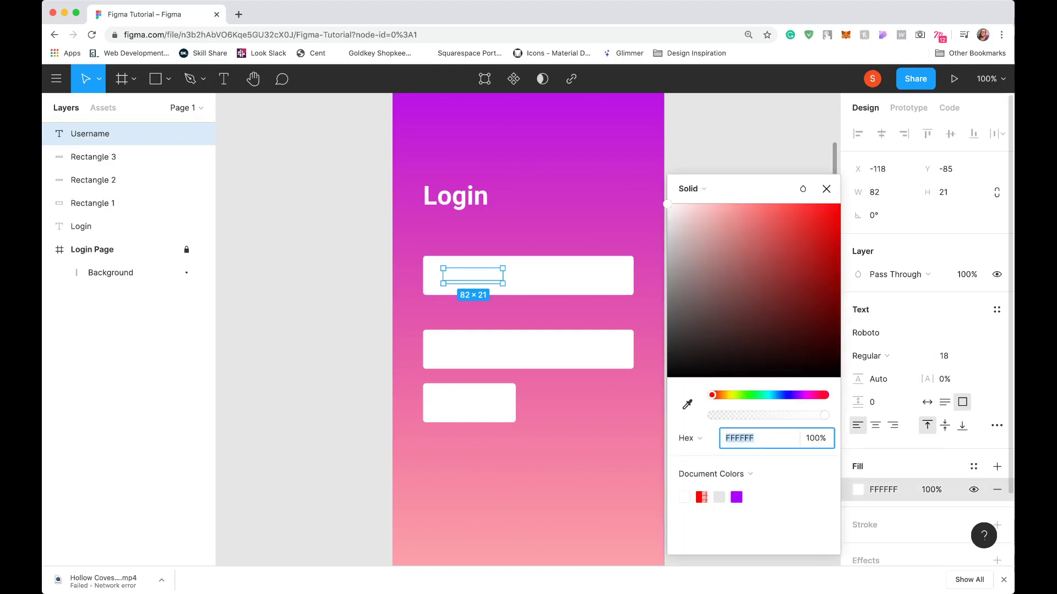
{"action": "left_click_drag", "start_coordinate": [699, 254], "coordinate": [667, 292]}
{"action": "key", "text": "Escape"}
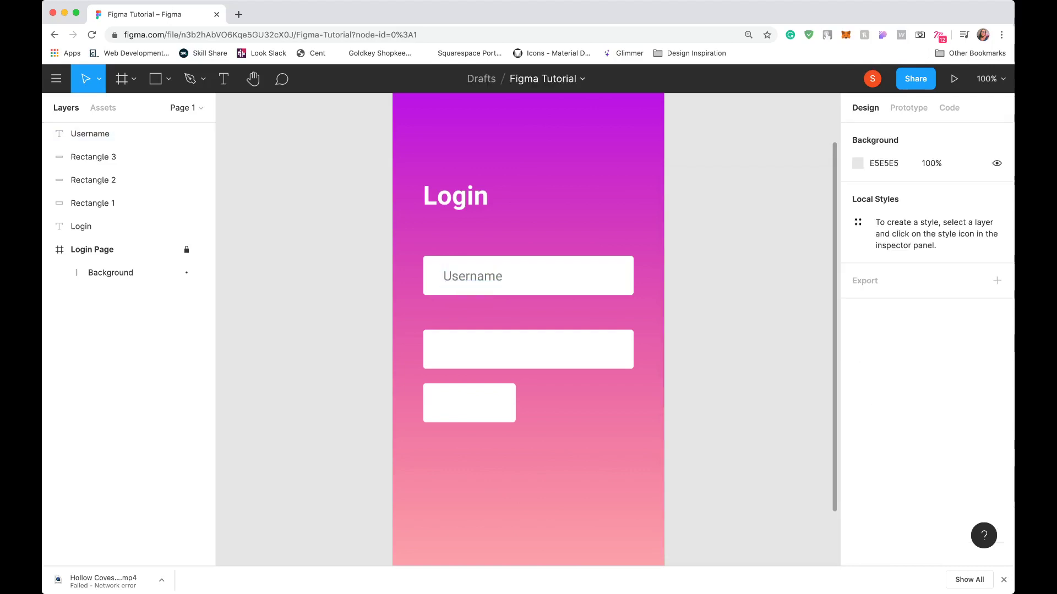
{"action": "left_click_drag", "start_coordinate": [472, 276], "coordinate": [458, 277]}
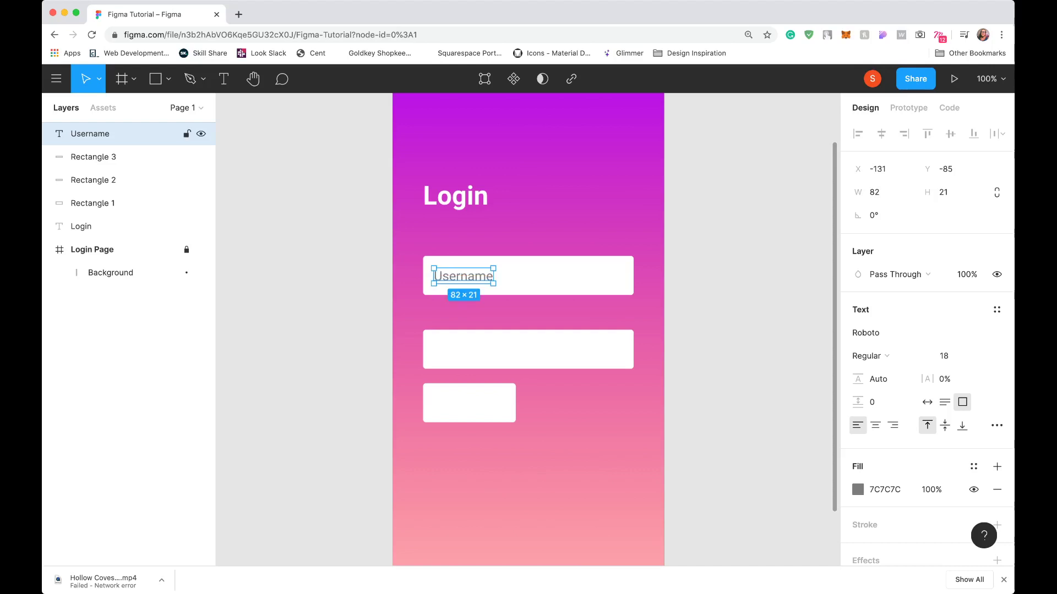
{"action": "key", "text": "Escape"}
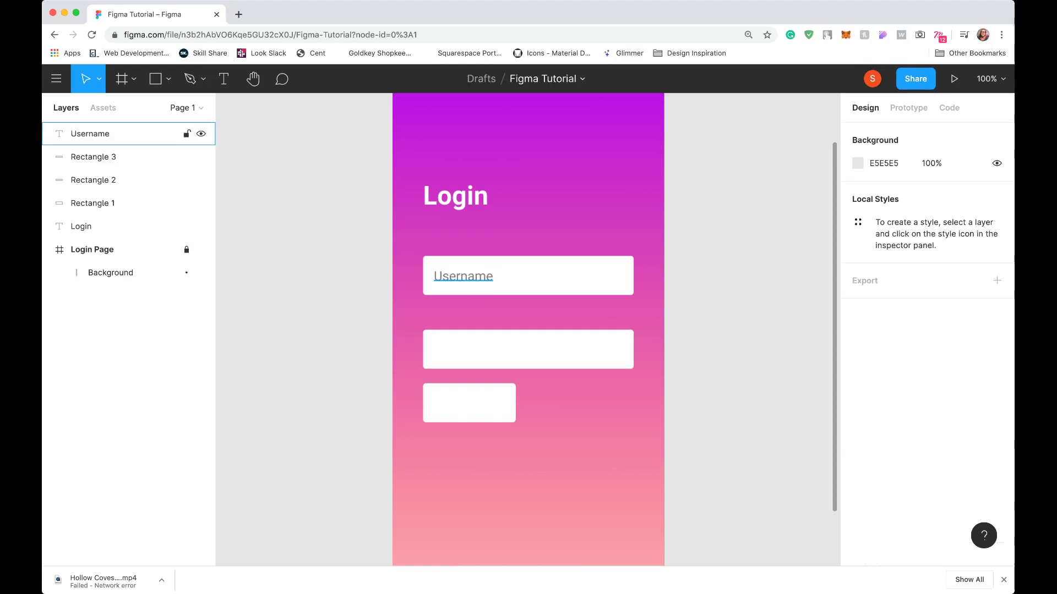
{"action": "left_click", "coordinate": [463, 276]}
{"action": "left_click_drag", "start_coordinate": [463, 276], "coordinate": [459, 349]}
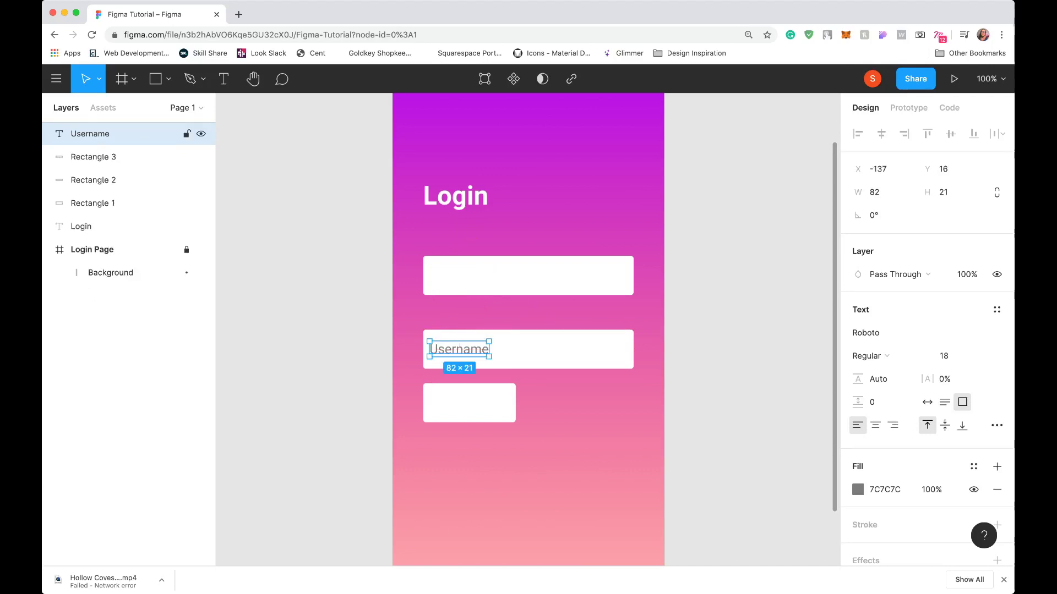
{"action": "key", "text": "super+z"}
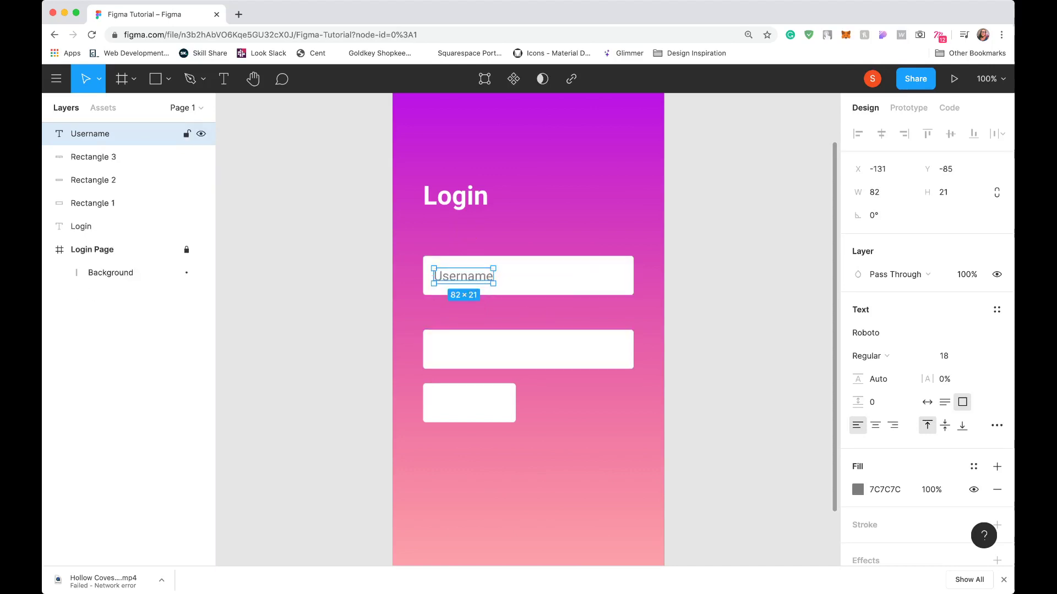
- Duplicate the Username text straight down into the second field at Y 16 and change the copy's wording to Password
{"action": "left_click_drag", "start_coordinate": [463, 277], "coordinate": [463, 349]}
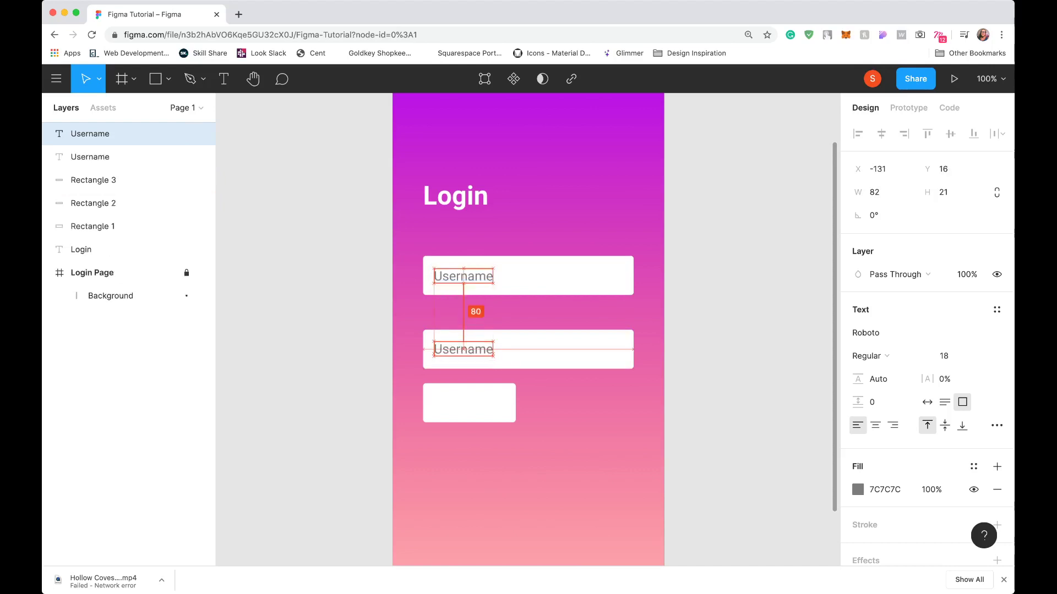
{"action": "key", "text": "Return"}
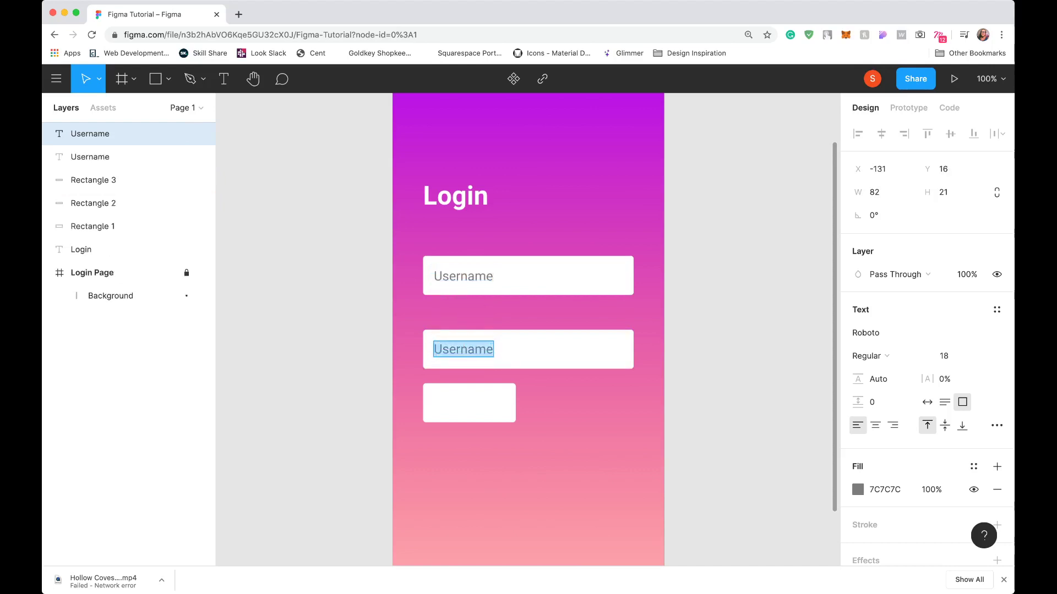
{"action": "type", "text": "Passw"}
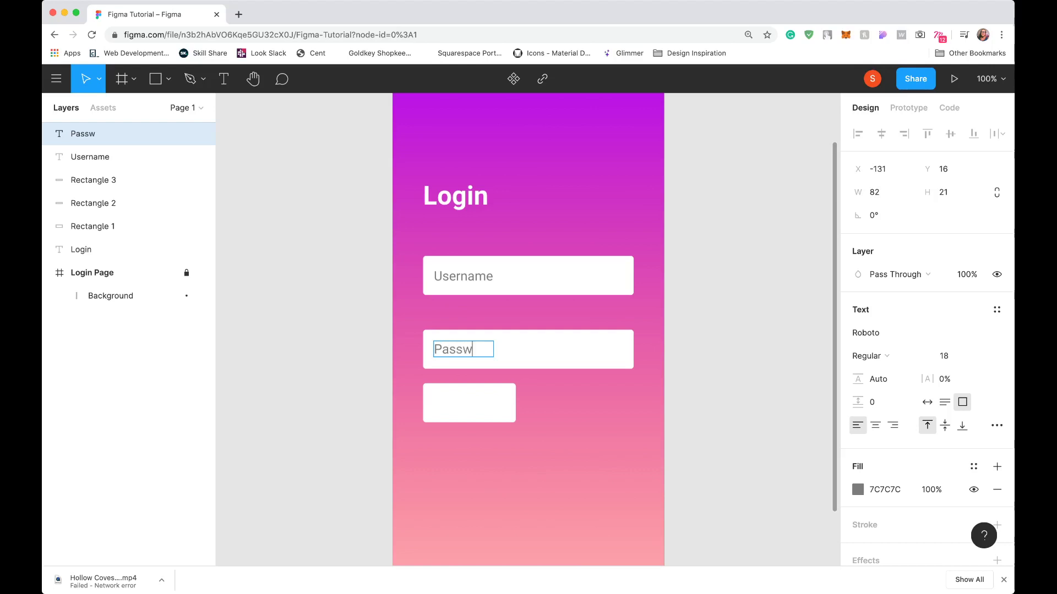
{"action": "type", "text": "ord"}
{"action": "key", "text": "Escape"}
{"action": "left_click", "coordinate": [110, 203]}
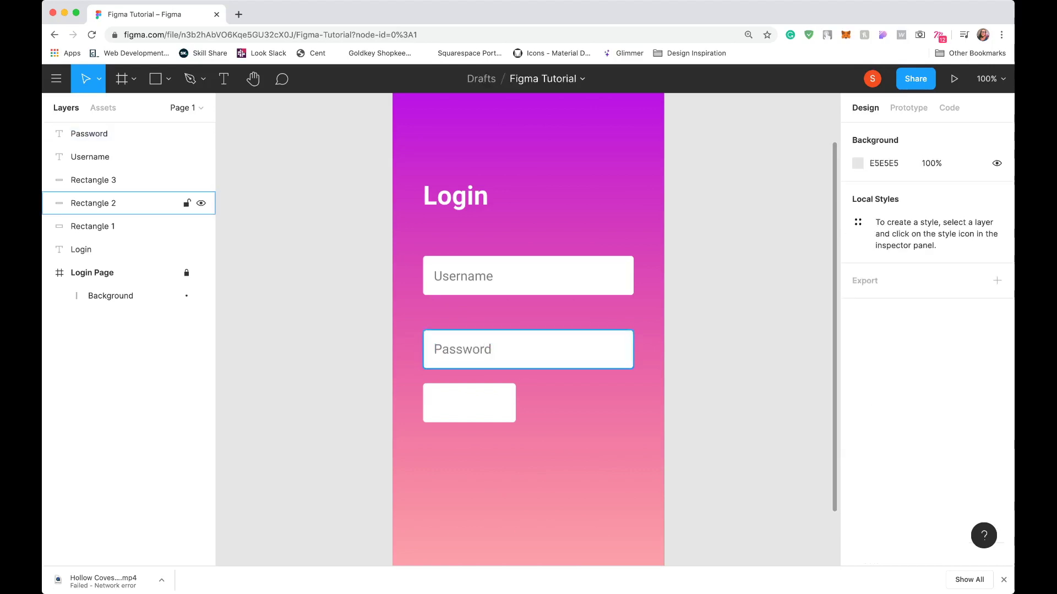
{"action": "left_click", "coordinate": [110, 134], "text": "shift"}
{"action": "left_click", "coordinate": [110, 134], "text": "shift"}
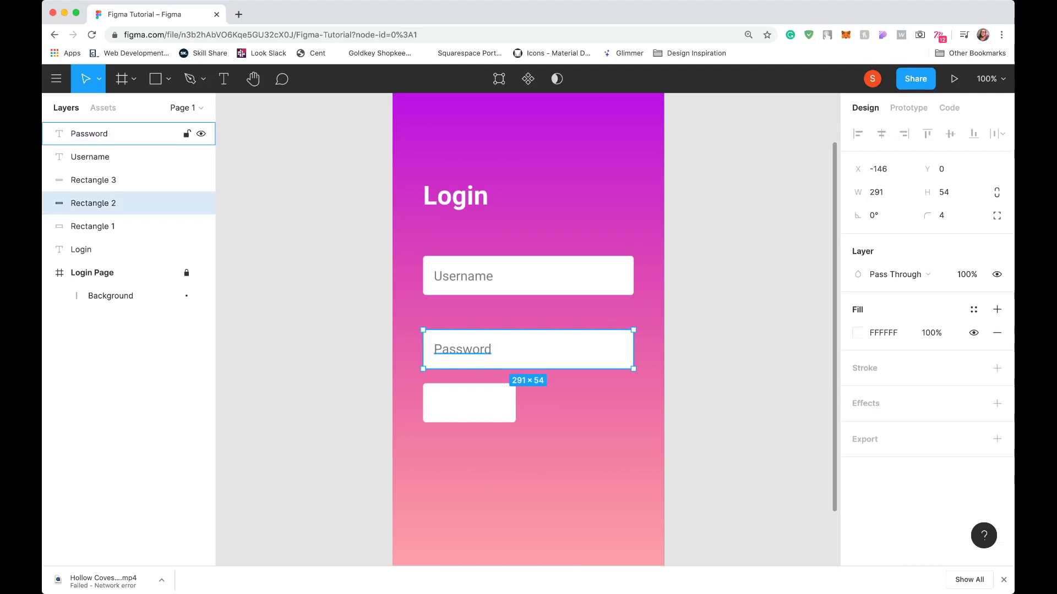
{"action": "key", "text": "Escape"}
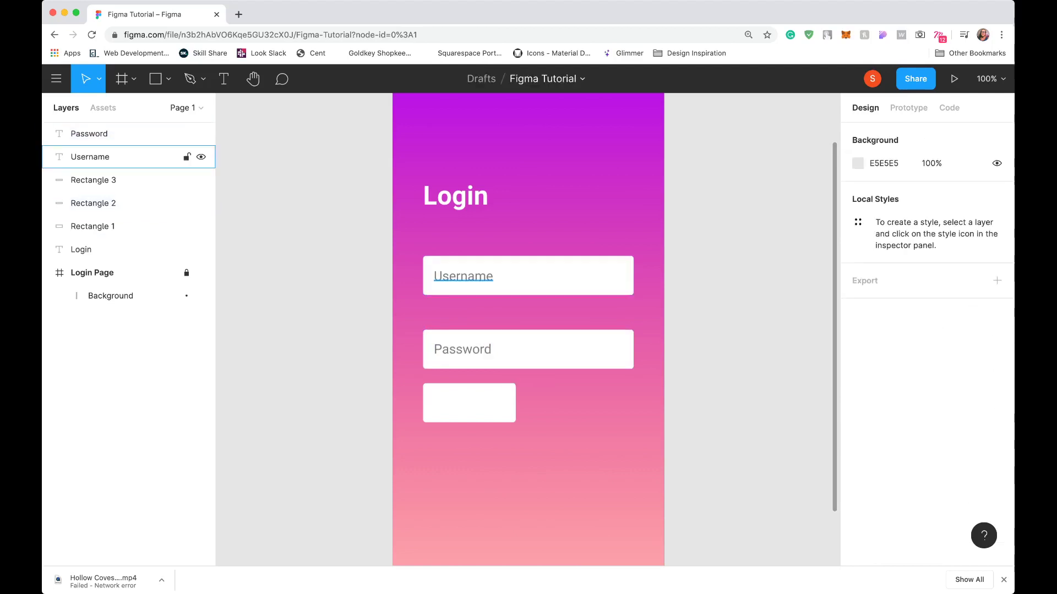
{"action": "left_click", "coordinate": [110, 157]}
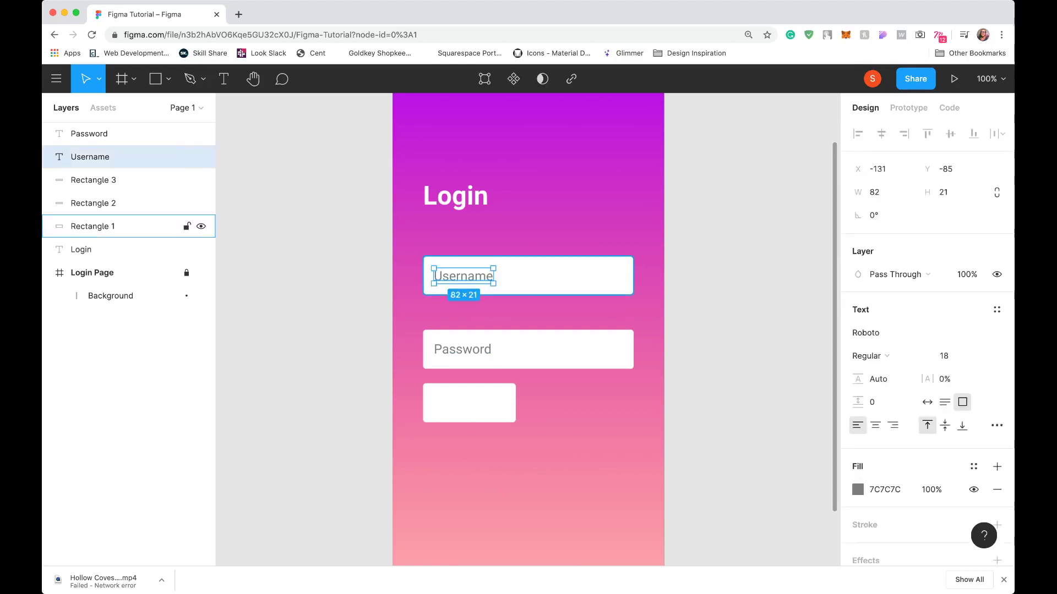
{"action": "left_click", "coordinate": [110, 226], "text": "shift"}
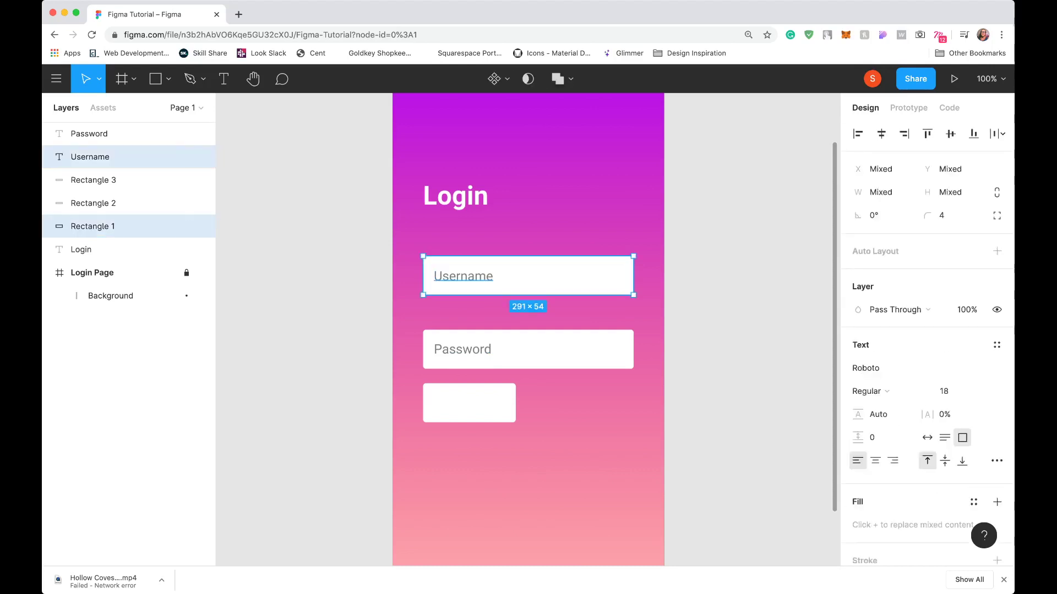
{"action": "key", "text": "Escape"}
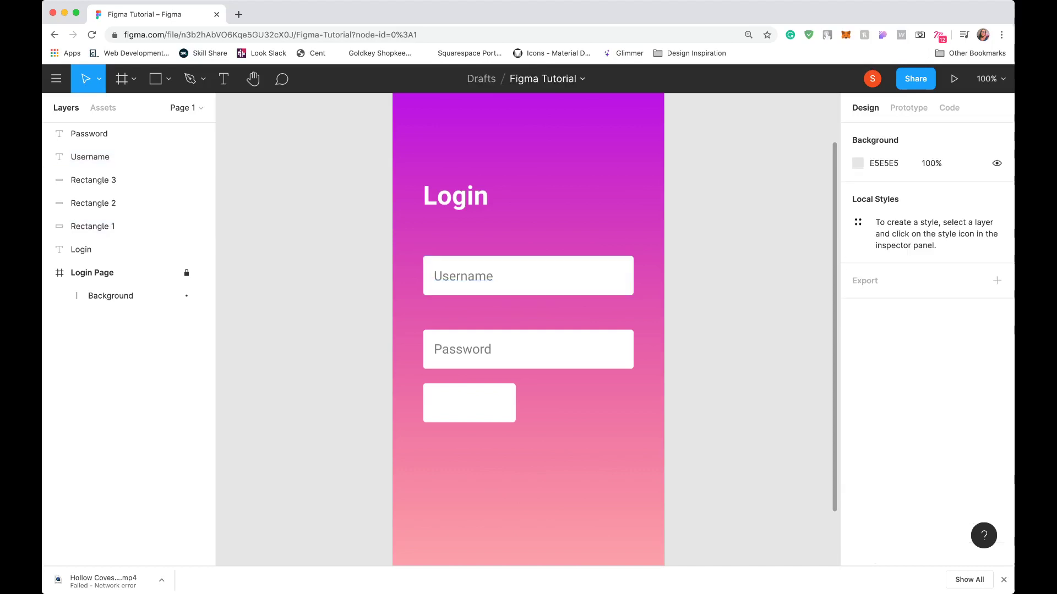
- Group the Username text with Rectangle 1
{"action": "left_click", "coordinate": [110, 157]}
{"action": "left_click", "coordinate": [110, 226], "text": "shift"}
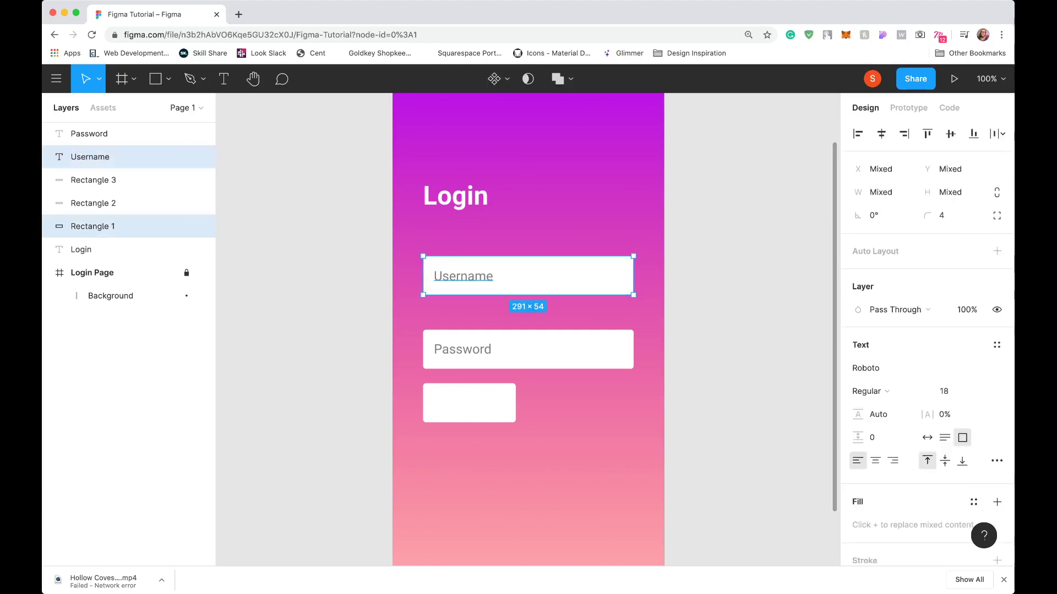
{"action": "right_click", "coordinate": [529, 276]}
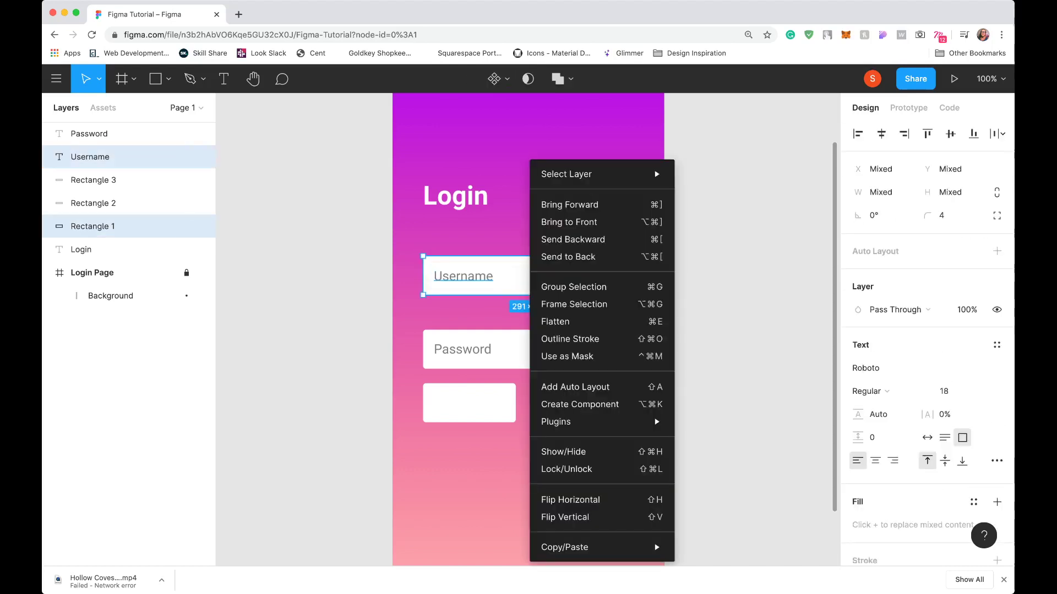
{"action": "left_click", "coordinate": [573, 287]}
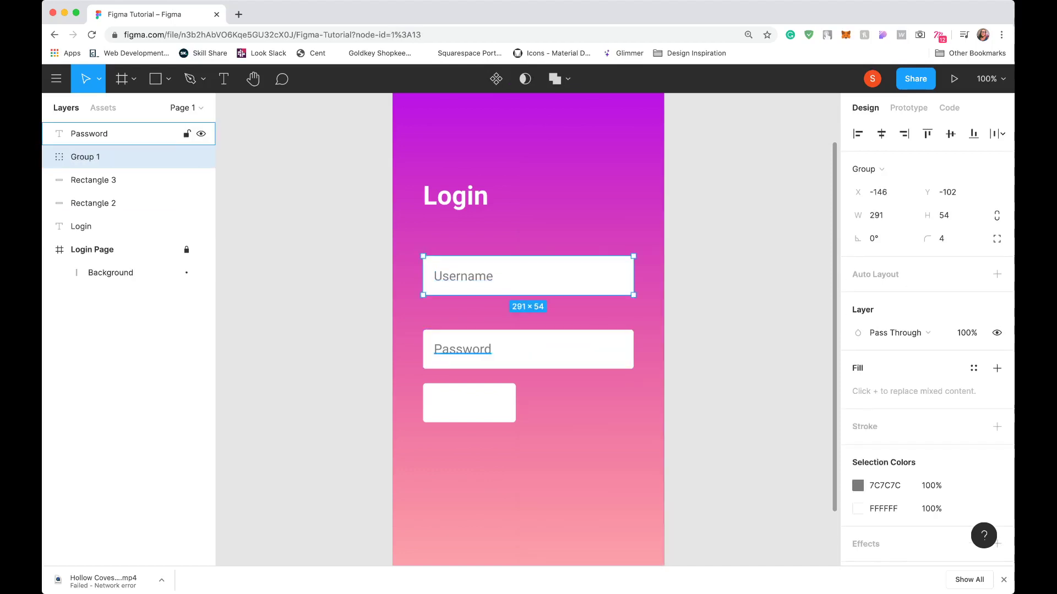
- Group the Password text with Rectangle 2 and move the group up to Y -36, close beneath the Username field
{"action": "left_click", "coordinate": [462, 349]}
{"action": "left_click", "coordinate": [93, 203], "text": "shift"}
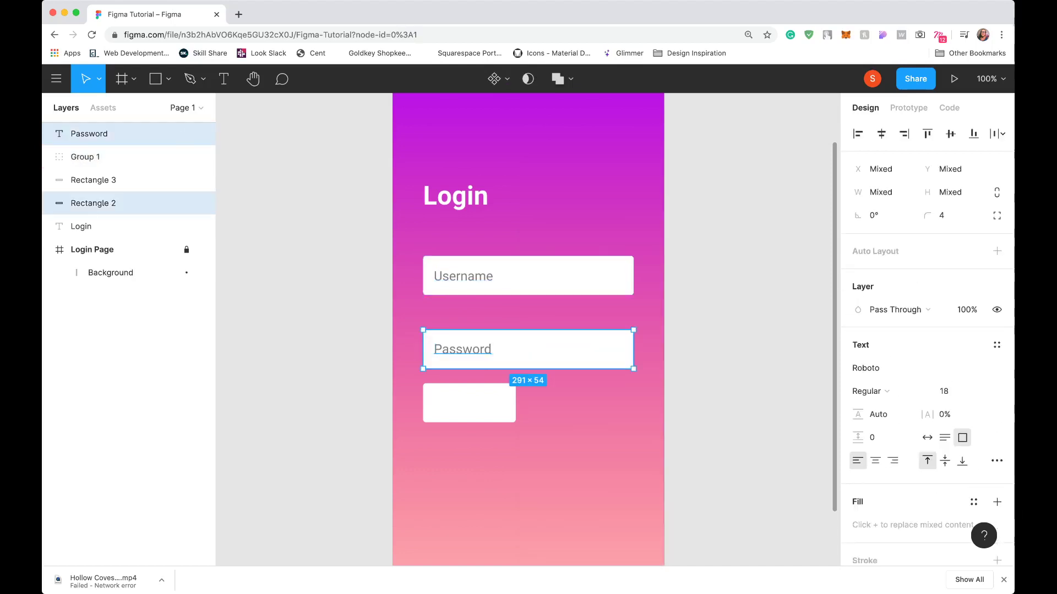
{"action": "right_click", "coordinate": [542, 341]}
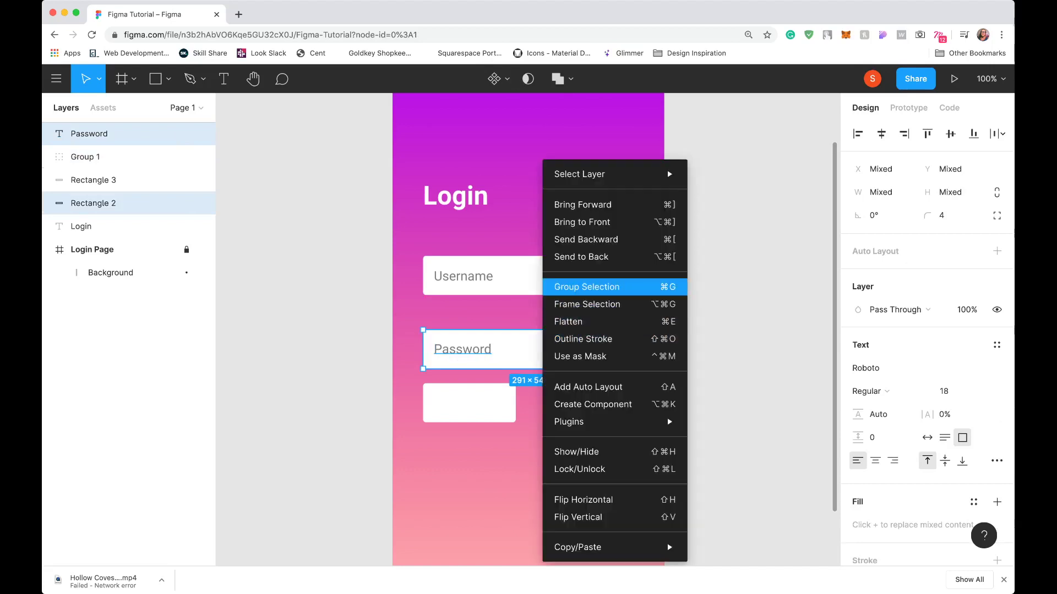
{"action": "left_click", "coordinate": [586, 287]}
{"action": "left_click_drag", "start_coordinate": [528, 349], "coordinate": [527, 324]}
{"action": "key", "text": "Up"}
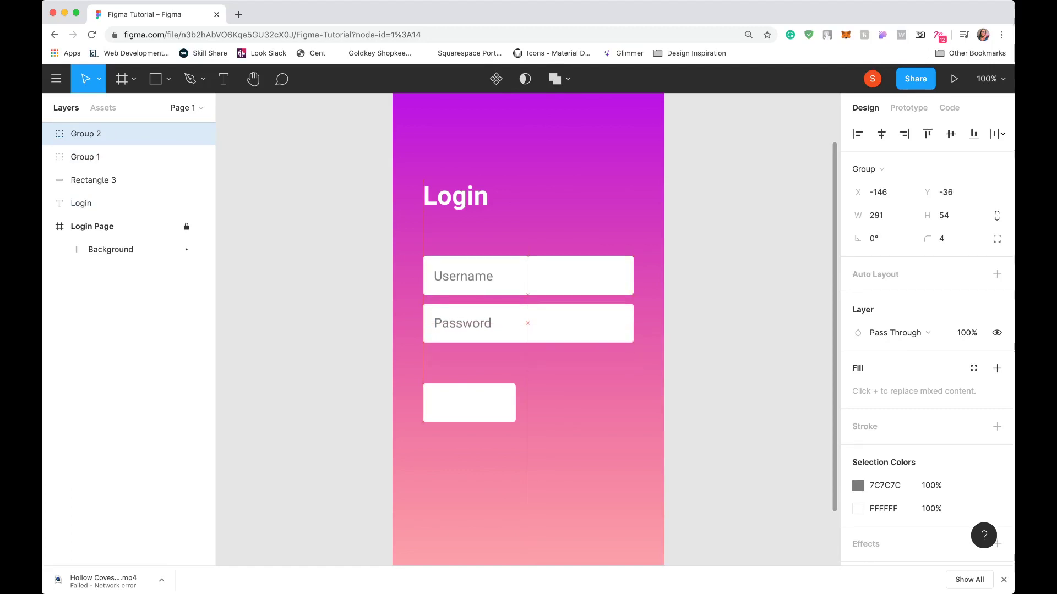
- Move Rectangle 3 up to sit just below the Password field, keeping it aligned with the fields' left edge
{"action": "left_click", "coordinate": [110, 180]}
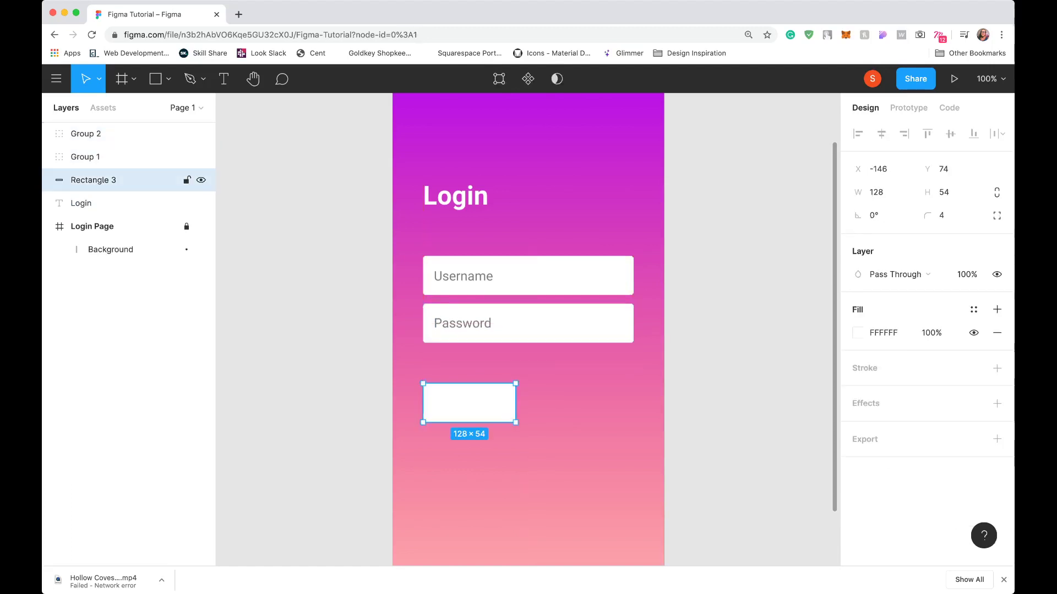
{"action": "key", "text": "Up"}
{"action": "key", "text": "Up"}
{"action": "key", "text": "Up"}
{"action": "key", "text": "Up"}
{"action": "key", "text": "Up"}
{"action": "key", "text": "Up"}
{"action": "key", "text": "Up"}
{"action": "key", "text": "Up"}
{"action": "key", "text": "Up"}
{"action": "key", "text": "Up"}
{"action": "key", "text": "Up"}
{"action": "key", "text": "Up"}
{"action": "key", "text": "Up"}
{"action": "key", "text": "Up"}
{"action": "key", "text": "Up"}
{"action": "key", "text": "Up"}
{"action": "key", "text": "Up"}
{"action": "key", "text": "Up"}
{"action": "left_click_drag", "start_coordinate": [468, 392], "coordinate": [469, 378]}
- Place a copy of the Password text on Rectangle 3 at about X -123, Y 56, with its layer outside Group 2 above all others
{"action": "left_click", "coordinate": [528, 323]}
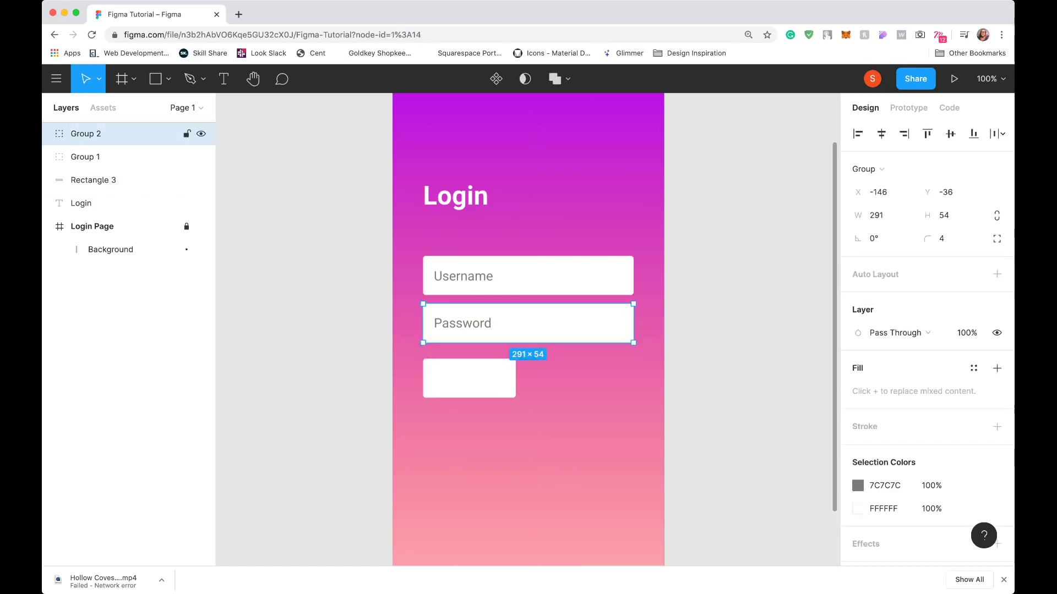
{"action": "double_click", "coordinate": [462, 323]}
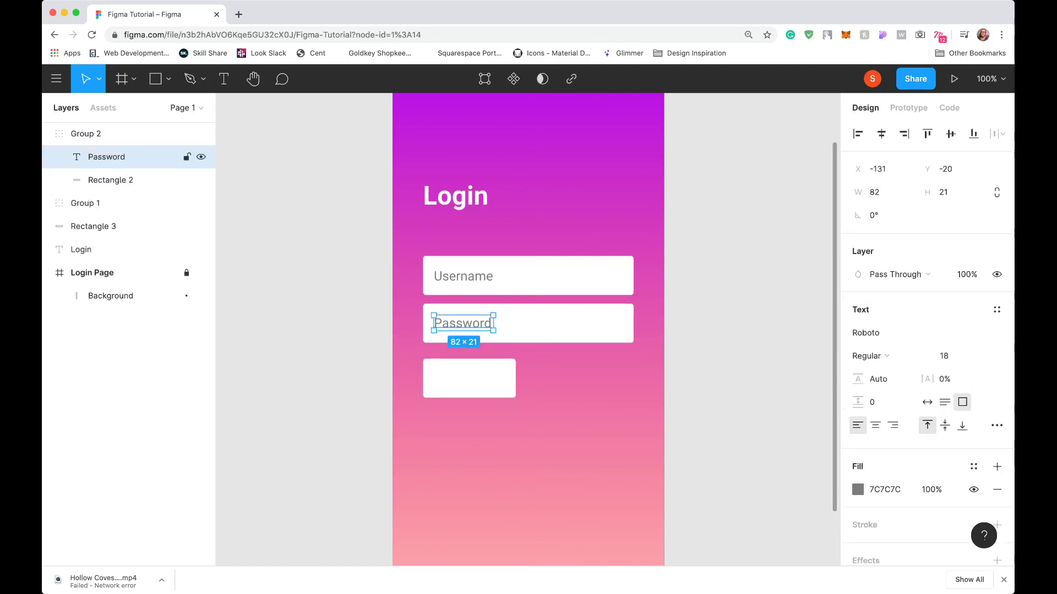
{"action": "left_click_drag", "start_coordinate": [463, 323], "coordinate": [463, 378]}
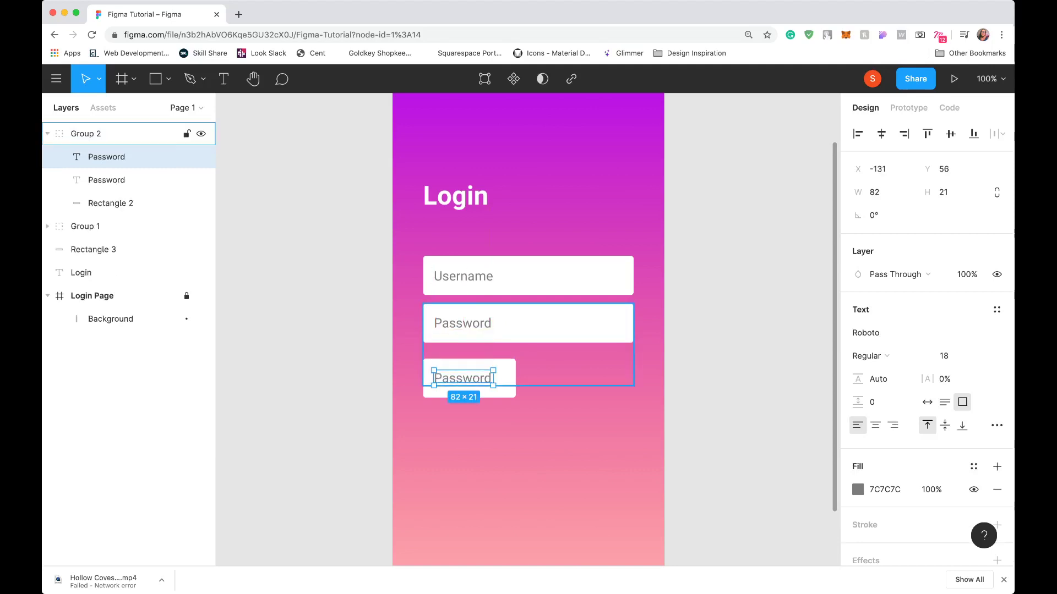
{"action": "left_click_drag", "start_coordinate": [106, 157], "coordinate": [103, 113]}
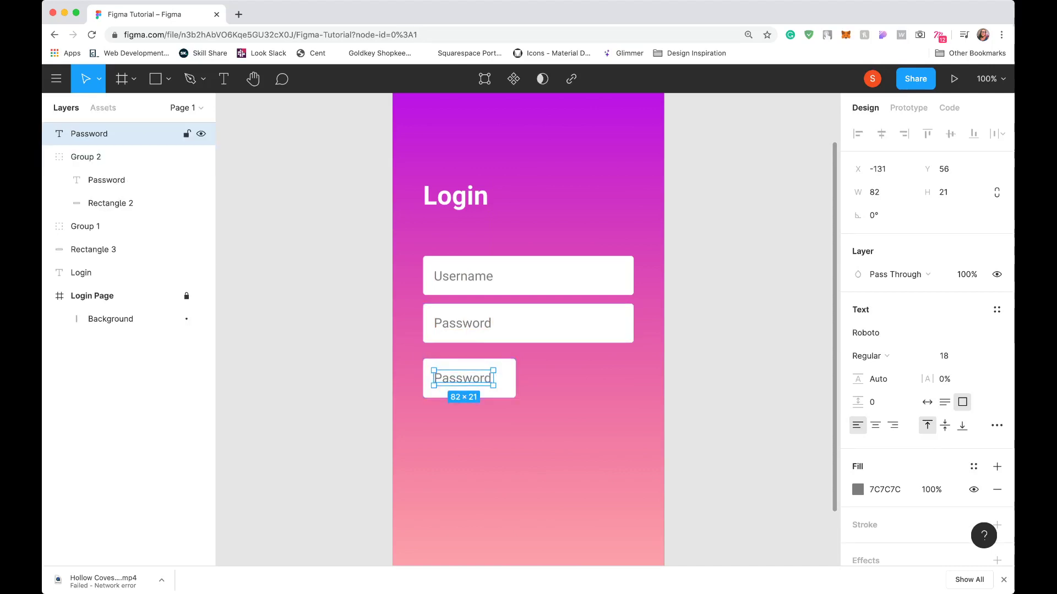
{"action": "left_click_drag", "start_coordinate": [463, 379], "coordinate": [469, 379]}
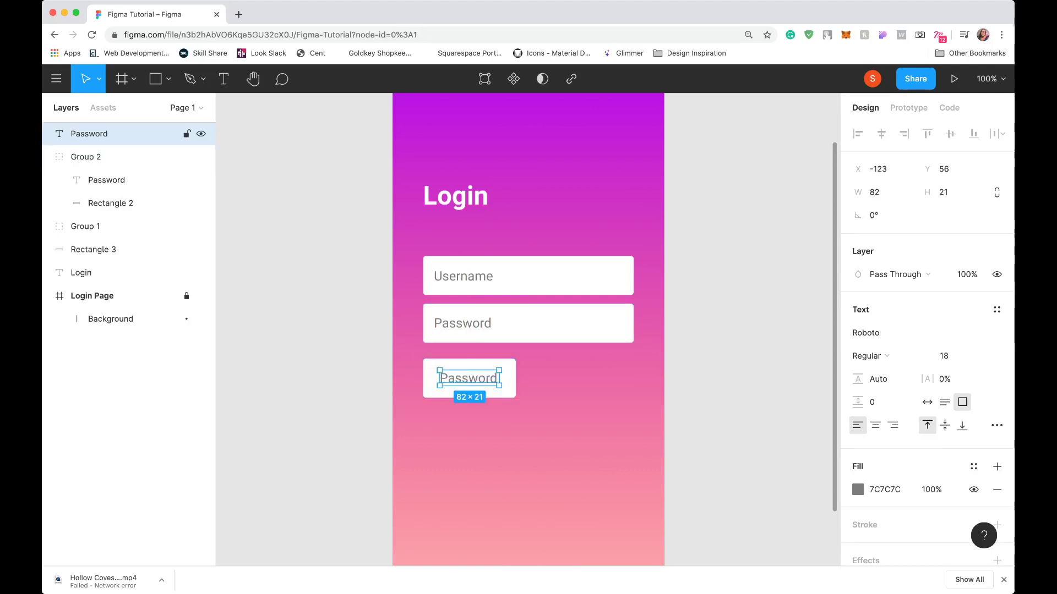
- Change the copied text on the small rectangle to Submit and centre-align it within its text box
{"action": "double_click", "coordinate": [469, 378]}
{"action": "type", "text": "S"}
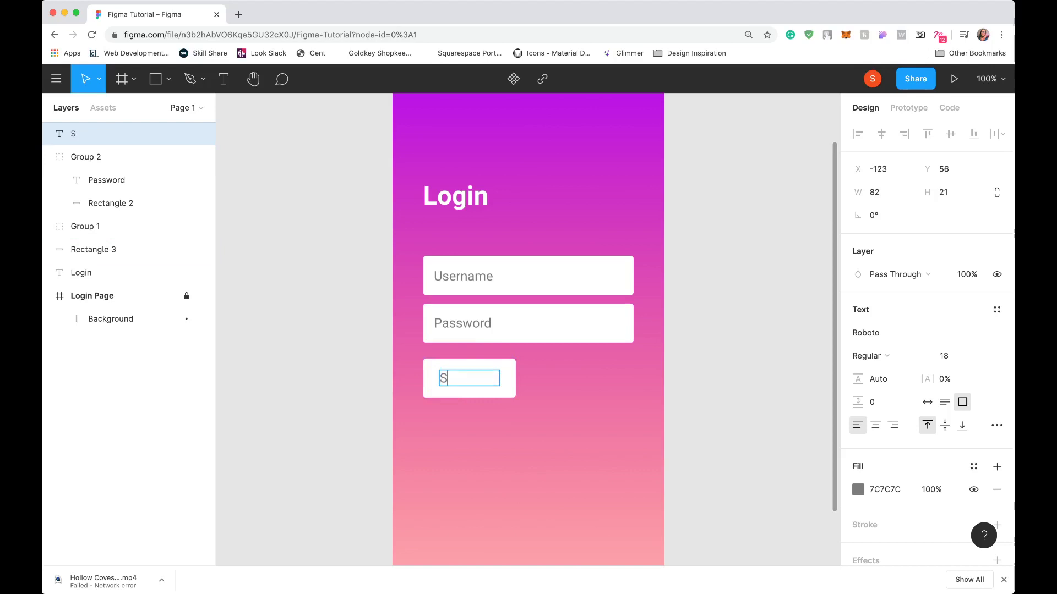
{"action": "type", "text": "umbit"}
{"action": "key", "text": "BackSpace"}
{"action": "key", "text": "BackSpace"}
{"action": "key", "text": "BackSpace"}
{"action": "key", "text": "BackSpace"}
{"action": "type", "text": "bmit"}
{"action": "key", "text": "Escape"}
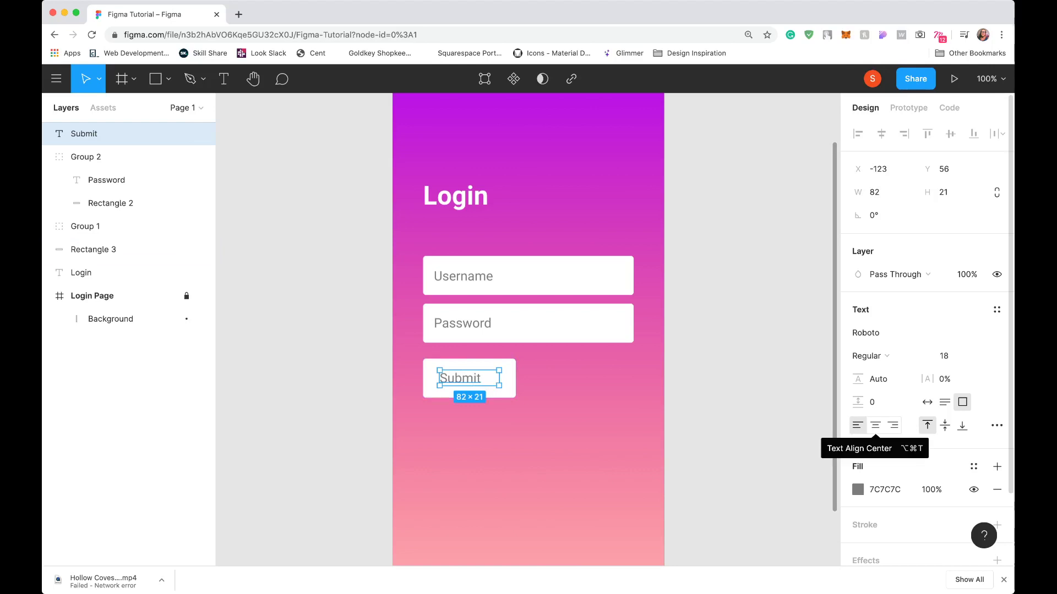
{"action": "left_click", "coordinate": [875, 426]}
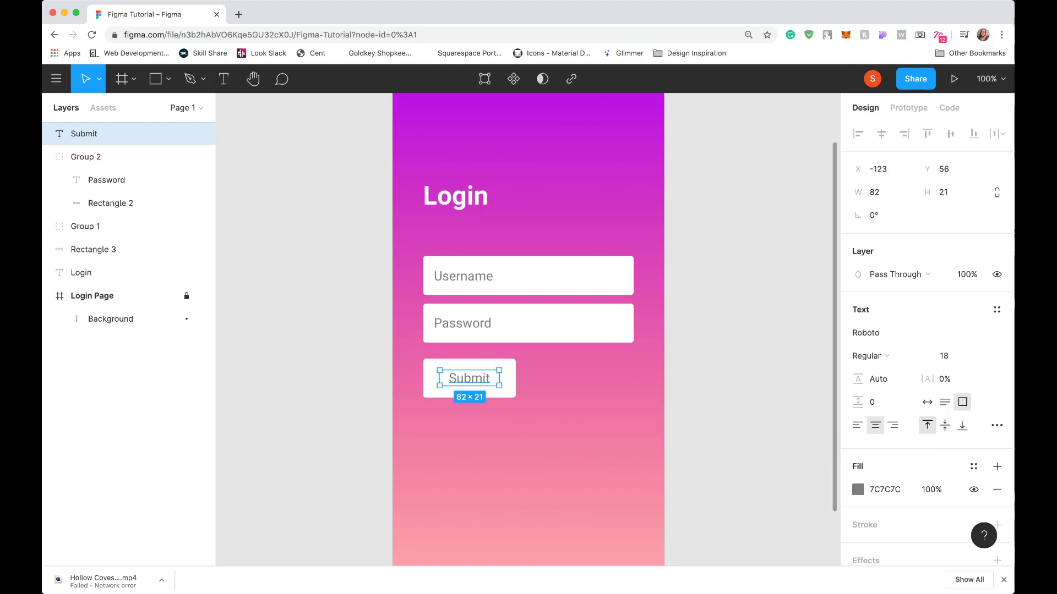
- Group the Submit text with Rectangle 3 behind it
{"action": "left_click_drag", "start_coordinate": [468, 378], "coordinate": [469, 378]}
{"action": "key", "text": "Left"}
{"action": "key", "text": "Right"}
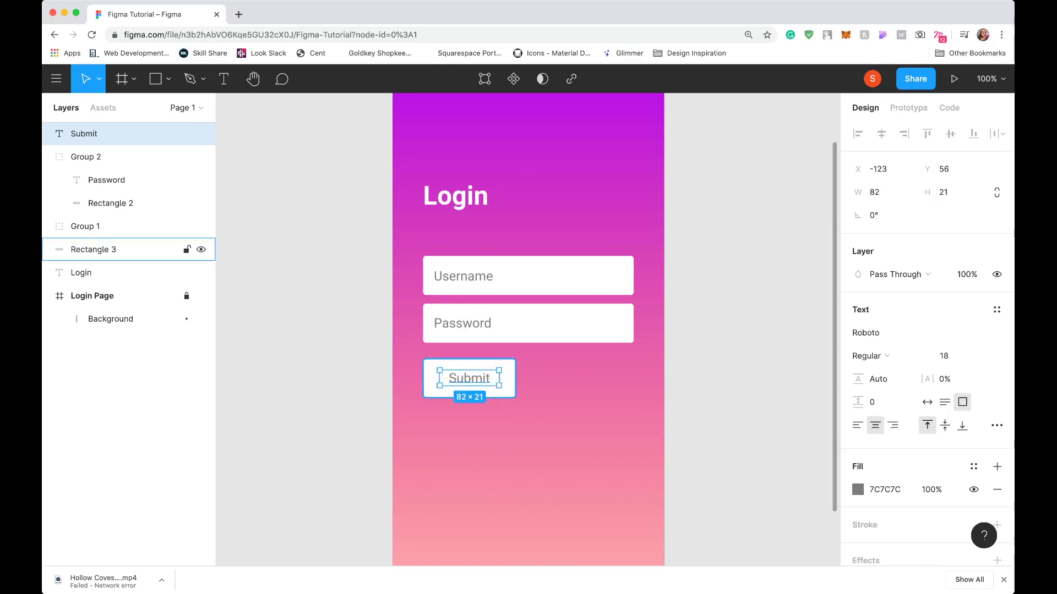
{"action": "left_click", "coordinate": [110, 249], "text": "shift"}
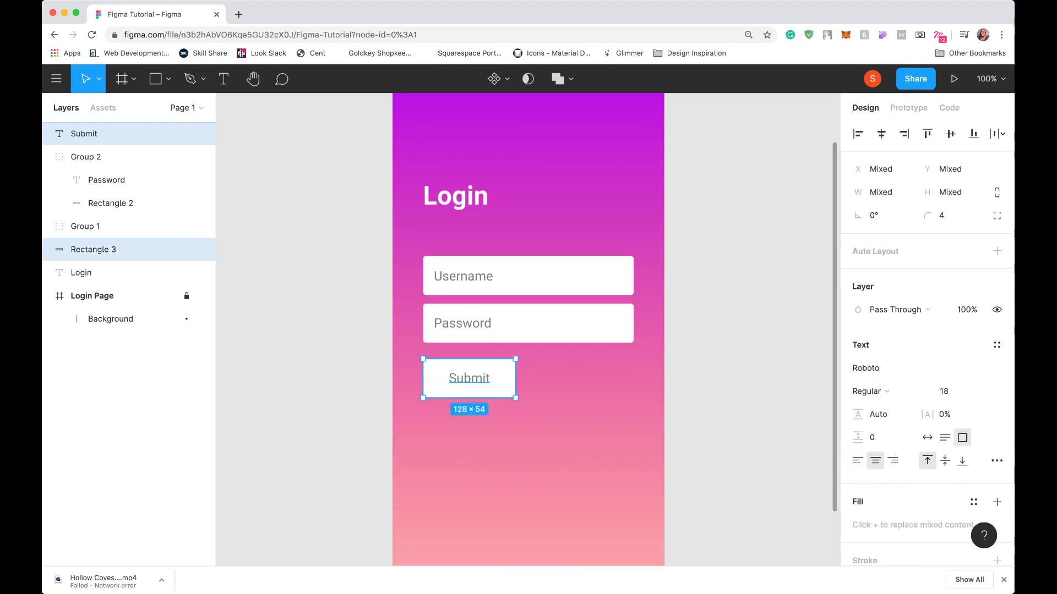
{"action": "right_click", "coordinate": [487, 380]}
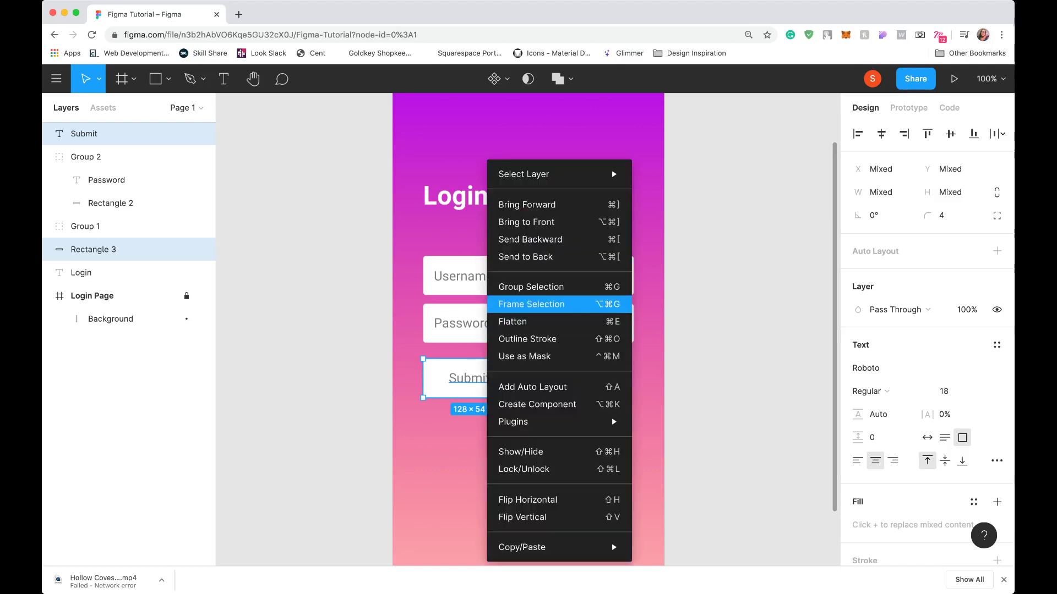
{"action": "left_click", "coordinate": [531, 287]}
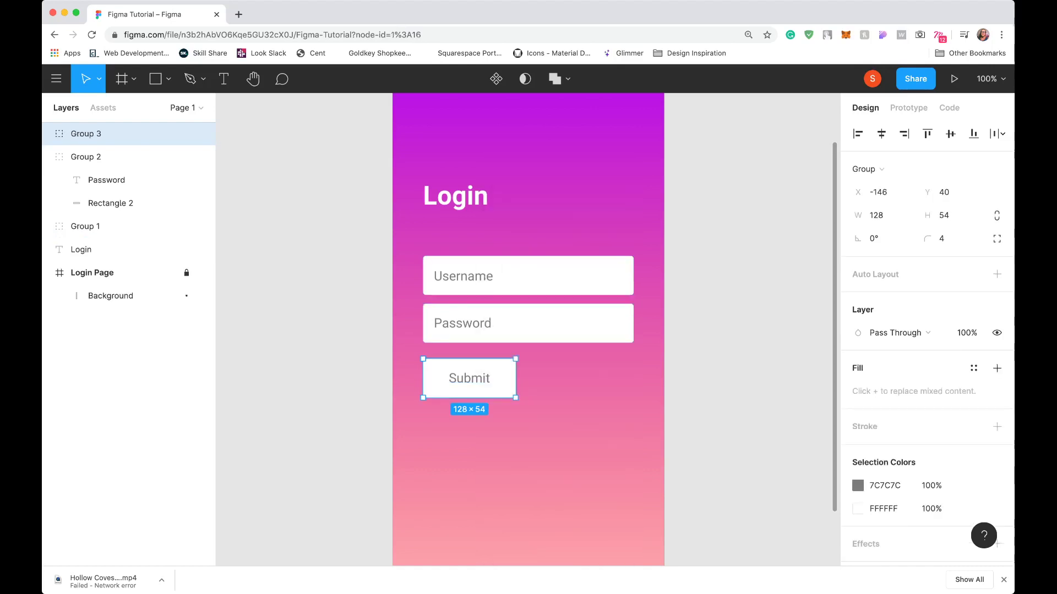
{"action": "key", "text": "Escape"}
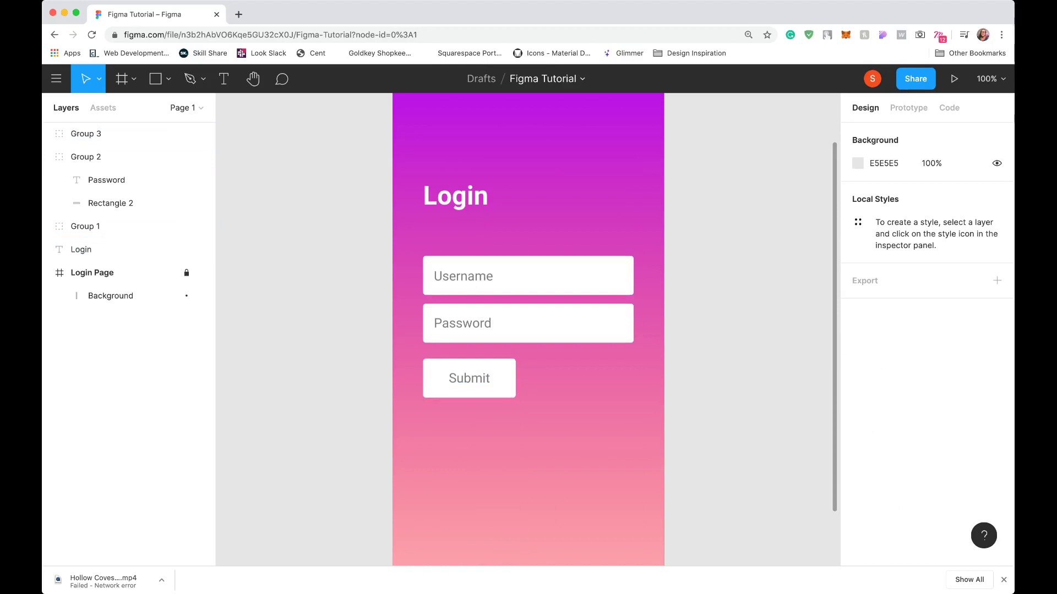
- Fill Rectangle 3 in the Submit group with a solid light green
{"action": "key", "text": "minus"}
{"action": "key", "text": "minus"}
{"action": "key", "text": "shift+0"}
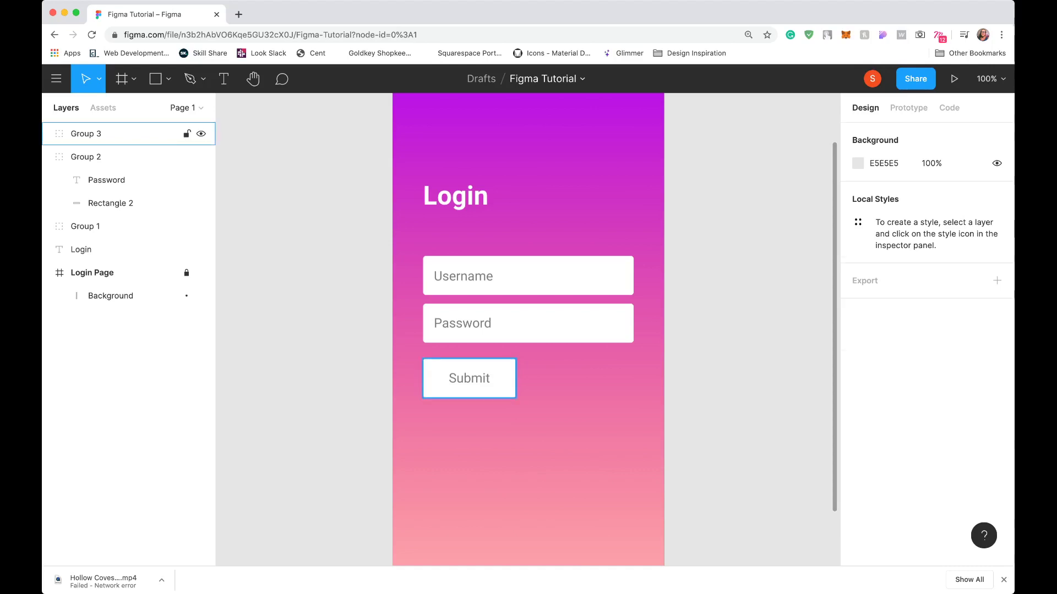
{"action": "double_click", "coordinate": [498, 378]}
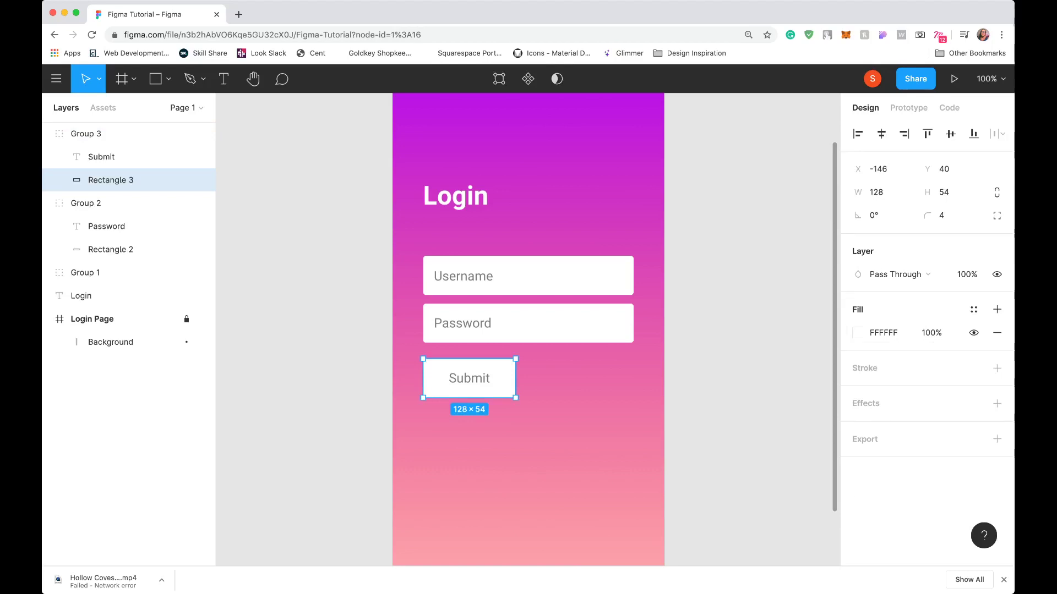
{"action": "left_click", "coordinate": [857, 332]}
{"action": "left_click_drag", "start_coordinate": [711, 394], "coordinate": [748, 395]}
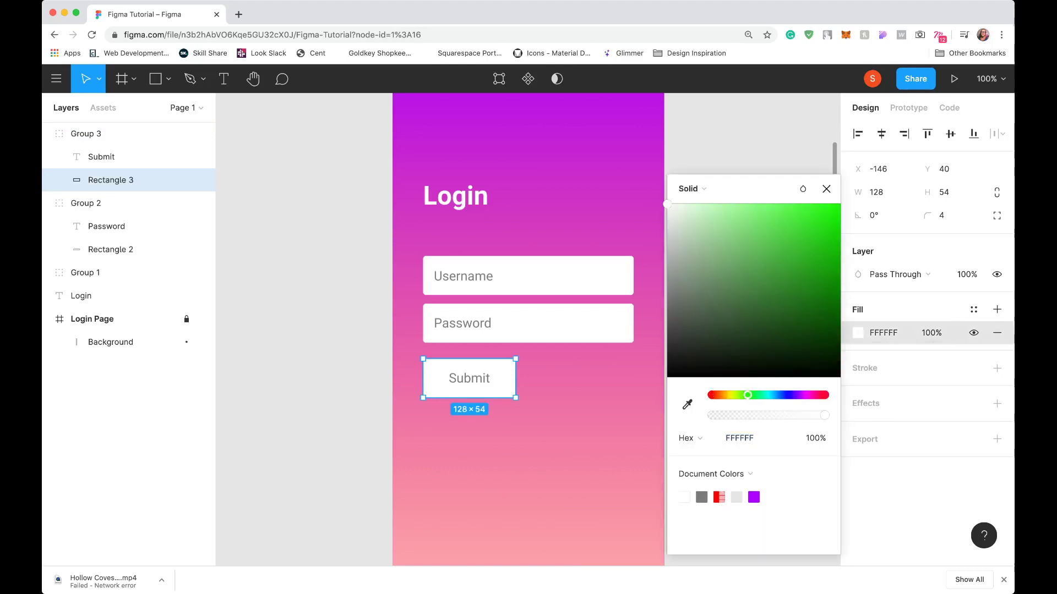
{"action": "left_click_drag", "start_coordinate": [770, 330], "coordinate": [756, 207]}
{"action": "key", "text": "Escape"}
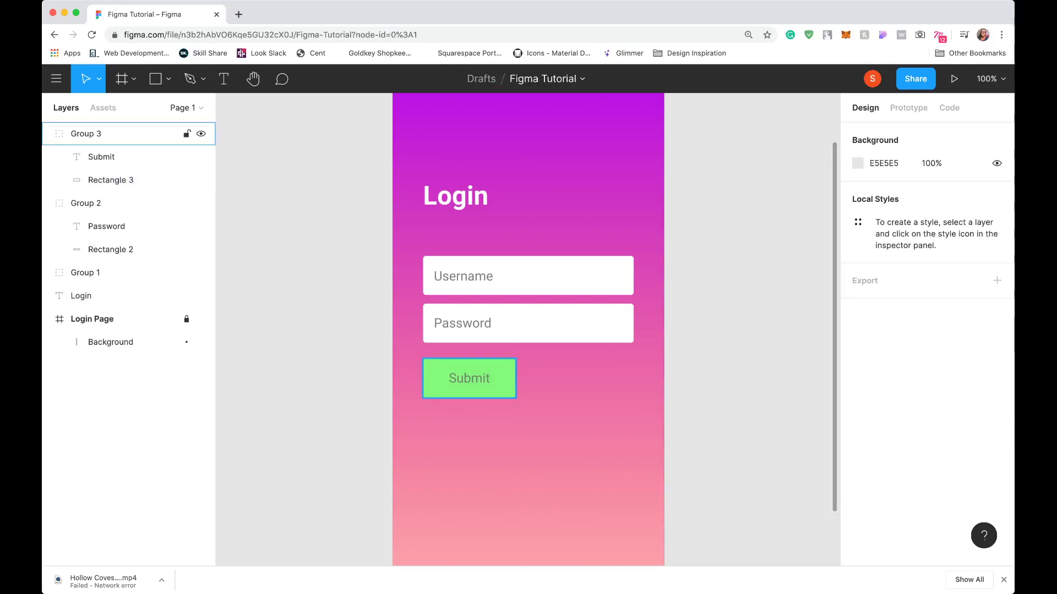
- Set the fill colour of the Submit text inside its group to white, FFFFFF
{"action": "double_click", "coordinate": [469, 378]}
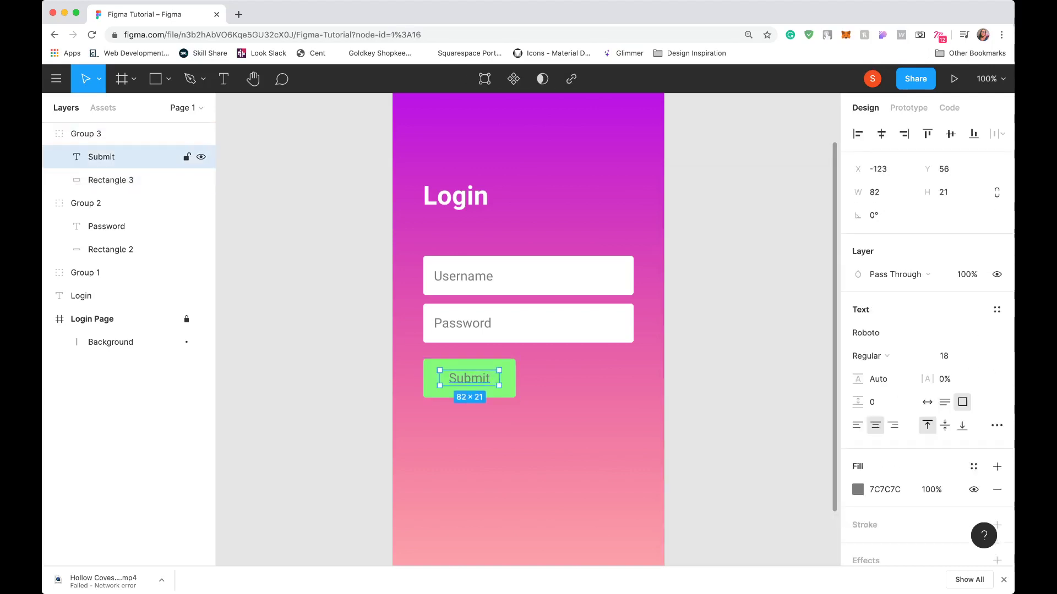
{"action": "left_click", "coordinate": [858, 490]}
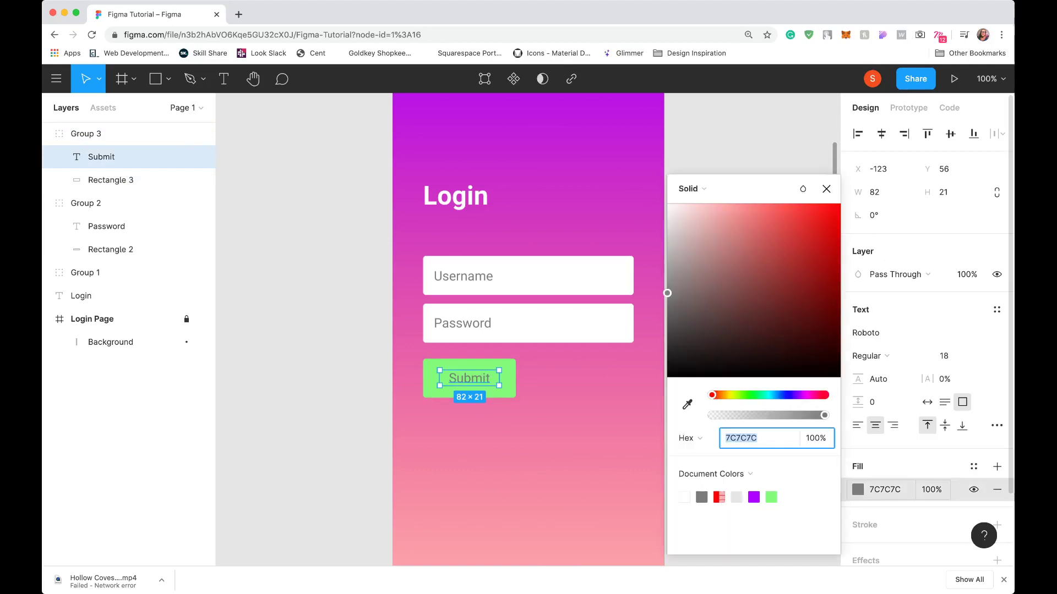
{"action": "type", "text": "FFFFFF"}
{"action": "key", "text": "Return"}
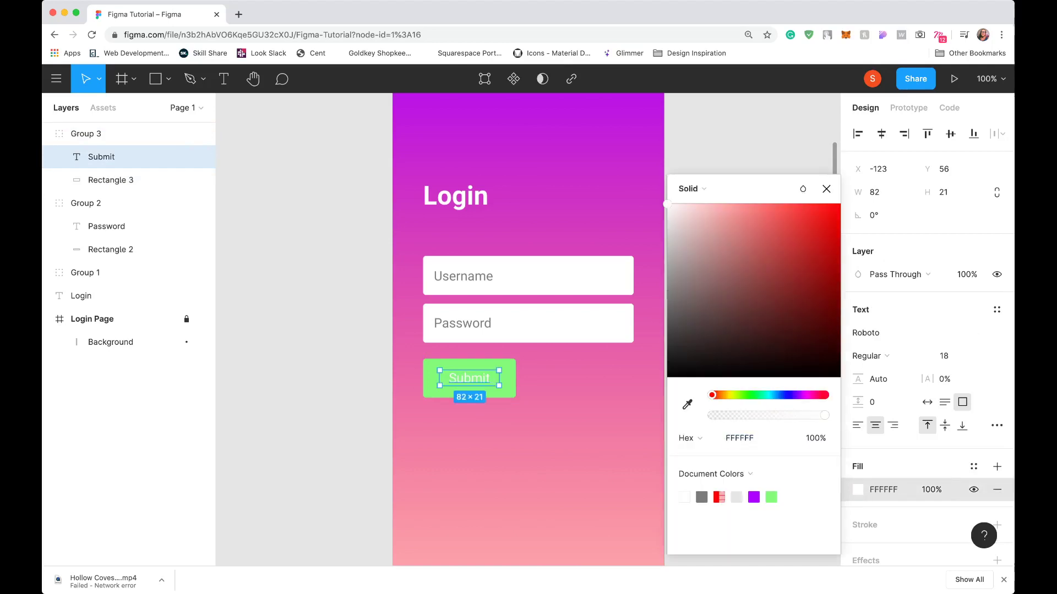
{"action": "key", "text": "Escape"}
- Move the Login heading down to Y -179, closer to the Username field, keeping its left alignment with the fields
{"action": "key", "text": "minus"}
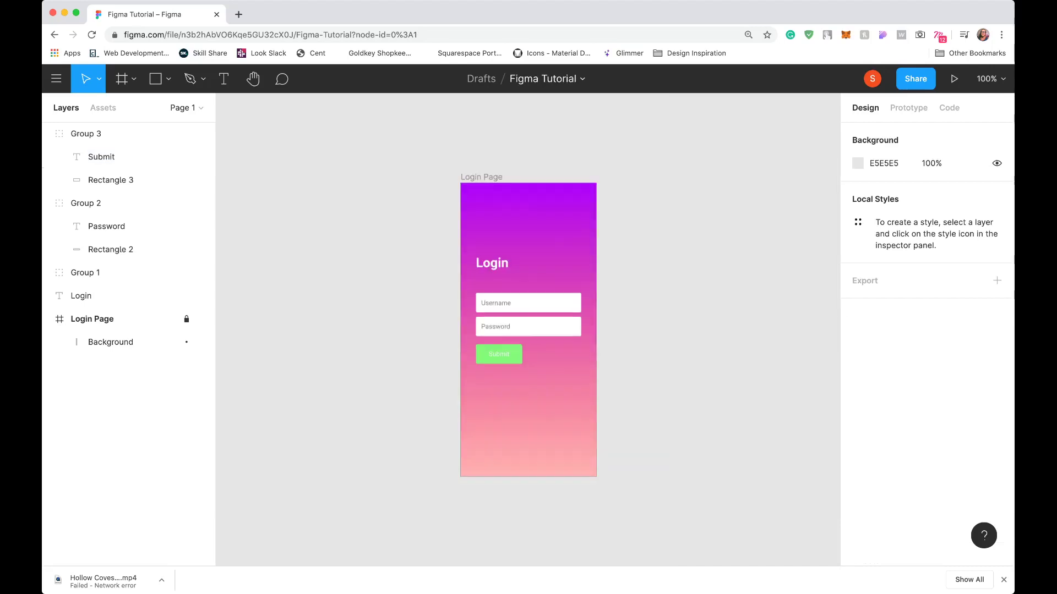
{"action": "key", "text": "plus"}
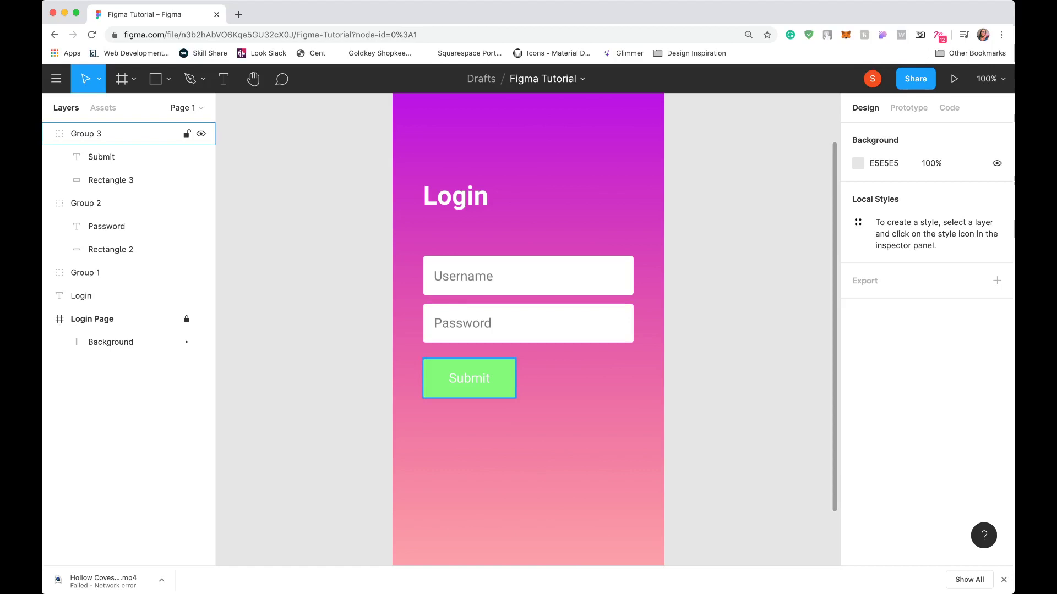
{"action": "key", "text": "minus"}
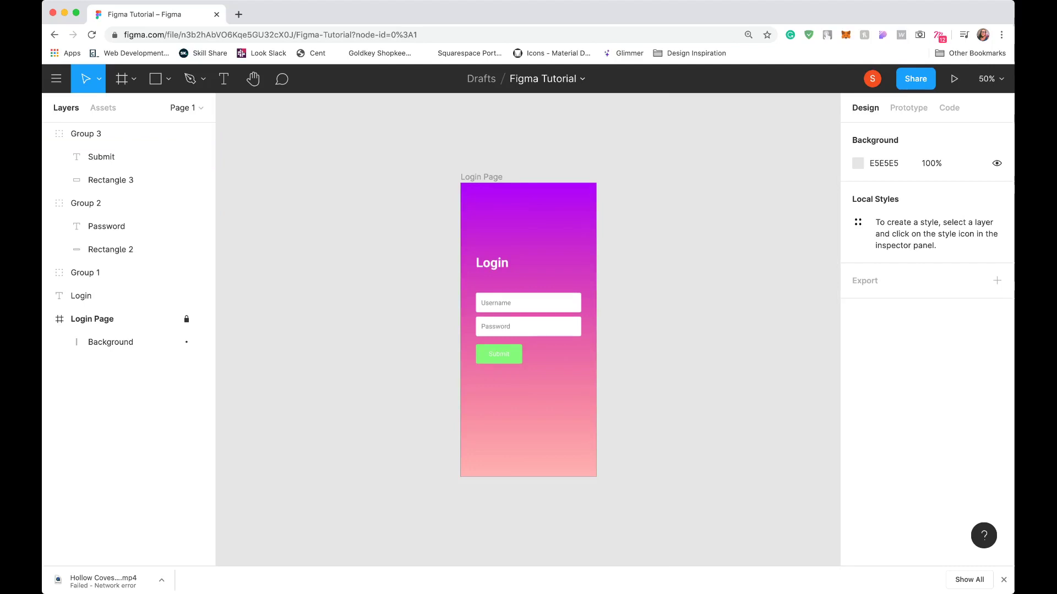
{"action": "key", "text": "plus"}
{"action": "left_click", "coordinate": [110, 296]}
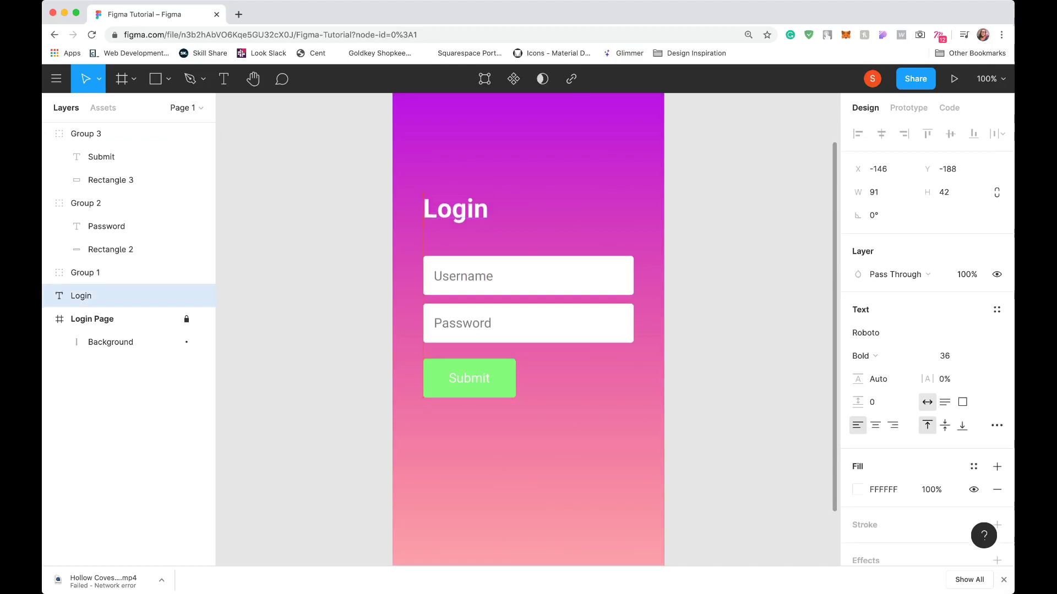
{"action": "key", "text": "Down"}
{"action": "key", "text": "Down"}
{"action": "key", "text": "Down"}
{"action": "key", "text": "Down"}
{"action": "key", "text": "Down"}
{"action": "key", "text": "Down"}
{"action": "key", "text": "Down"}
{"action": "key", "text": "Down"}
{"action": "key", "text": "Down"}
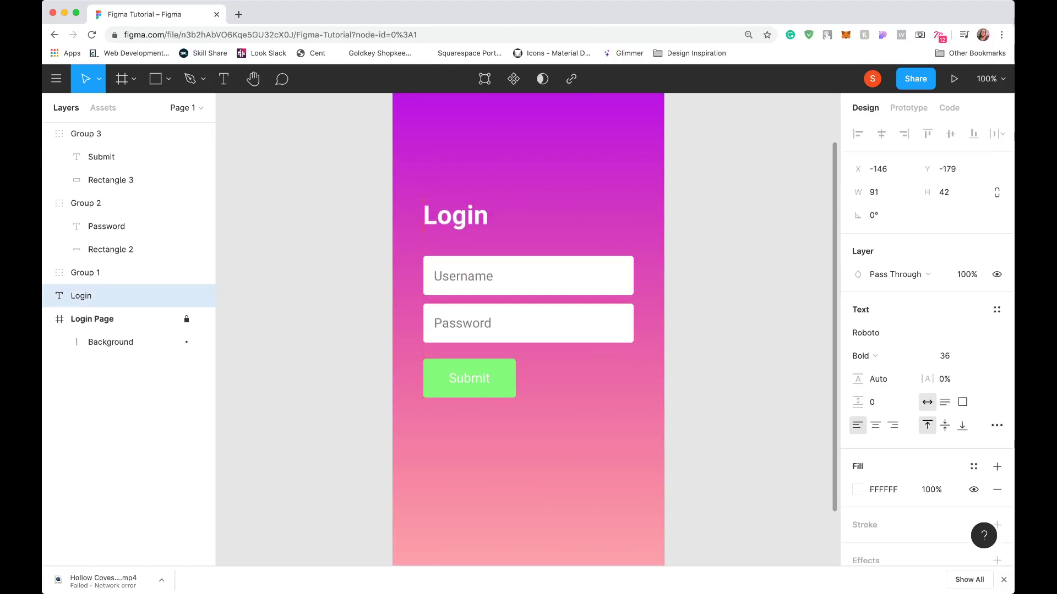
{"action": "key", "text": "Escape"}
{"action": "key", "text": "minus"}
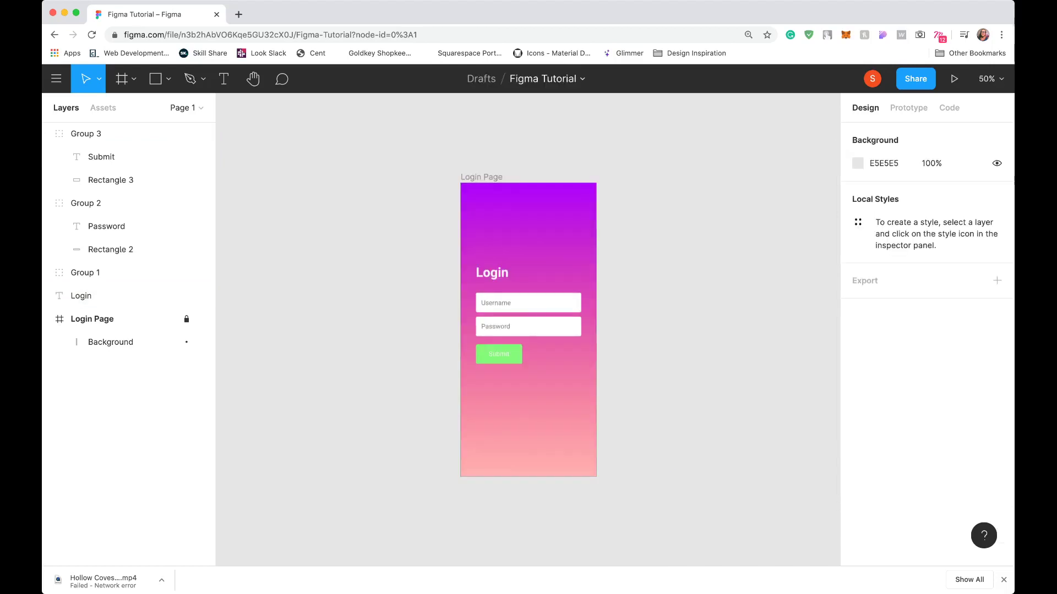